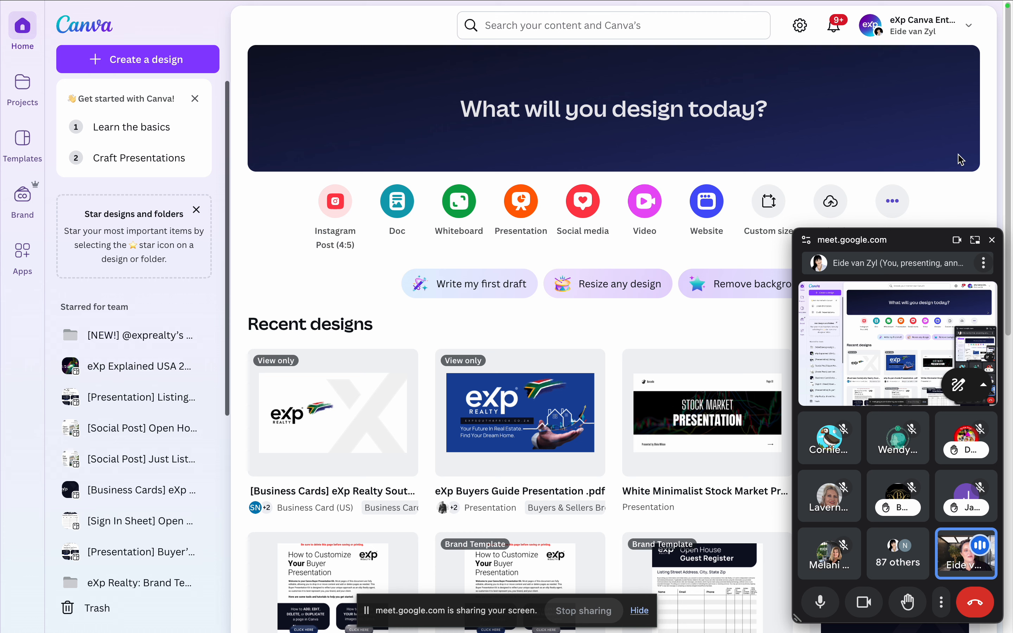
Step: Return to the Canva home page and move the floating Meet window clear of the recent designs
left_click(978, 242)
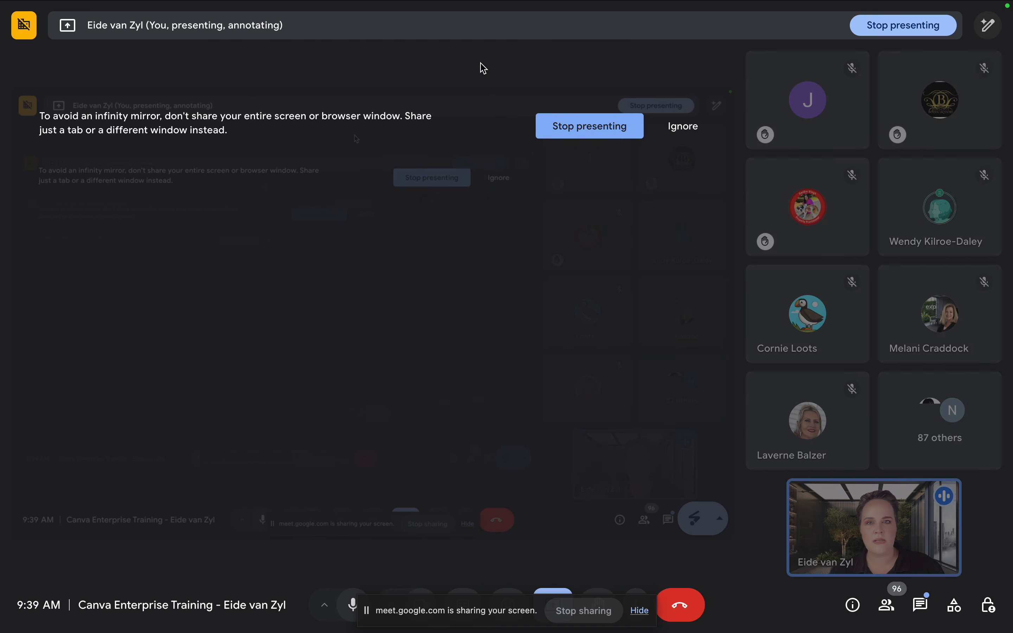
left_click(629, 31)
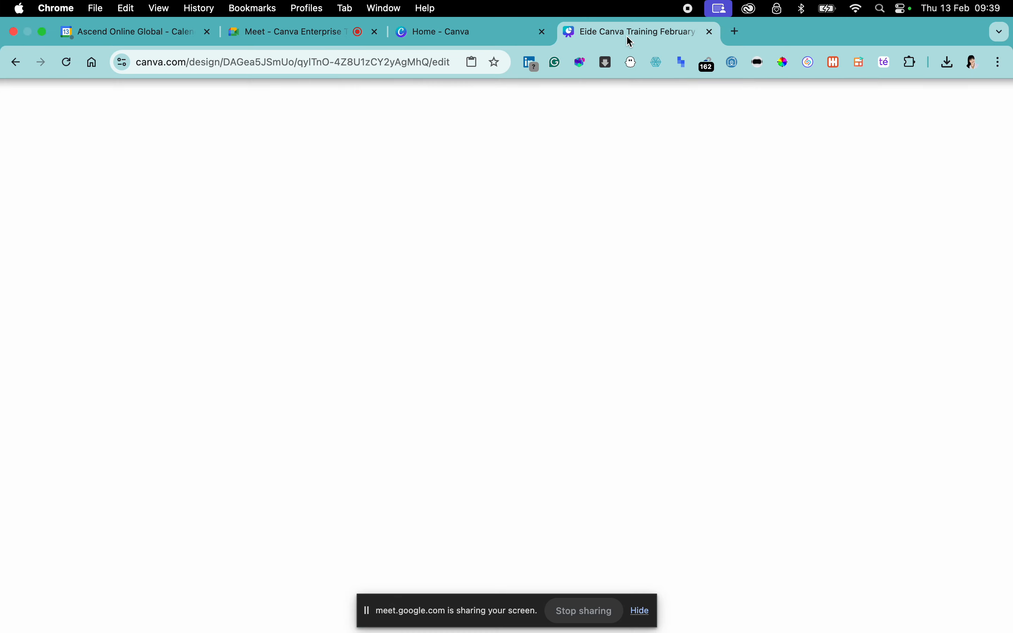
left_click(471, 32)
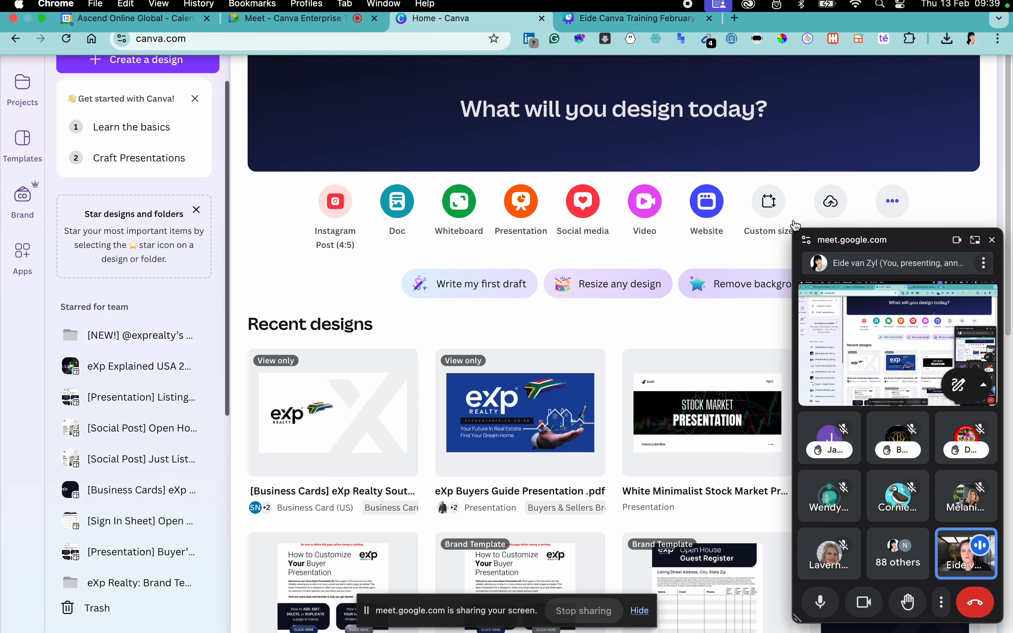
left_click_drag(934, 244, 811, 605)
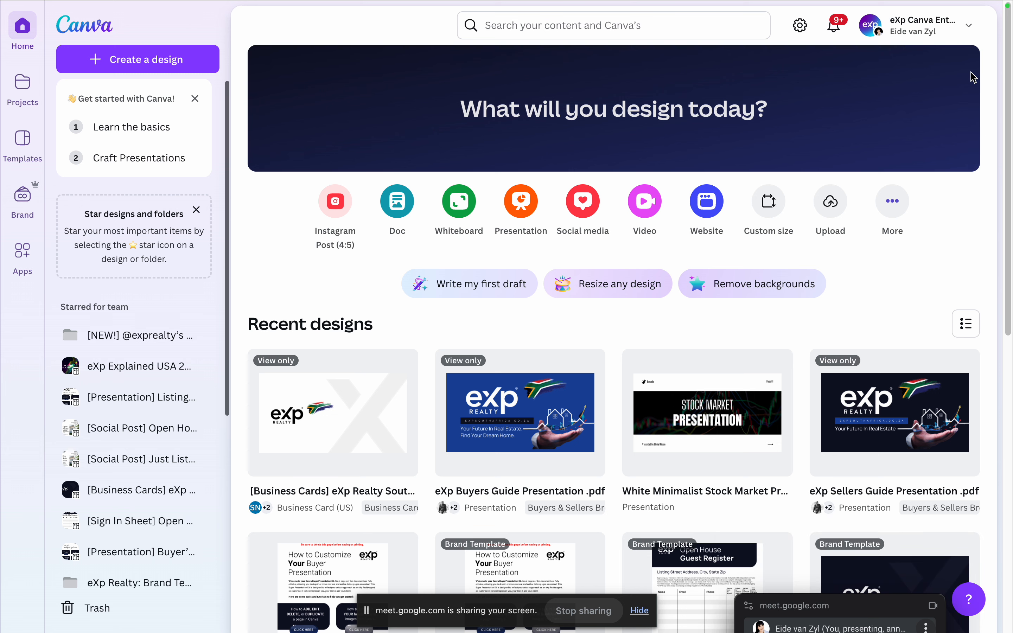
Step: Check which teams and accounts are available for the signed-in profile
left_click(970, 29)
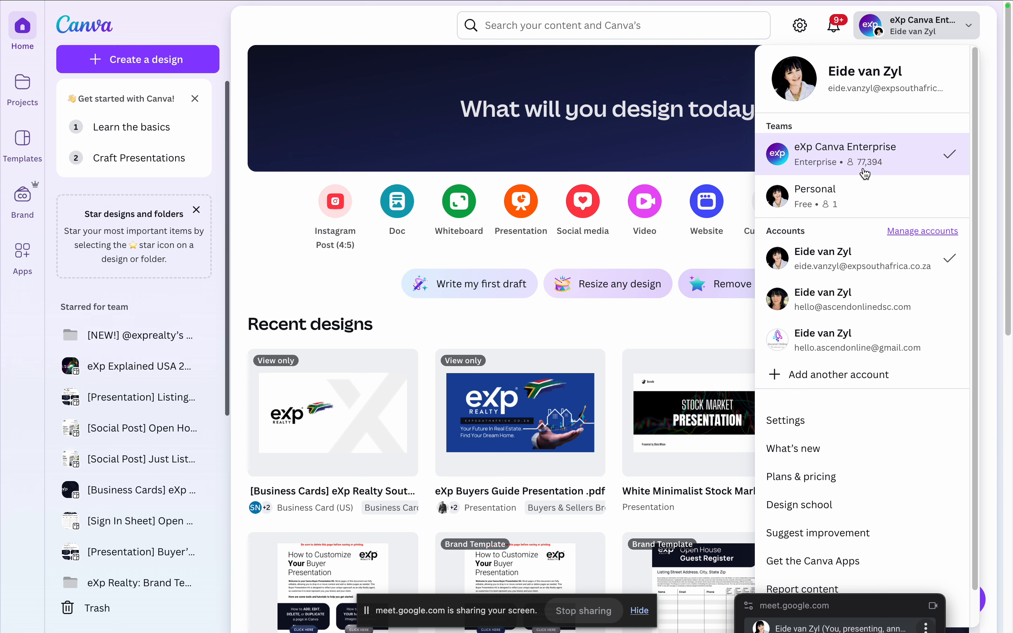
left_click(285, 195)
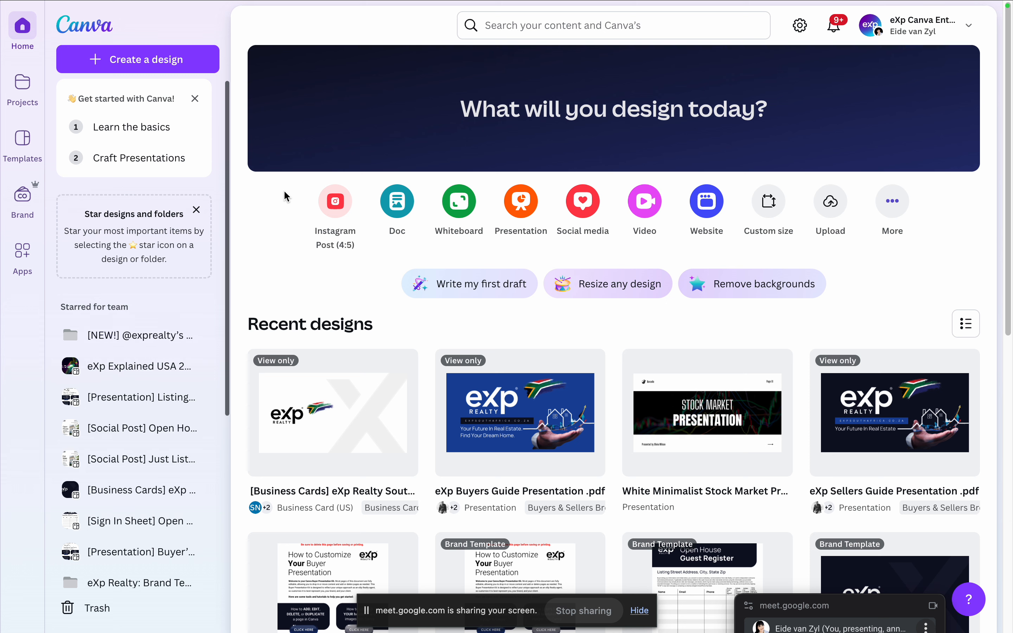
Step: Open the Canva 101 playbook, look through pages 2, 3 and 8, and return to the home page
left_click(708, 413)
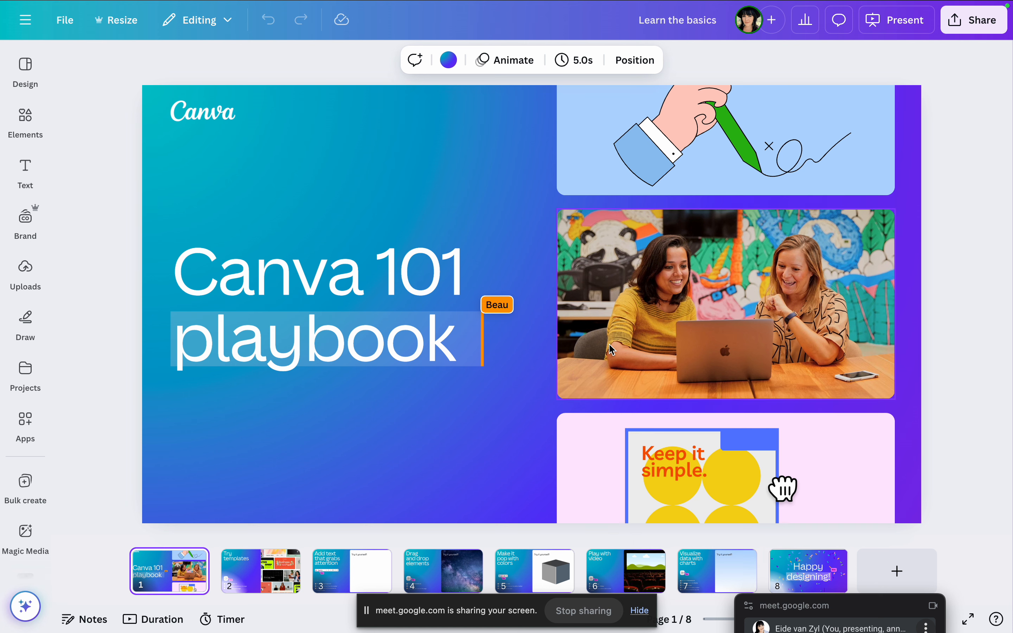
left_click(256, 583)
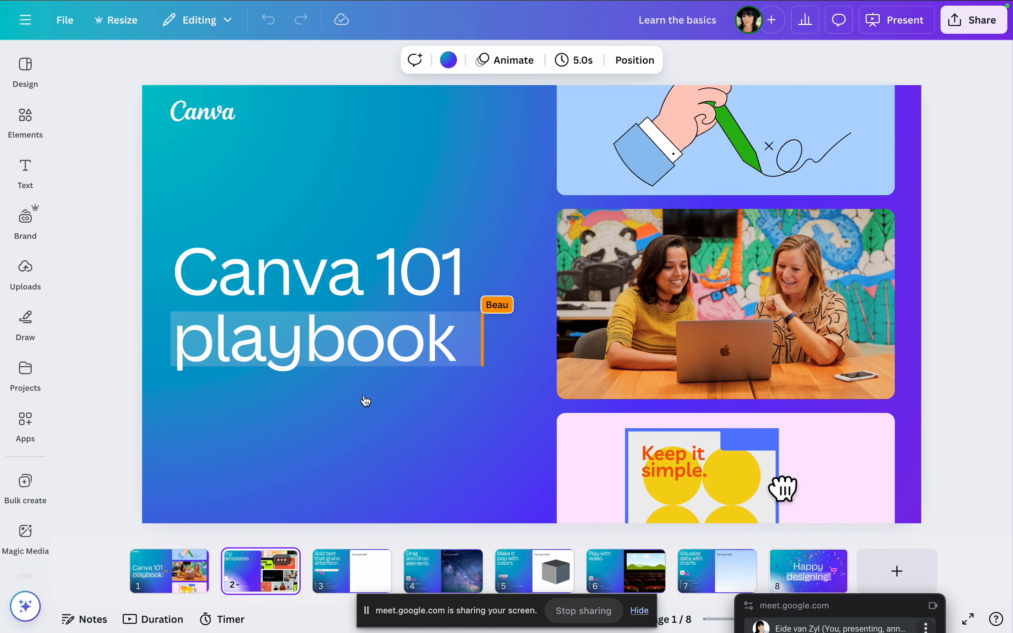
left_click(352, 569)
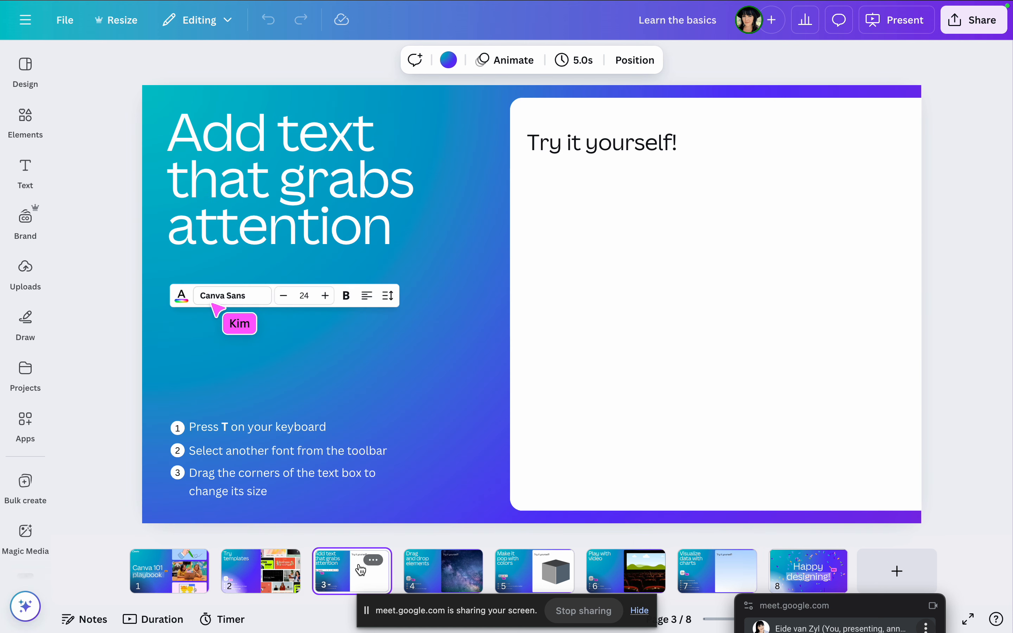
left_click(808, 570)
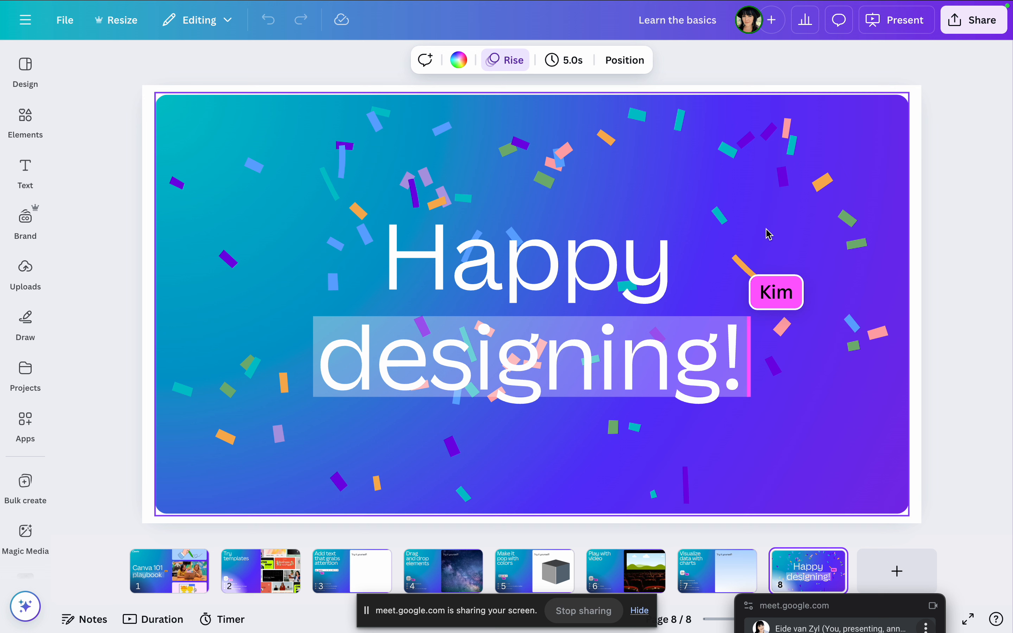
left_click(25, 20)
left_click(81, 27)
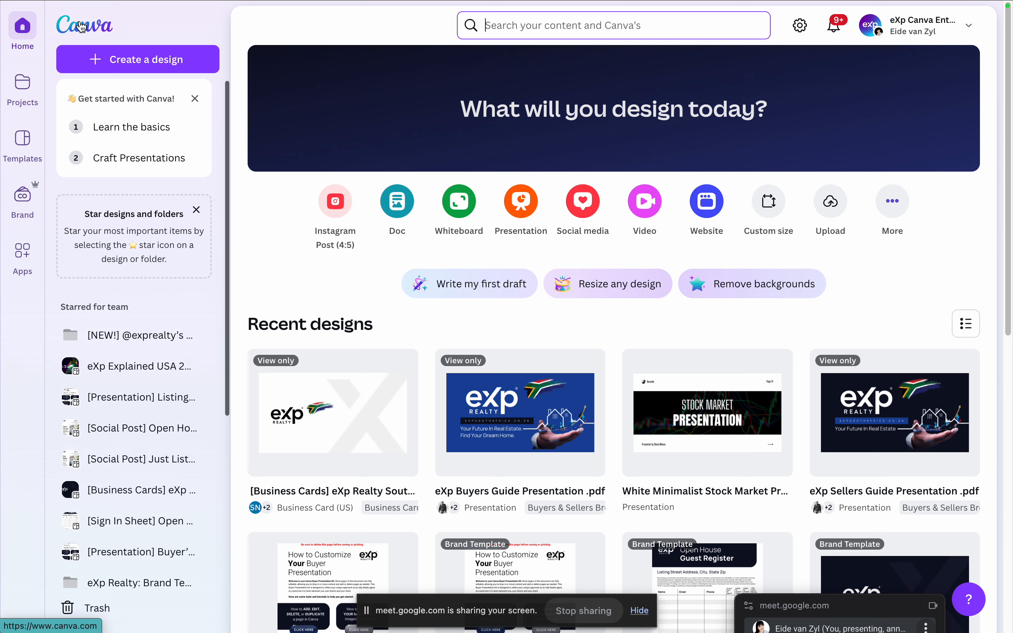
Step: Look through the templates and folders starred for the team, collapsing and re-expanding the list
mouse_move(593, 388)
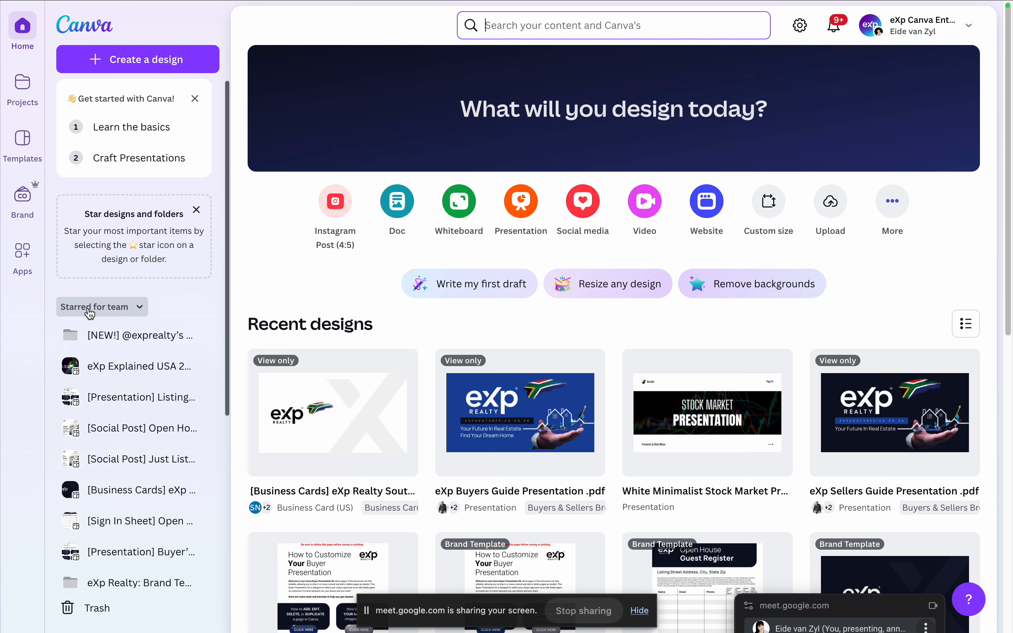
scroll(138, 369, "down", 3)
scroll(163, 403, "down", 5)
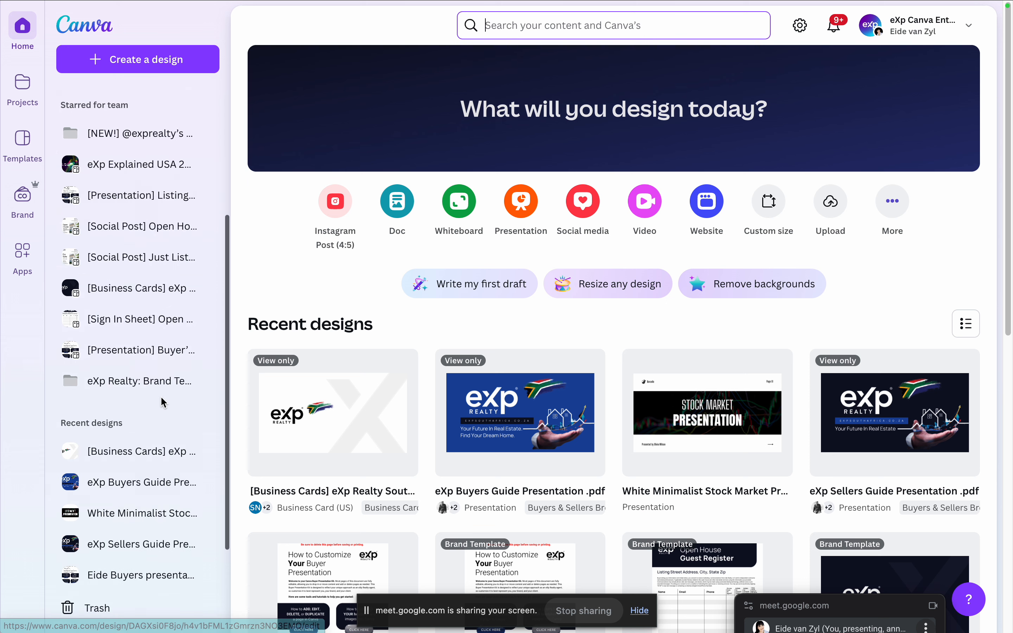
scroll(161, 396, "up", 8)
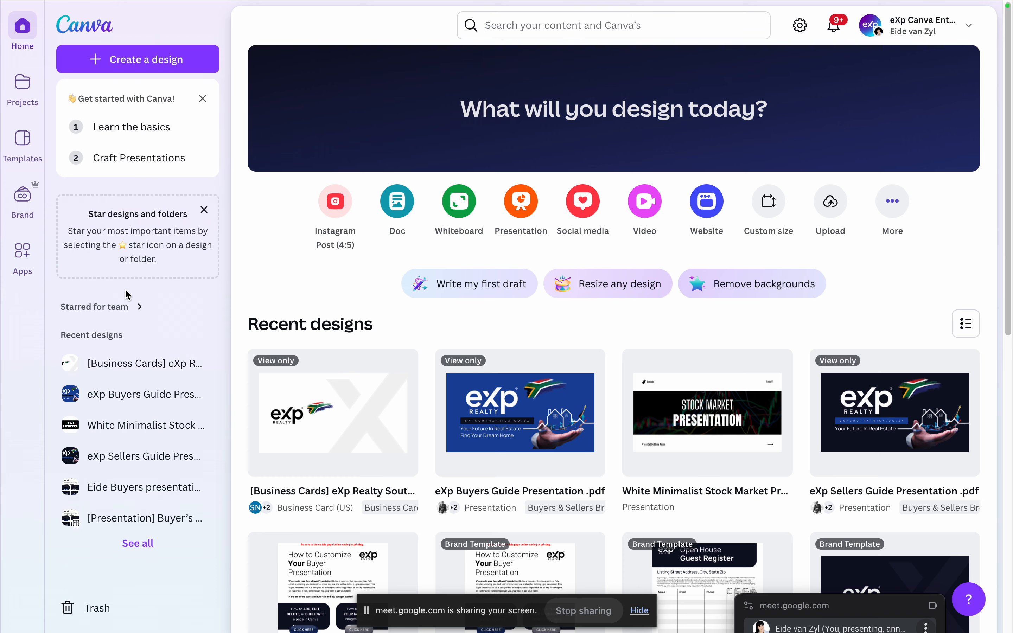
left_click(133, 308)
scroll(166, 415, "down", 1)
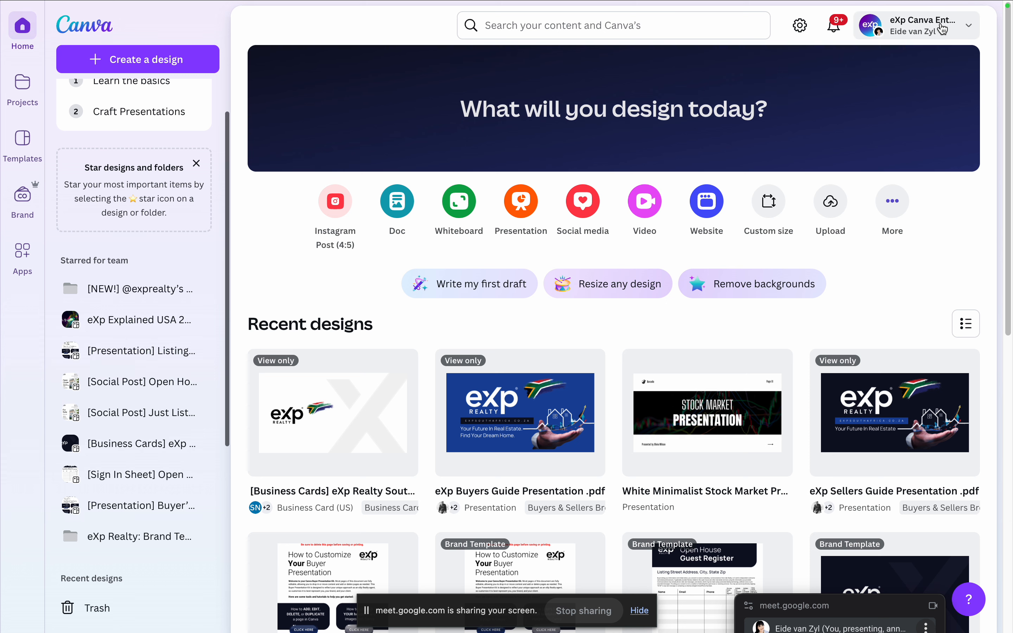
Step: Search for "Sellers presentation" and open the eXp Sellers Guide Presentation .pdf design
left_click(506, 25)
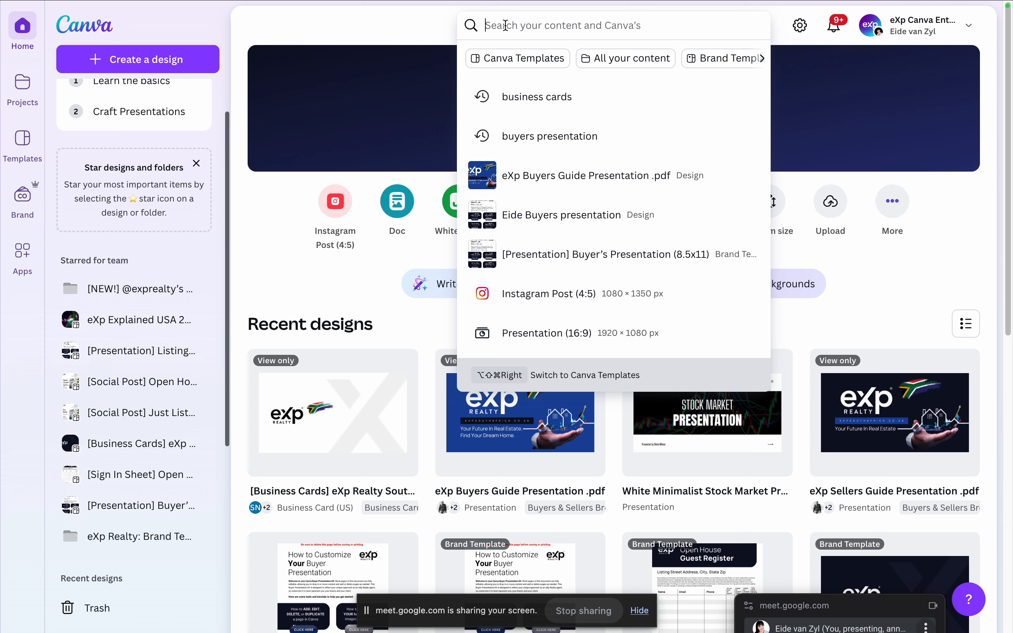
type("Seller")
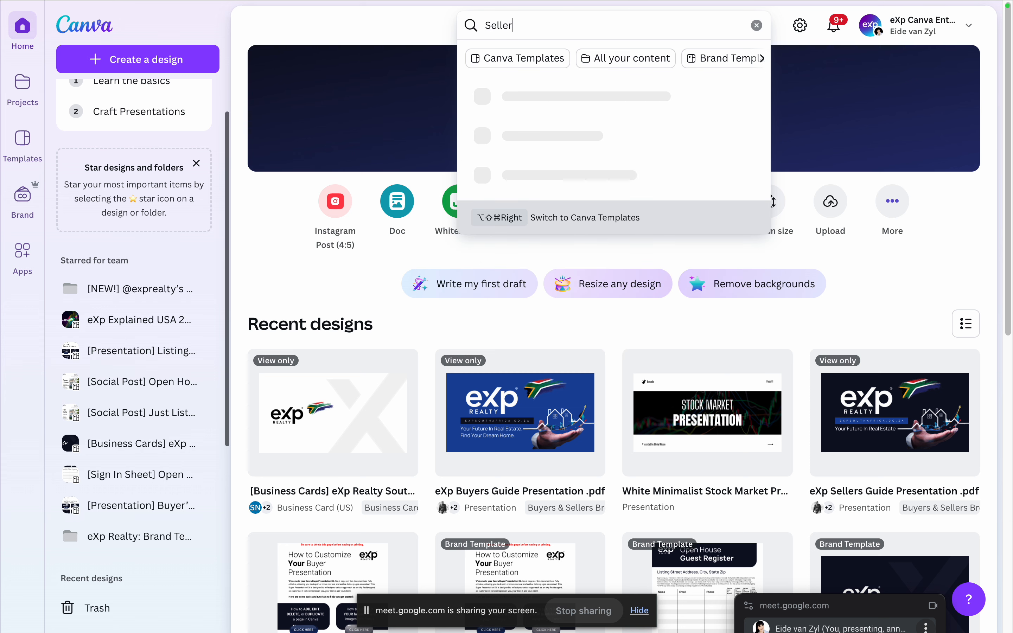
type("s presentation")
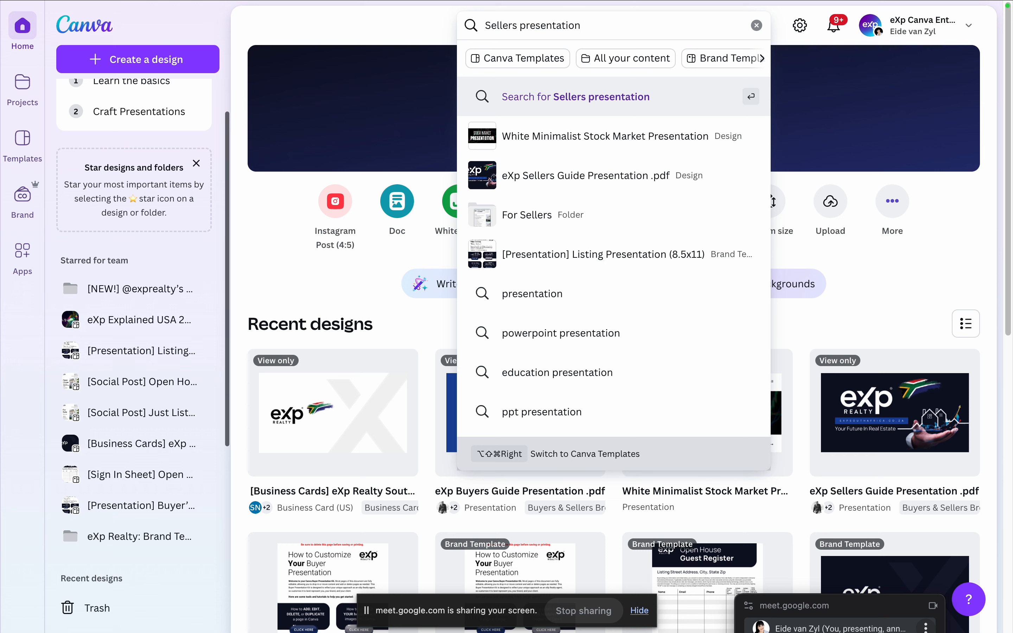
left_click(590, 165)
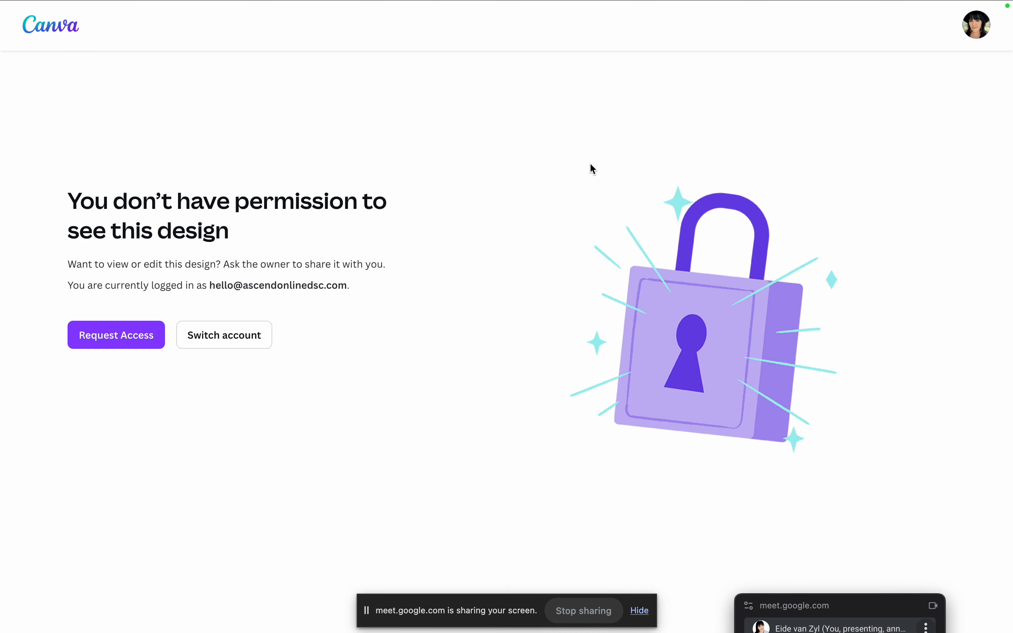
Step: Switch accounts by signing in through Google with the eXp South Africa work account to access the design
left_click(199, 337)
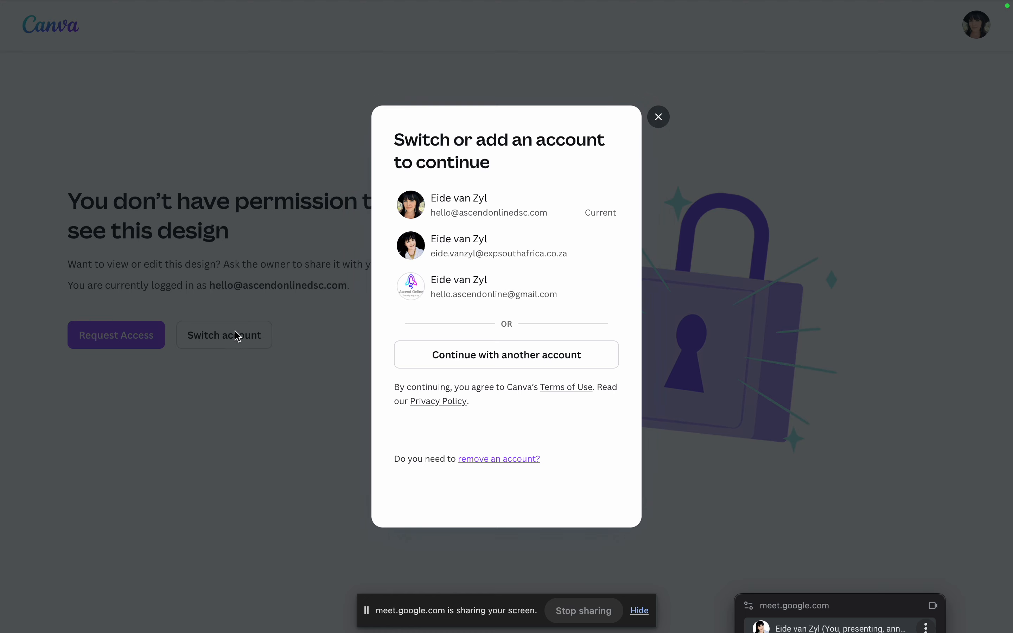
left_click(507, 356)
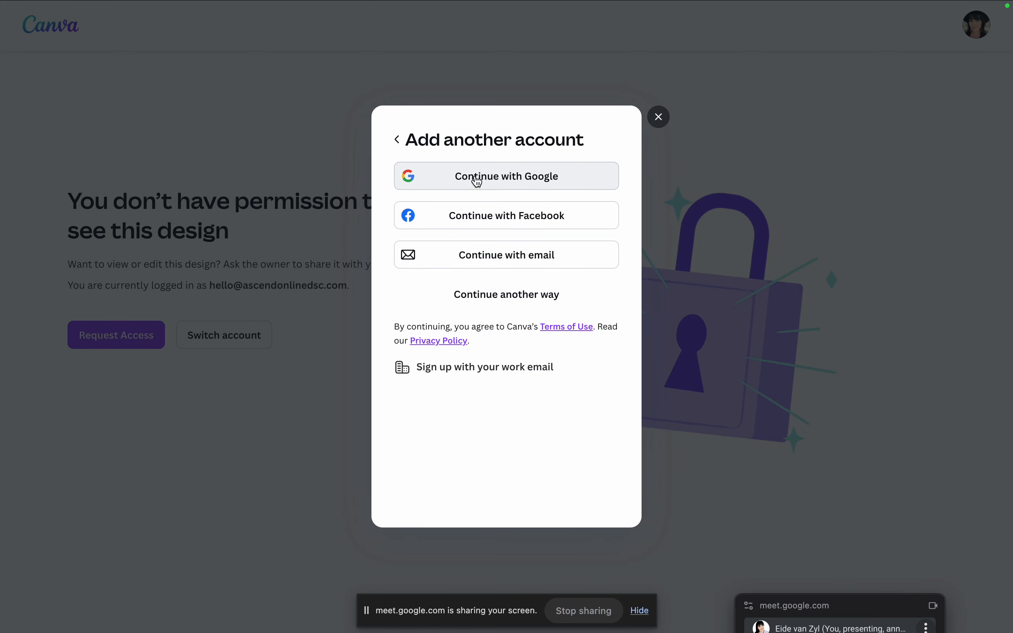
left_click(477, 176)
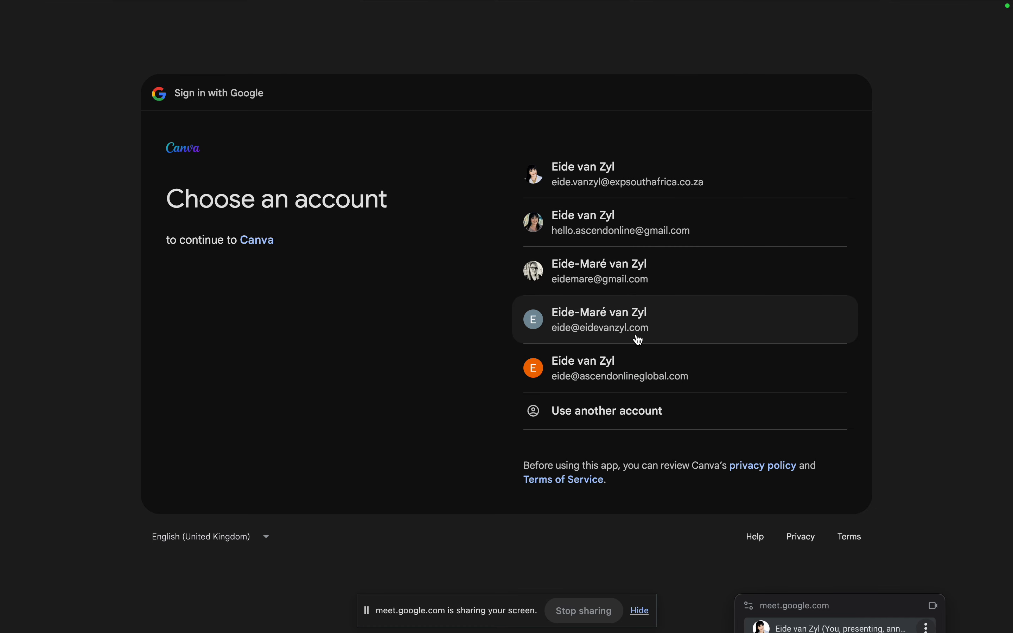
left_click(654, 175)
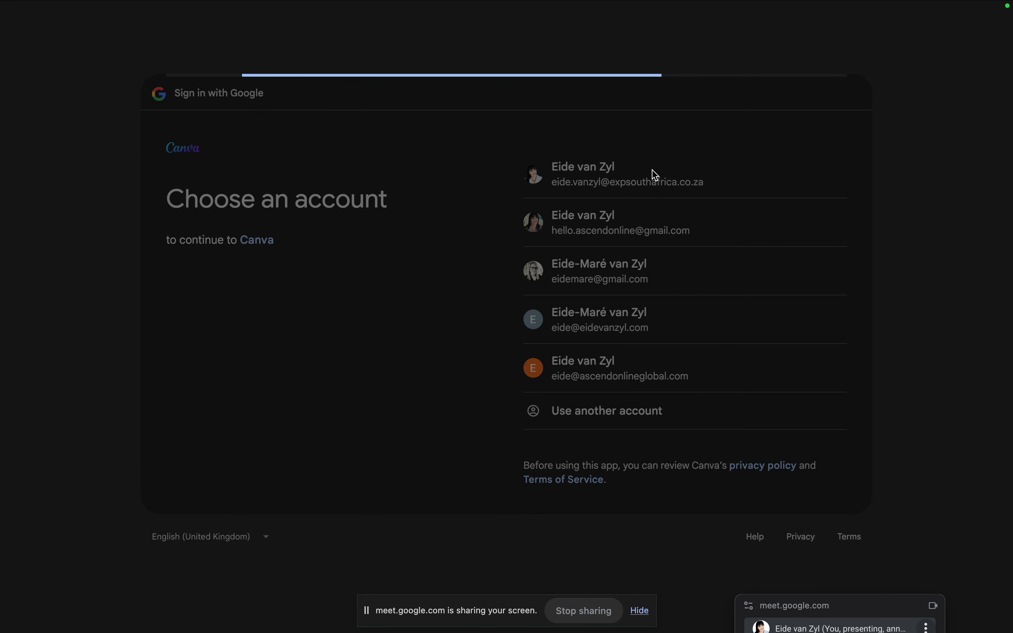
left_click(772, 391)
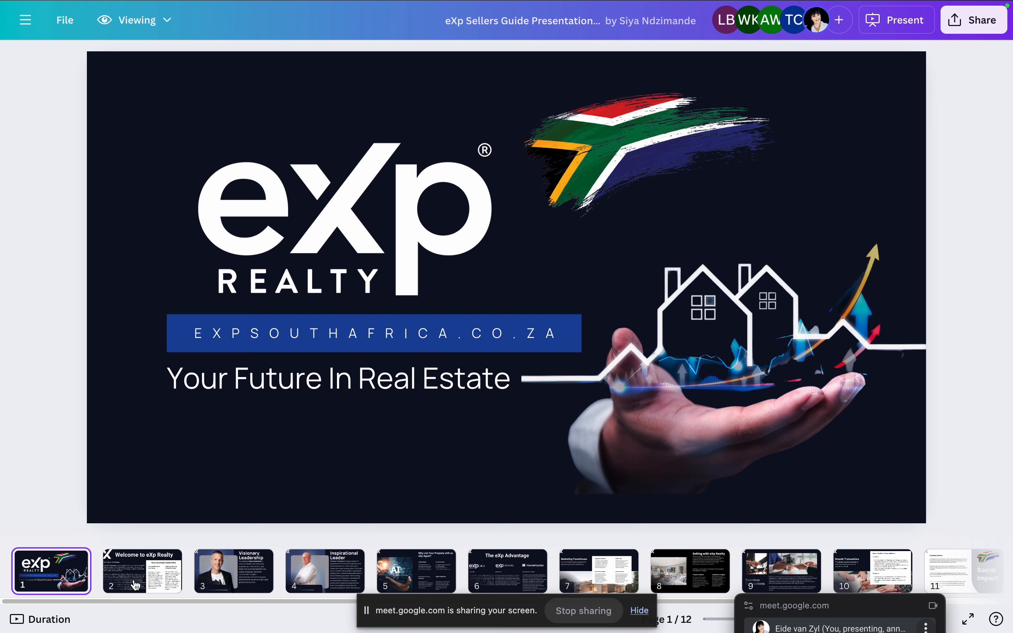
Step: View pages 2, 3 and 4 of the sellers guide presentation
left_click(135, 577)
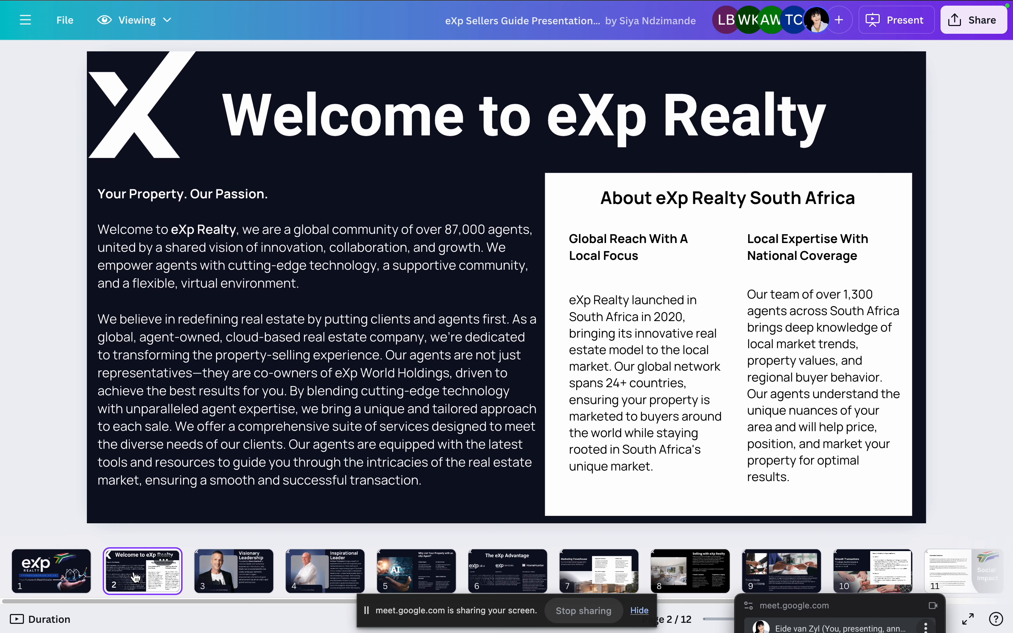
left_click(236, 586)
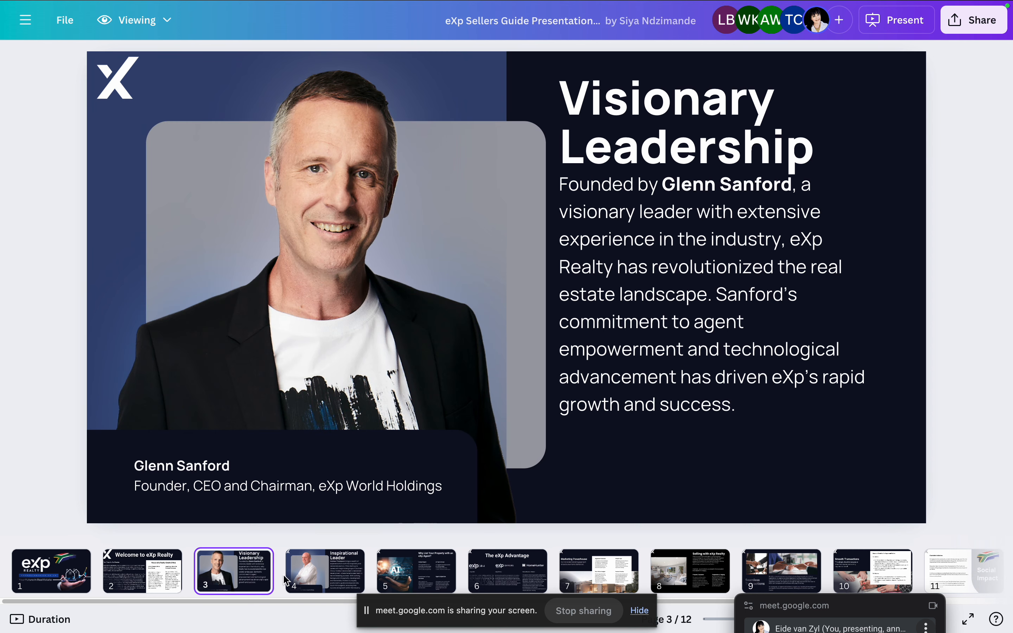
left_click(337, 584)
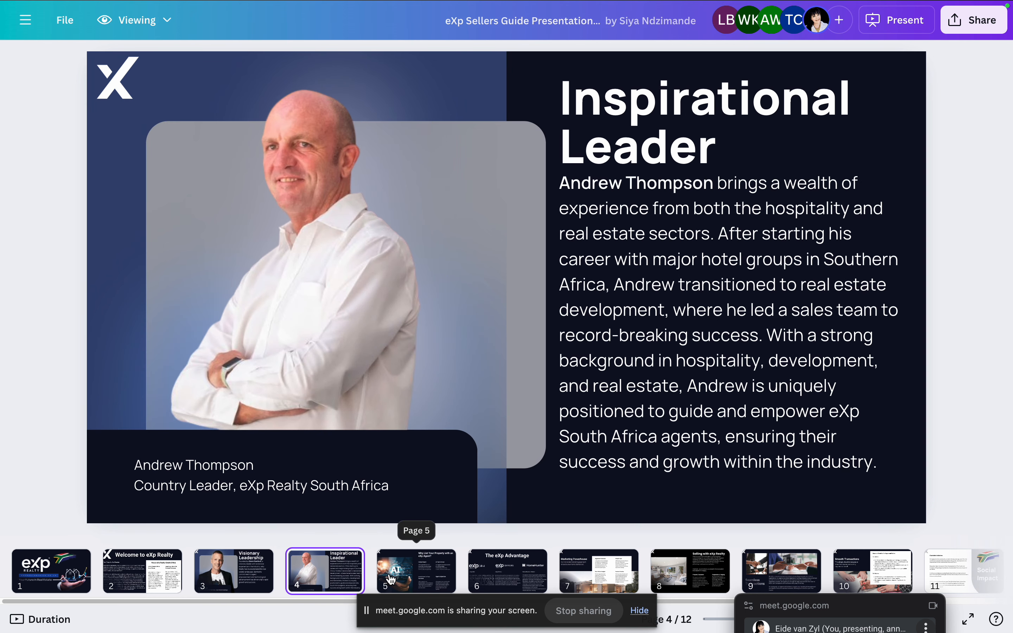
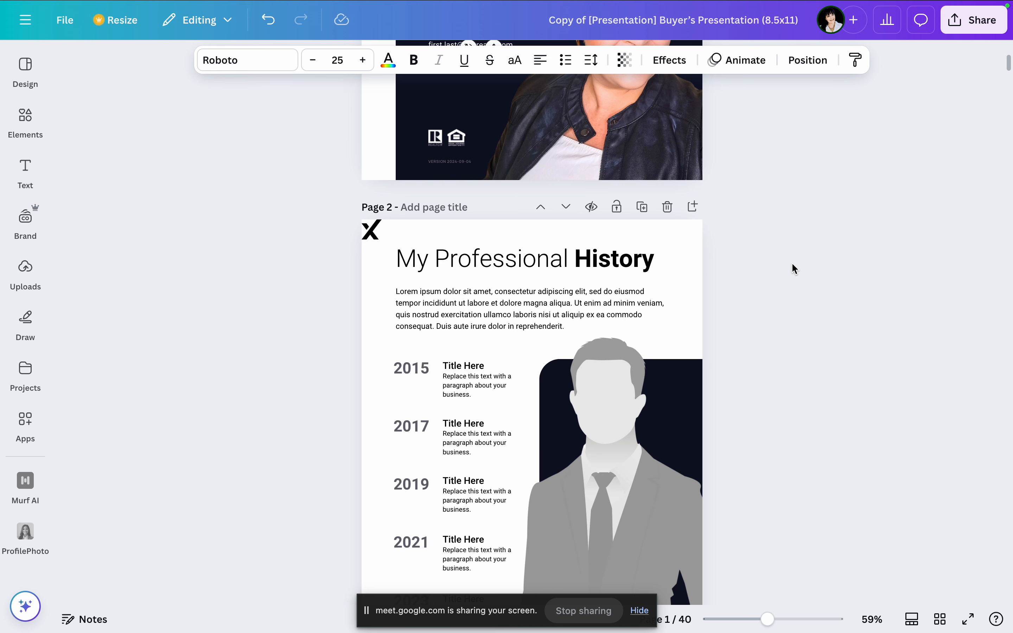
Step: Look through pages 2 to 7 of the Buyer's Presentation, from My Professional History to What to expect from your eXp Agent
scroll(791, 264, "down", 2)
scroll(759, 284, "down", 3)
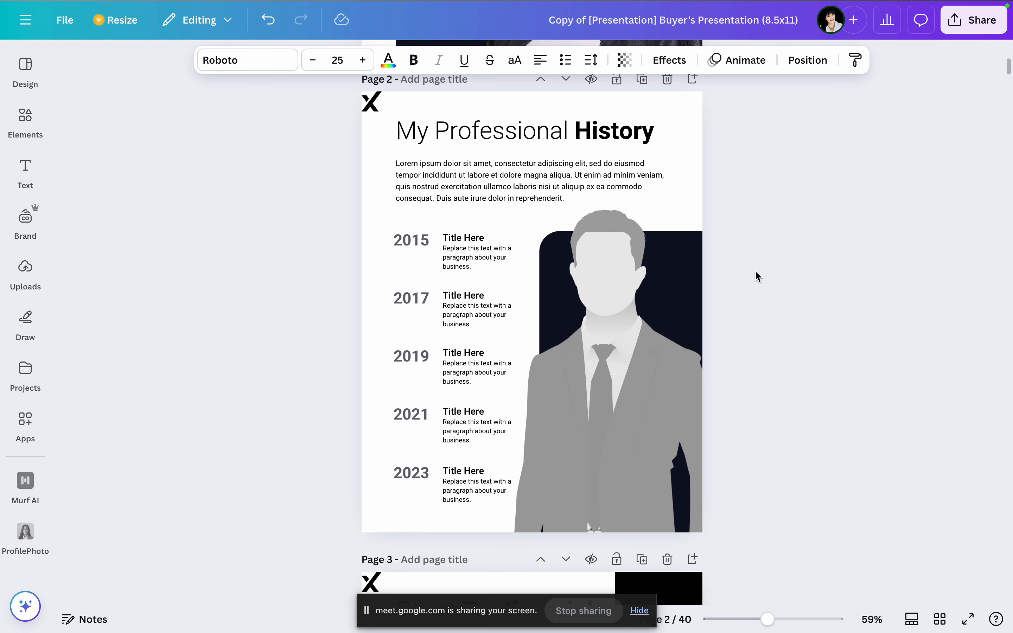
scroll(778, 290, "down", 4)
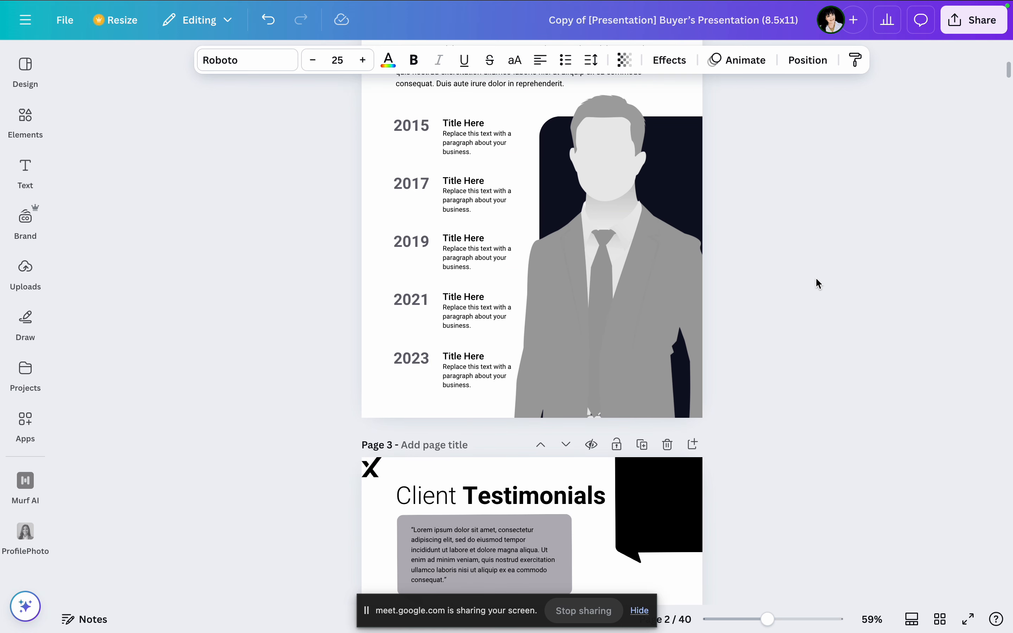
scroll(815, 279, "down", 10)
scroll(816, 276, "down", 6)
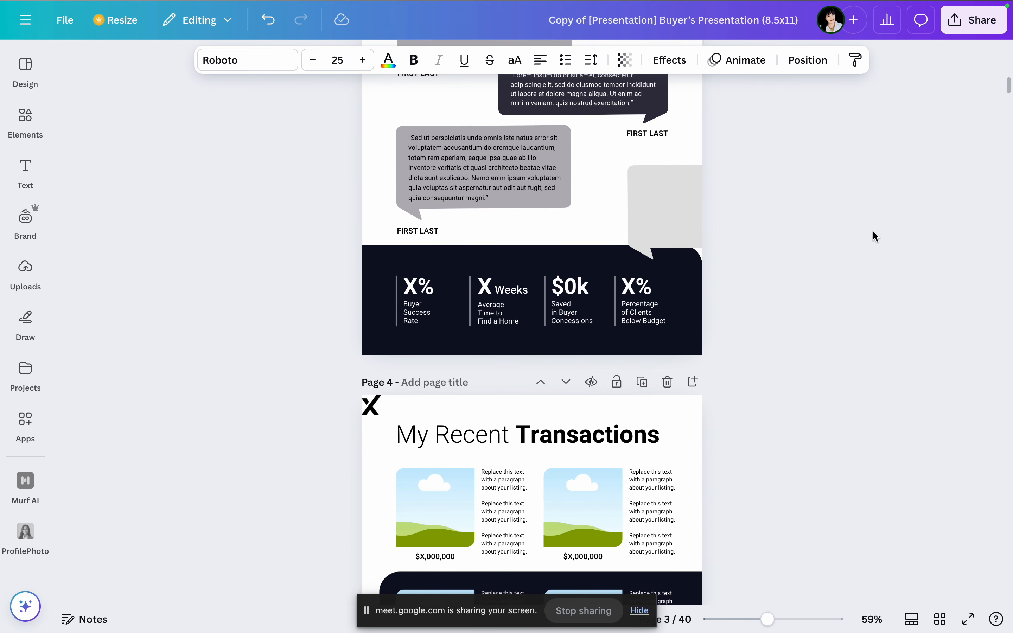
scroll(775, 289, "down", 4)
scroll(774, 289, "down", 3)
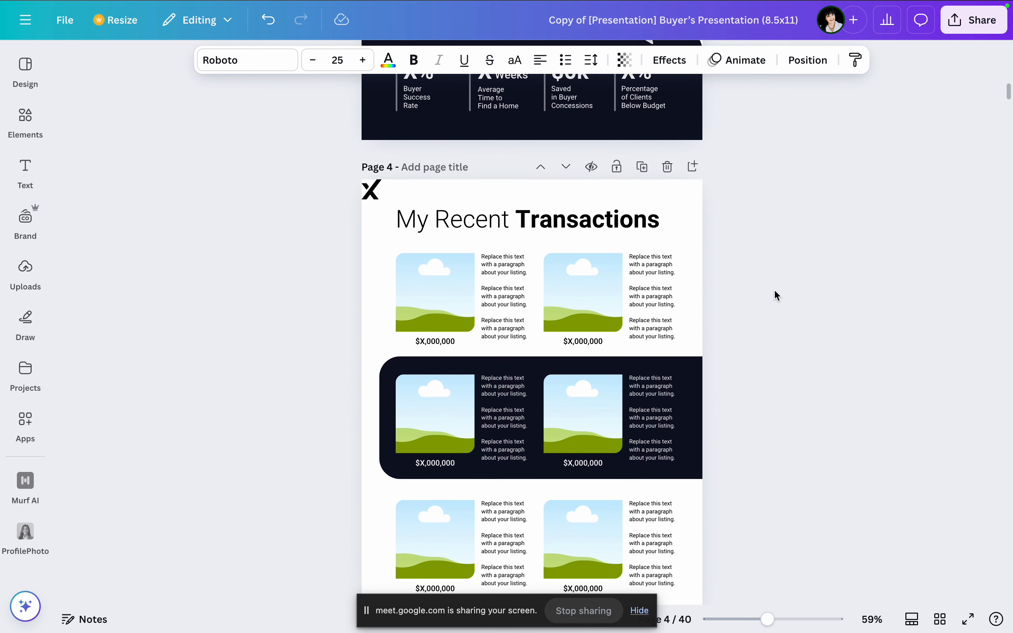
scroll(741, 268, "down", 5)
scroll(742, 269, "down", 5)
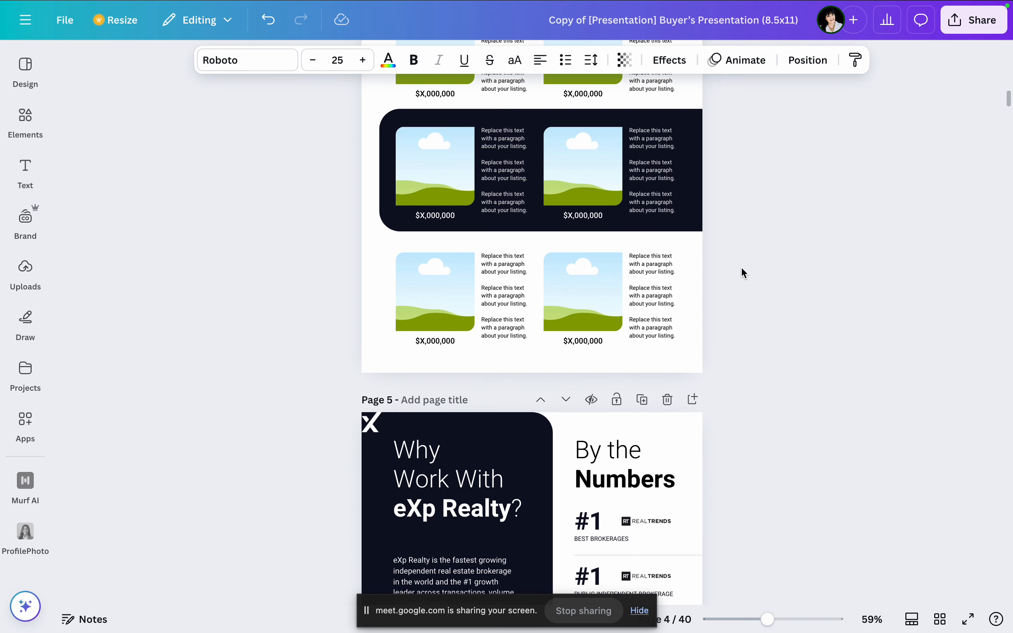
scroll(741, 270, "down", 8)
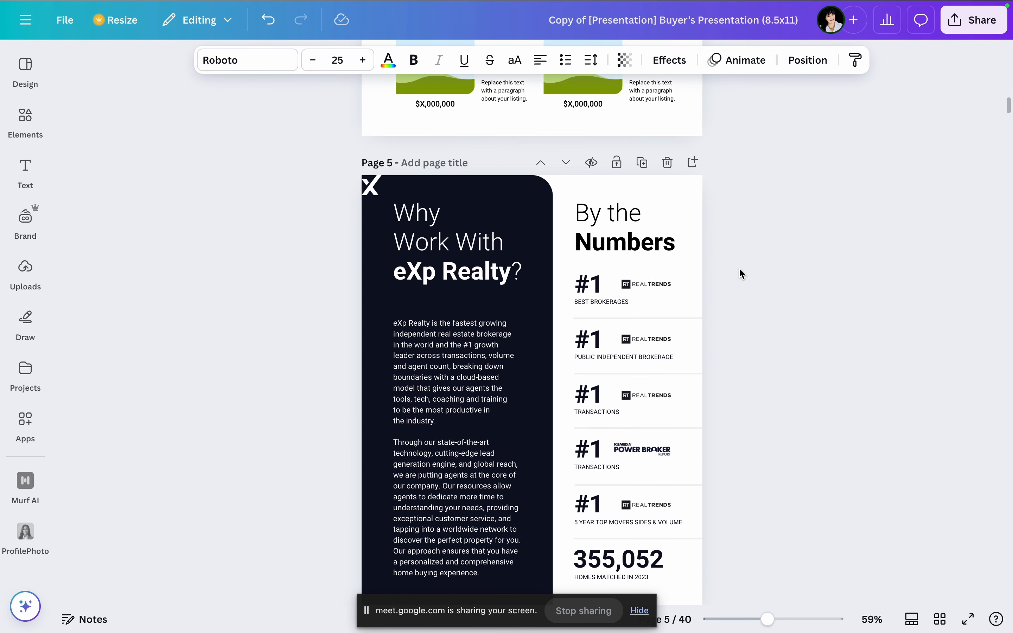
scroll(739, 277, "down", 5)
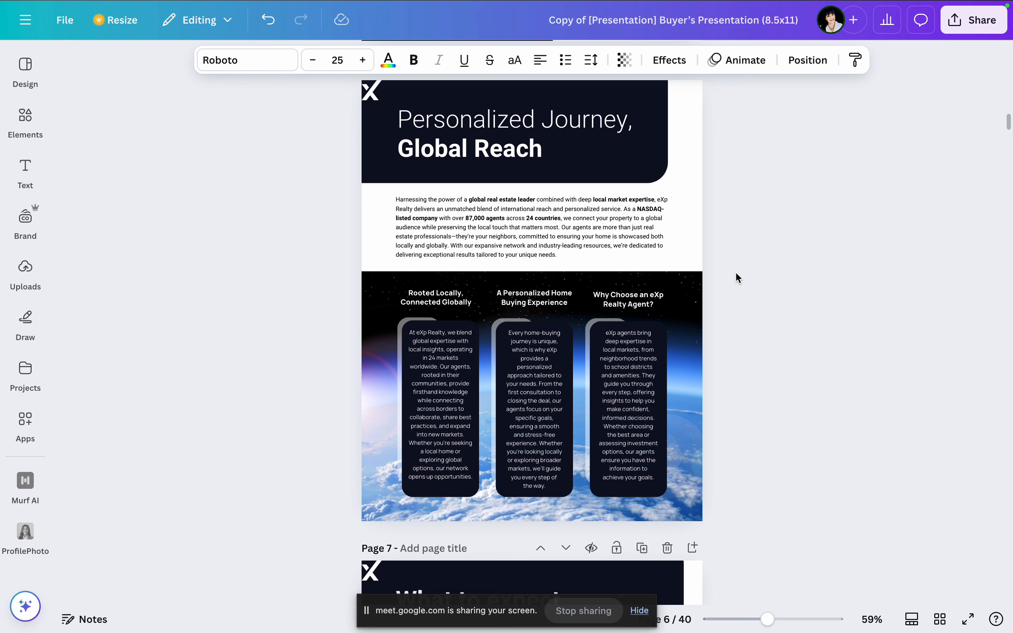
scroll(738, 278, "down", 6)
scroll(738, 278, "down", 3)
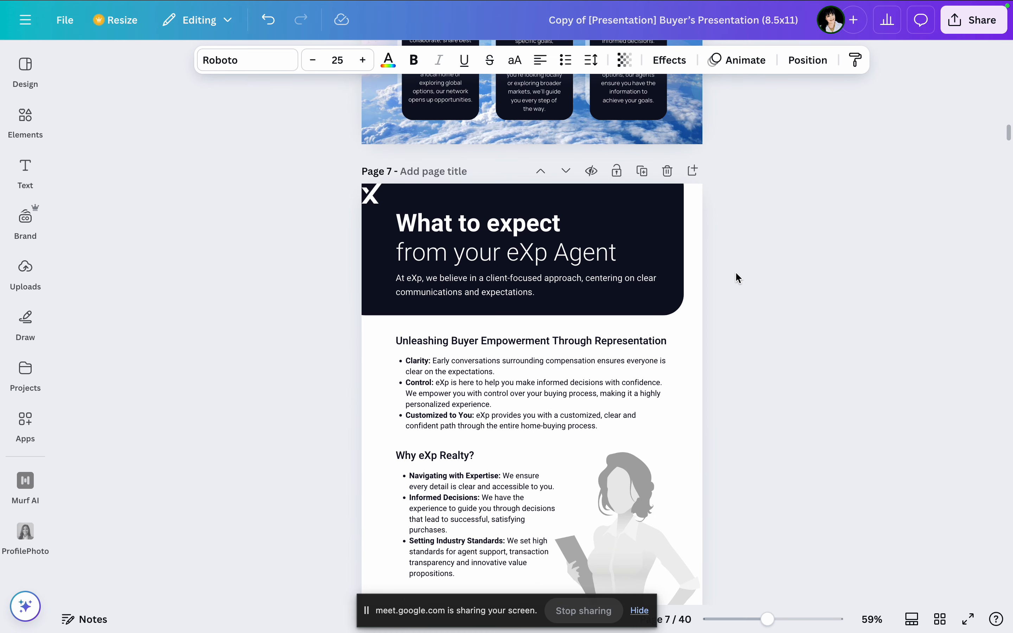
Step: Replace the grey placeholder figure beside Why eXp Realty? on page 7 with the uploaded agent portrait
scroll(738, 278, "down", 3)
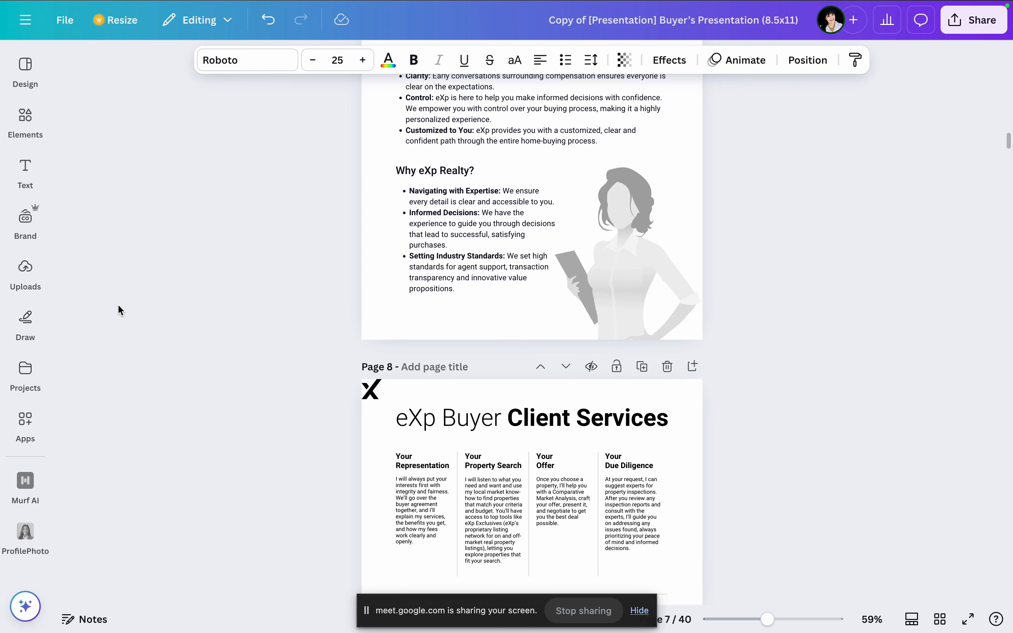
left_click(25, 270)
left_click_drag(159, 464, 615, 222)
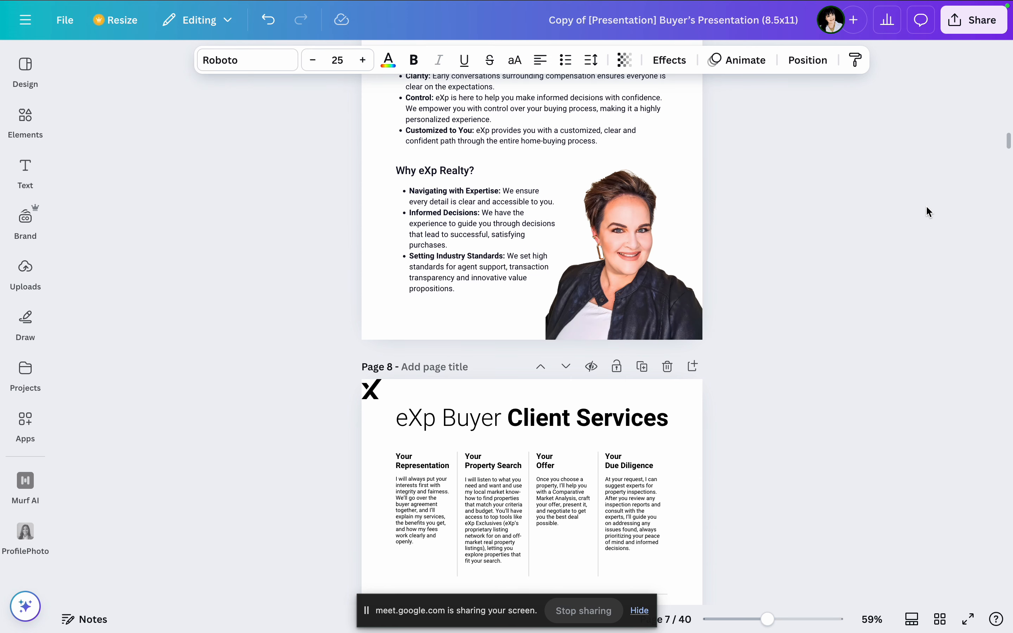
Step: Review the eXp Buyer Client Services, eXp Solutions and eXp Exclusives pages
scroll(892, 215, "down", 3)
scroll(892, 216, "down", 7)
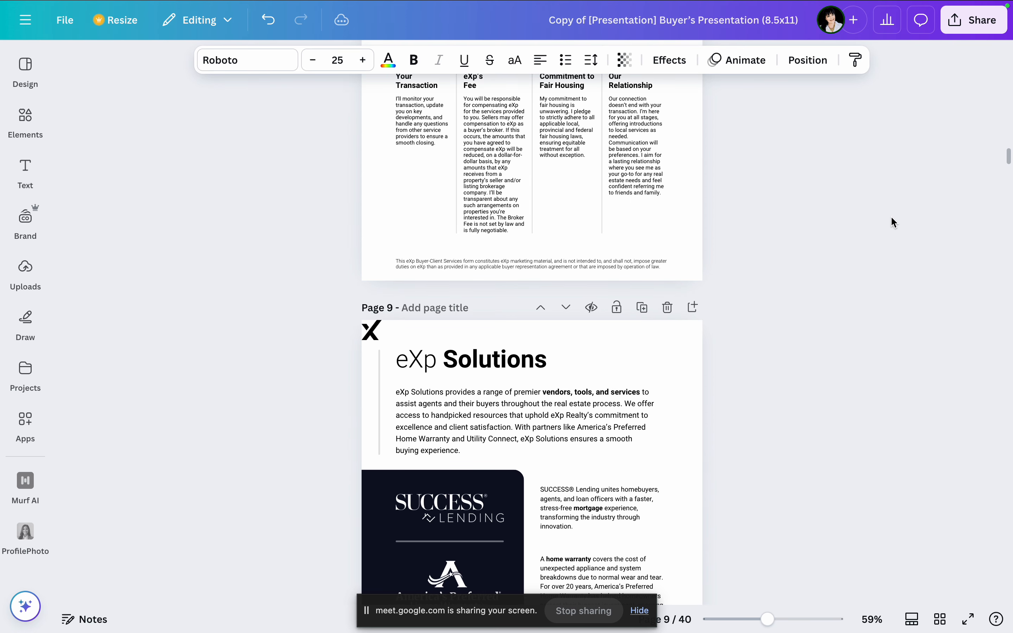
scroll(890, 216, "up", 5)
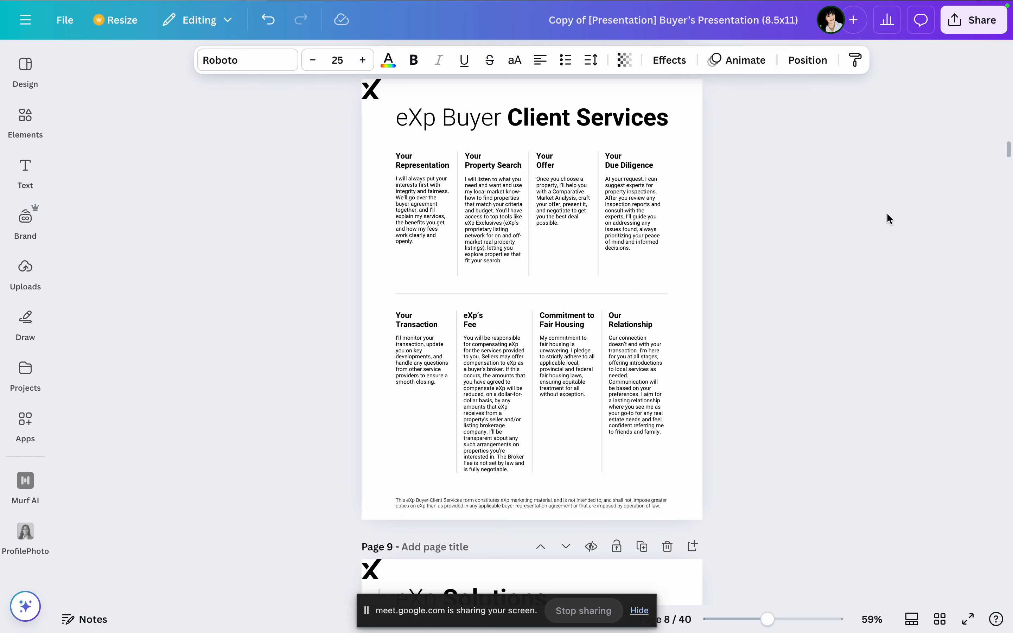
scroll(854, 193, "down", 8)
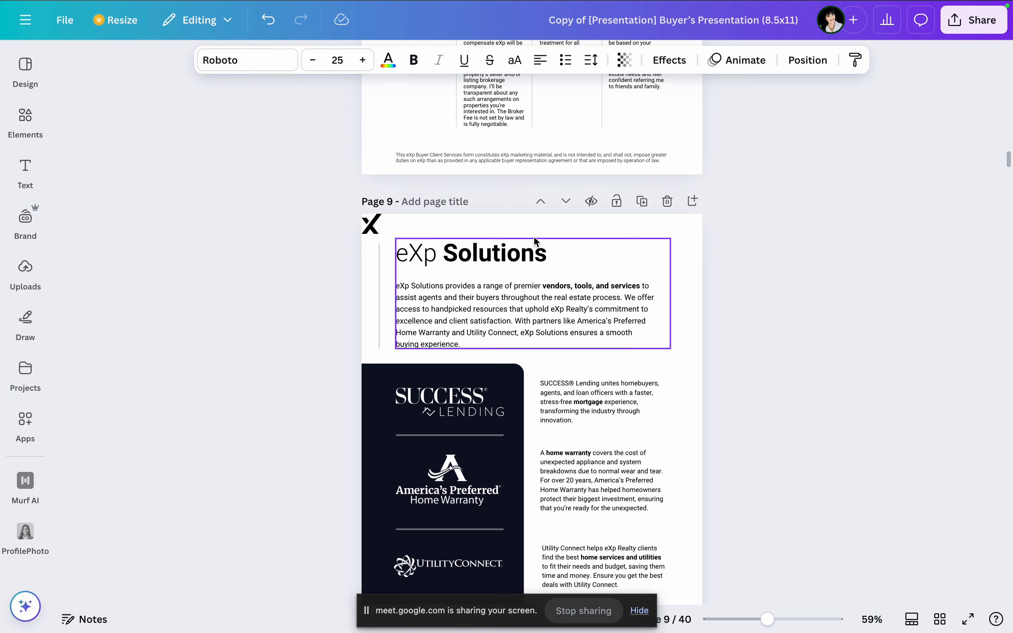
scroll(653, 278, "down", 2)
scroll(702, 275, "down", 2)
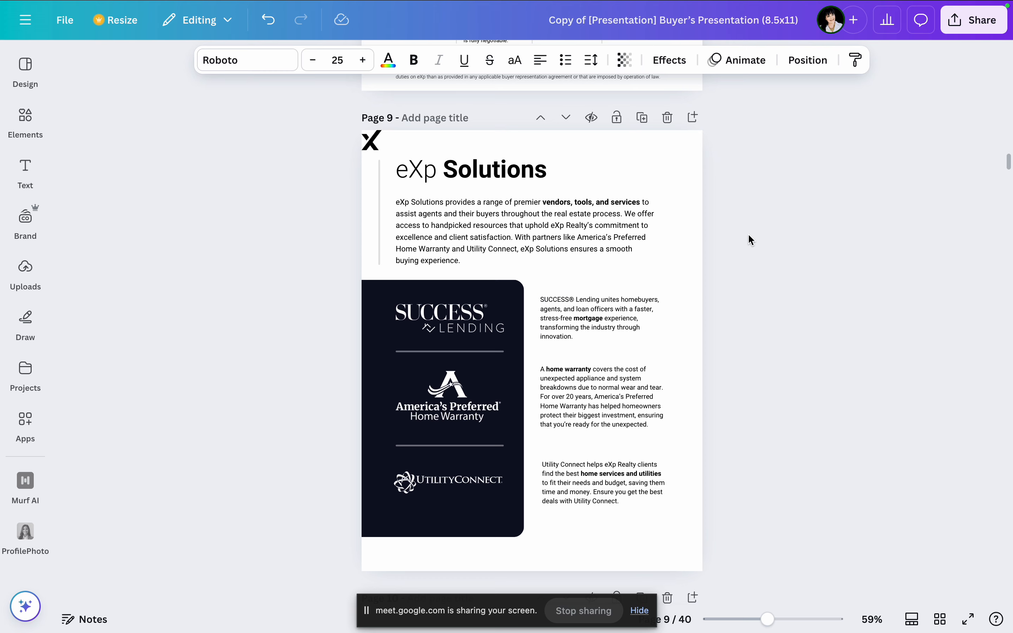
scroll(771, 267, "down", 10)
scroll(774, 269, "down", 8)
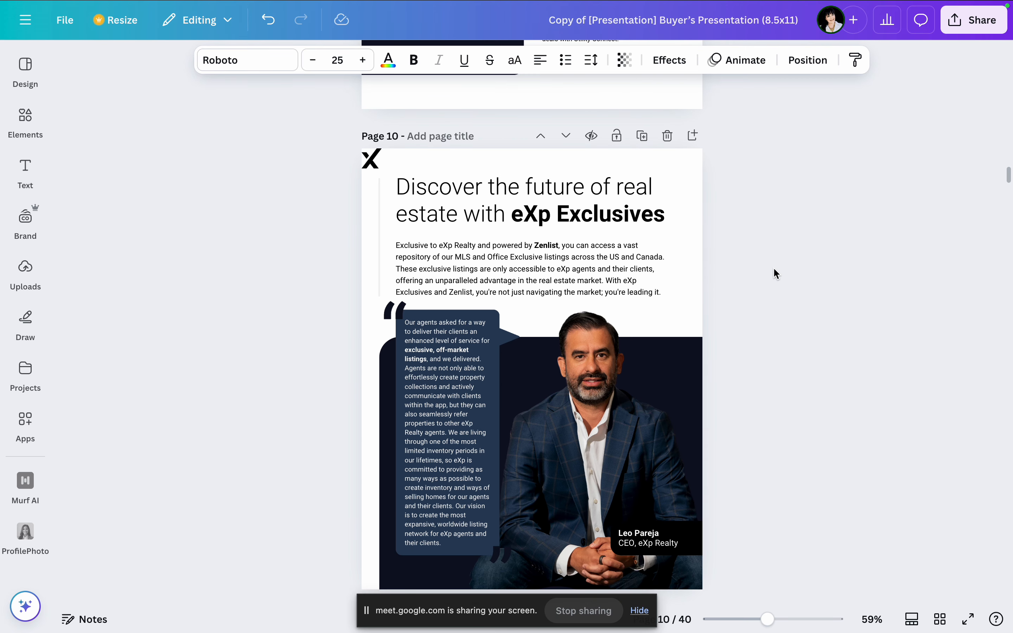
Step: Delete the NAR Lawsuit & Timeline page from the presentation
scroll(775, 274, "down", 3)
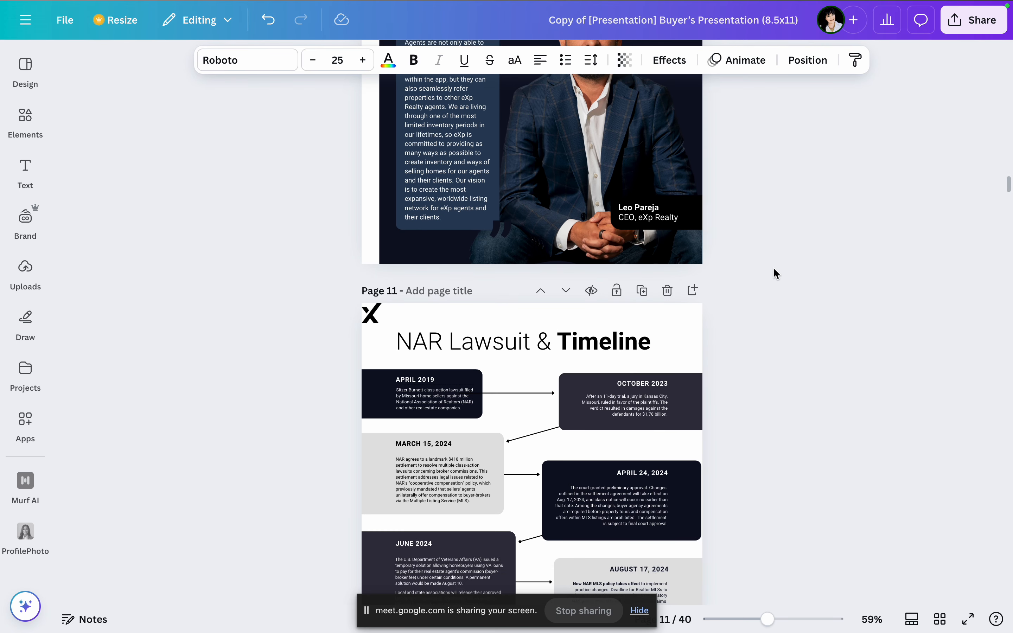
scroll(773, 259, "down", 1)
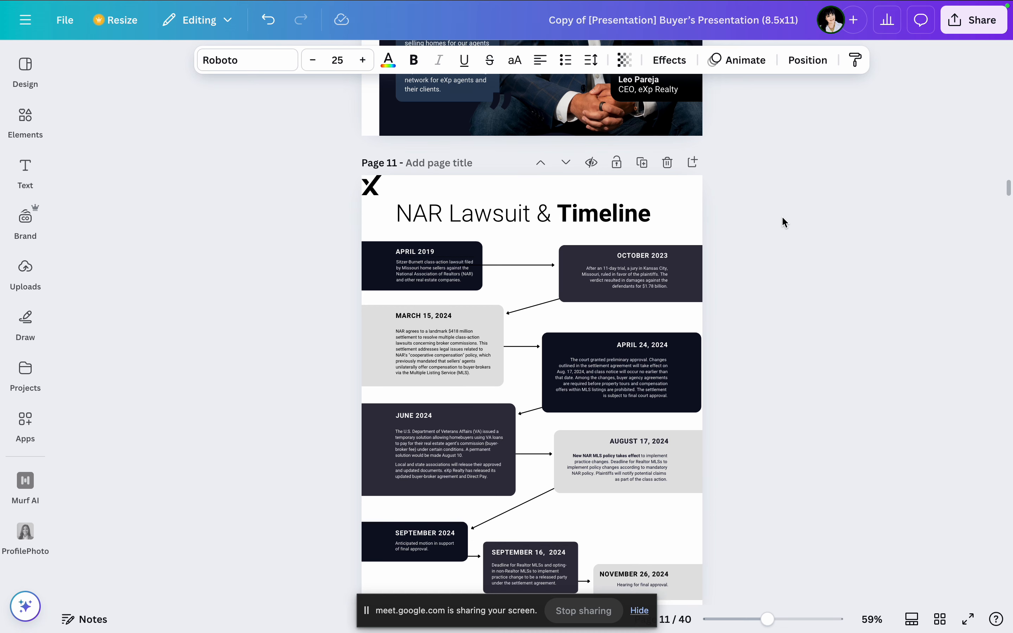
left_click(668, 163)
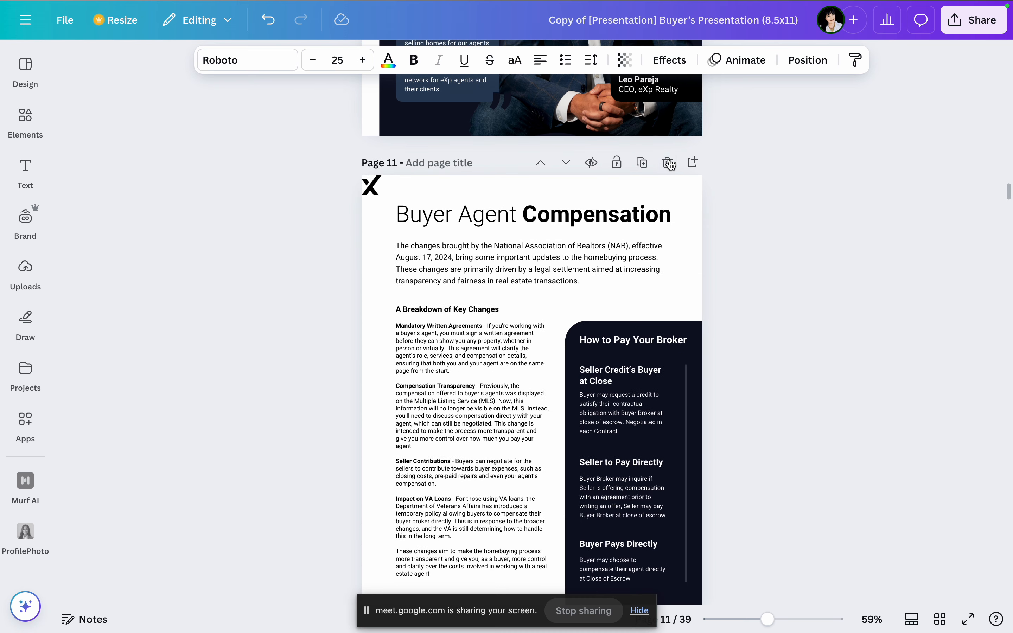
Step: Review the Buyer Agent Compensation page and the agreement descriptions on the Buyer Agent Forms page
scroll(733, 167, "down", 2)
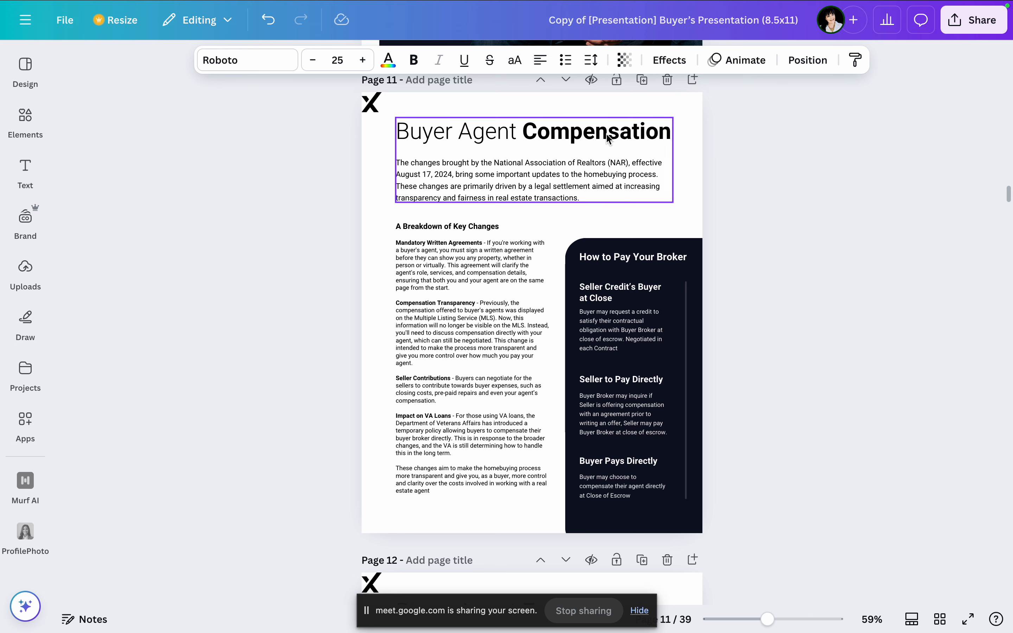
scroll(640, 173, "down", 3)
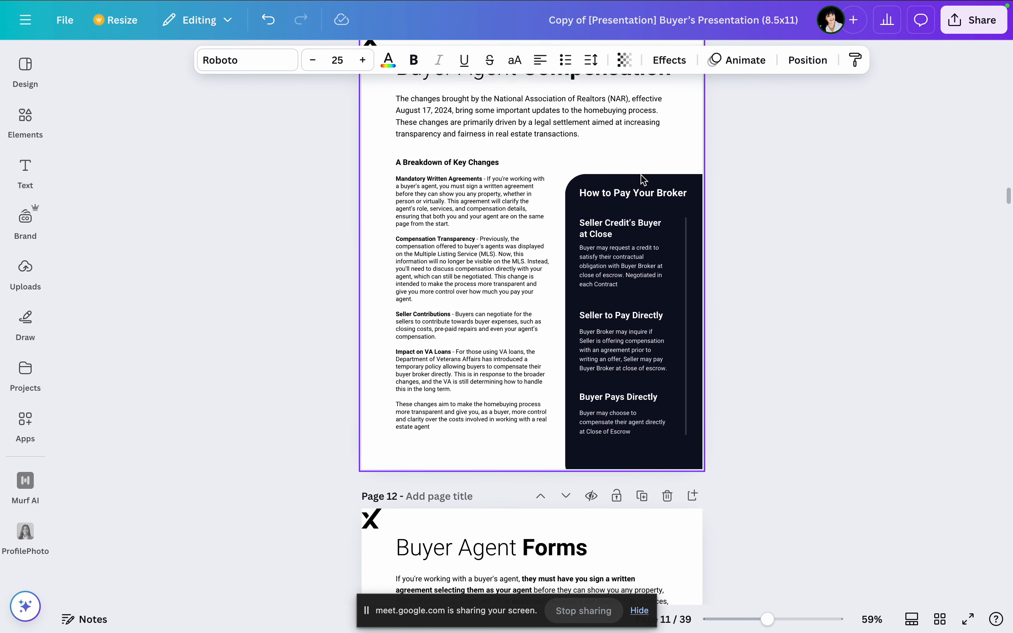
scroll(643, 179, "down", 7)
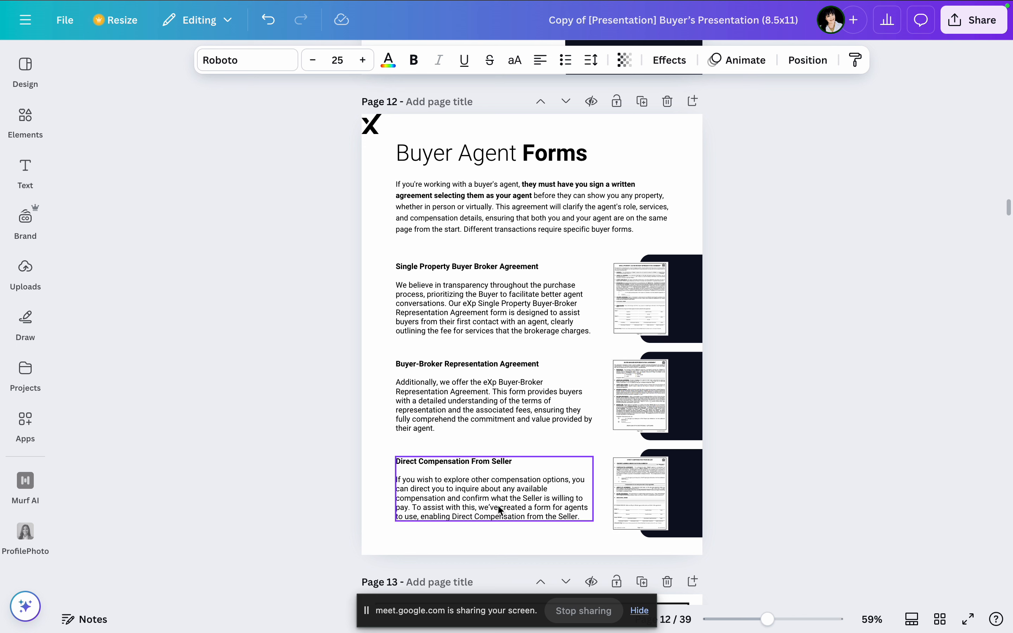
scroll(641, 369, "down", 1)
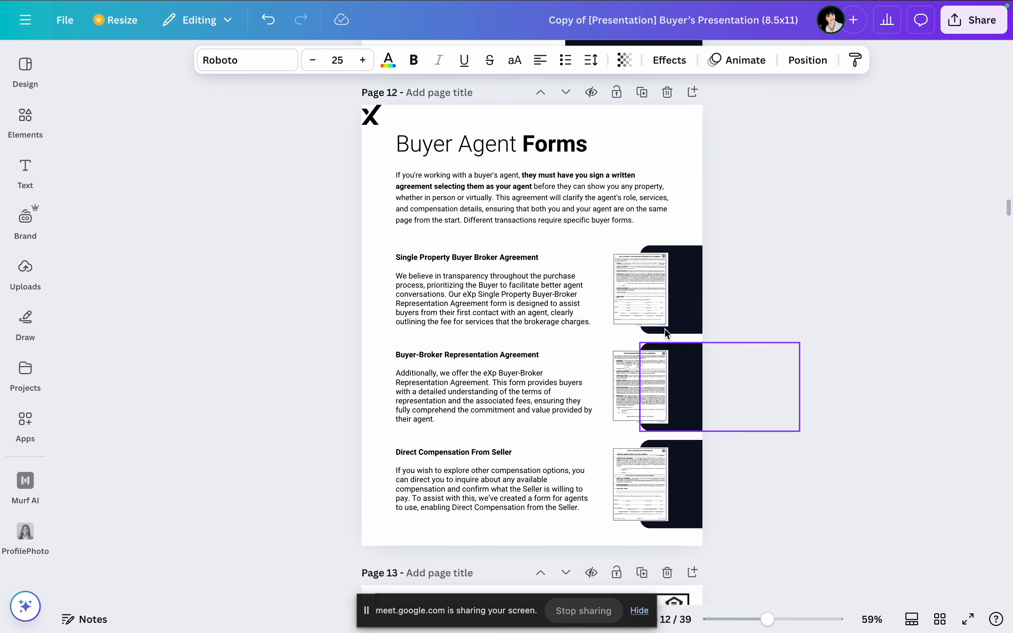
left_click(474, 273)
left_click(474, 273)
double_click(474, 273)
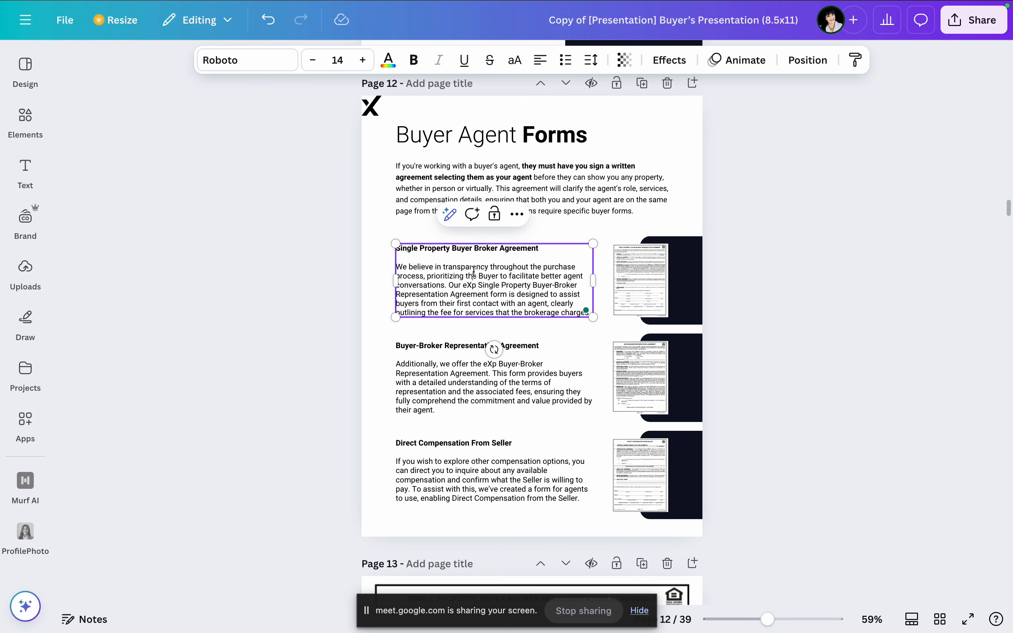
scroll(709, 241, "down", 1)
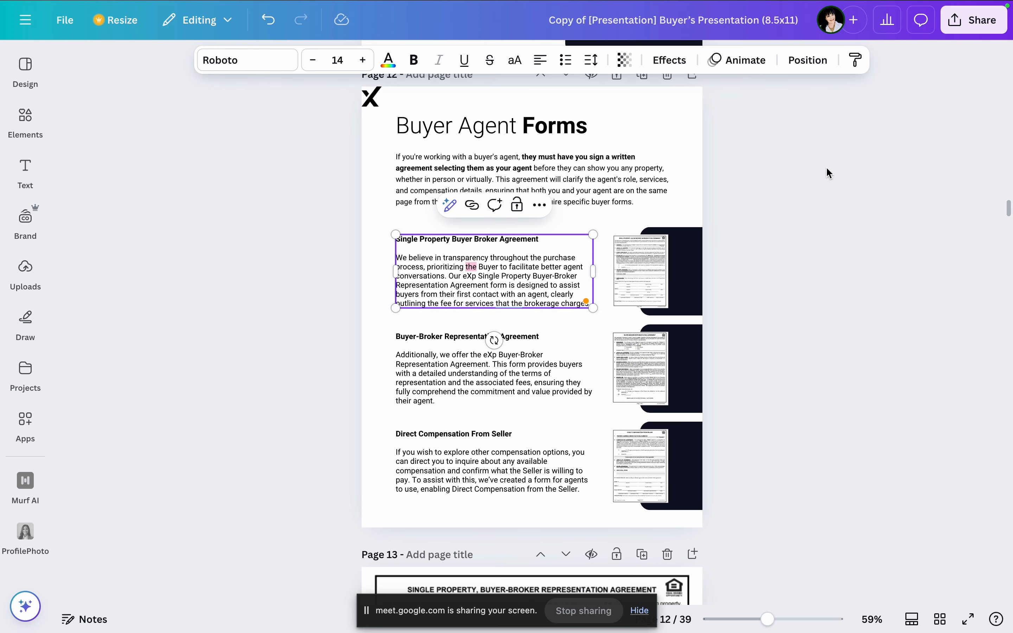
left_click(828, 171)
Step: Rewrite the whole Single Property Buyer Broker Agreement text block on page 12 with Magic Write and replace the original with the result
left_click(492, 269)
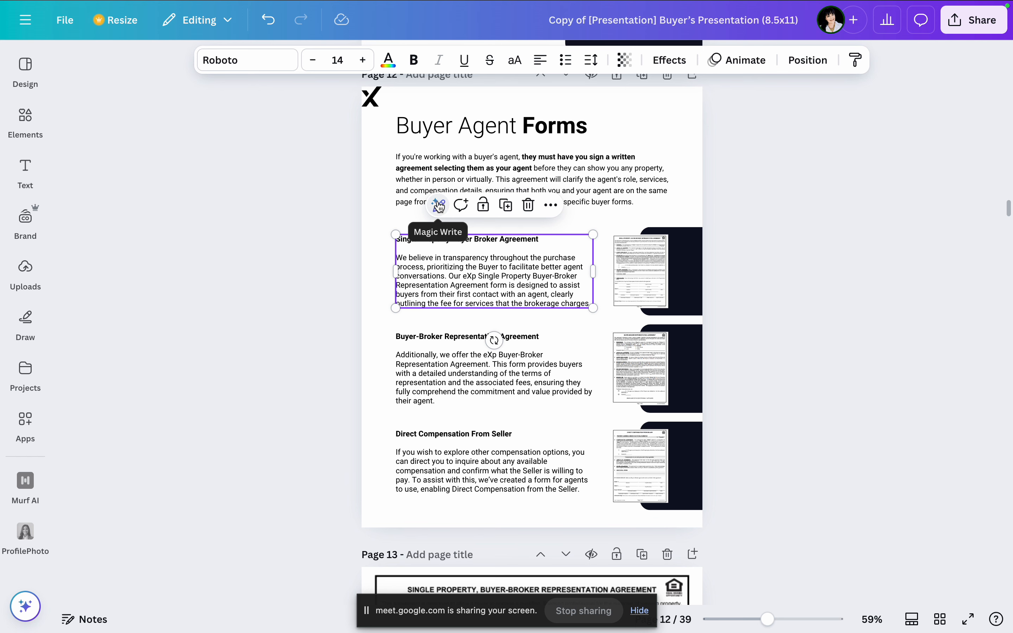
right_click(461, 247)
left_click(443, 253)
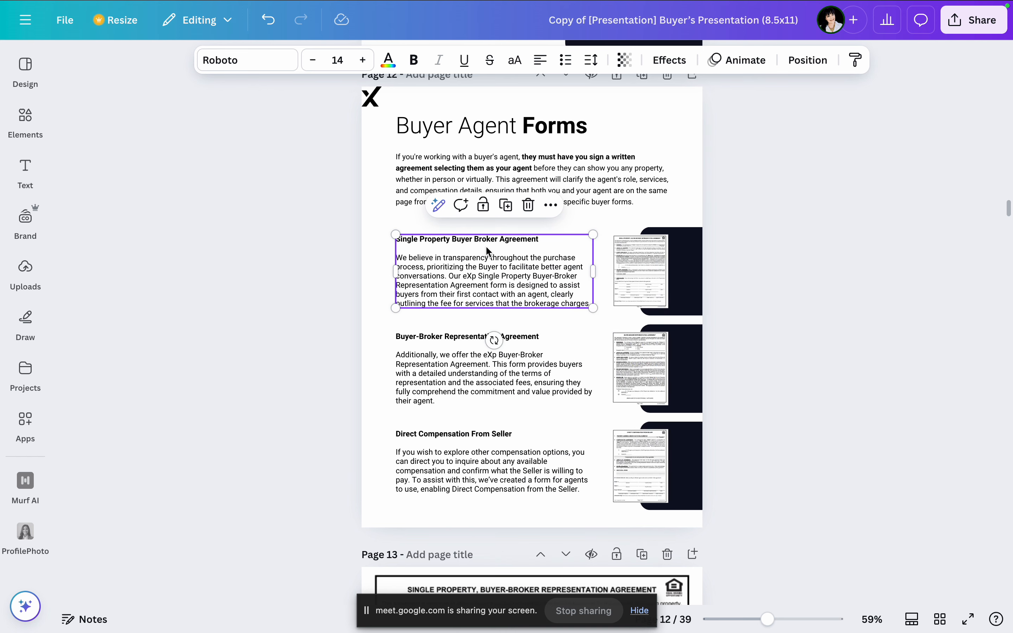
double_click(478, 240)
left_click(450, 205)
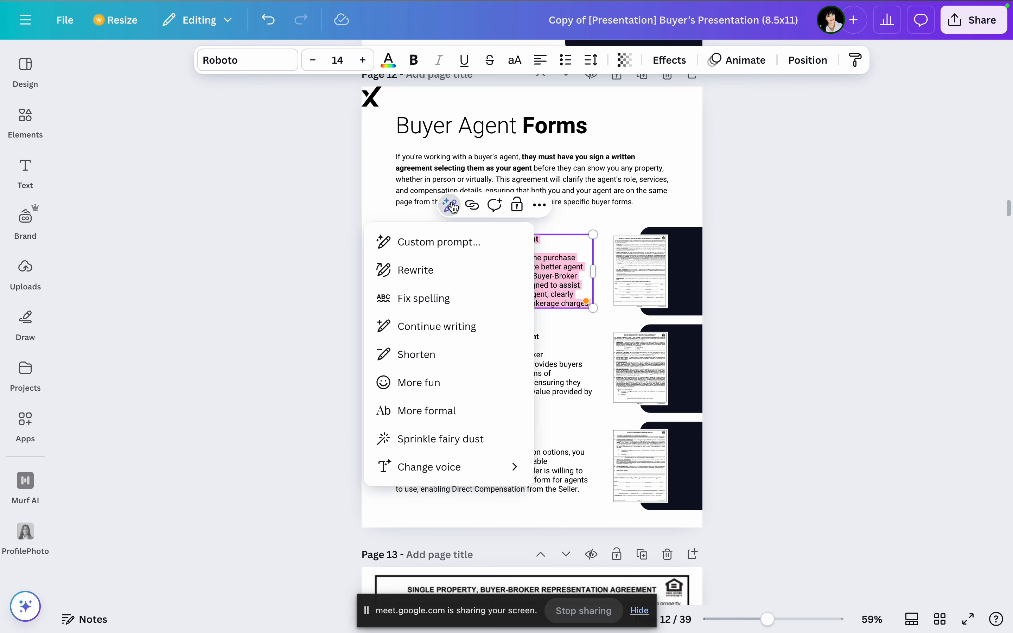
left_click(445, 271)
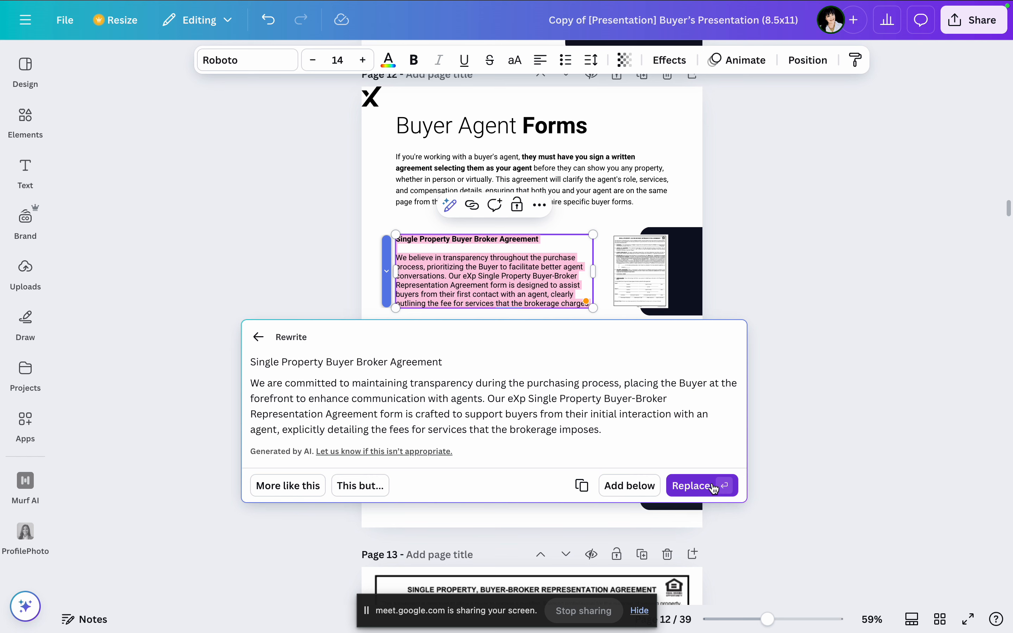
left_click(708, 487)
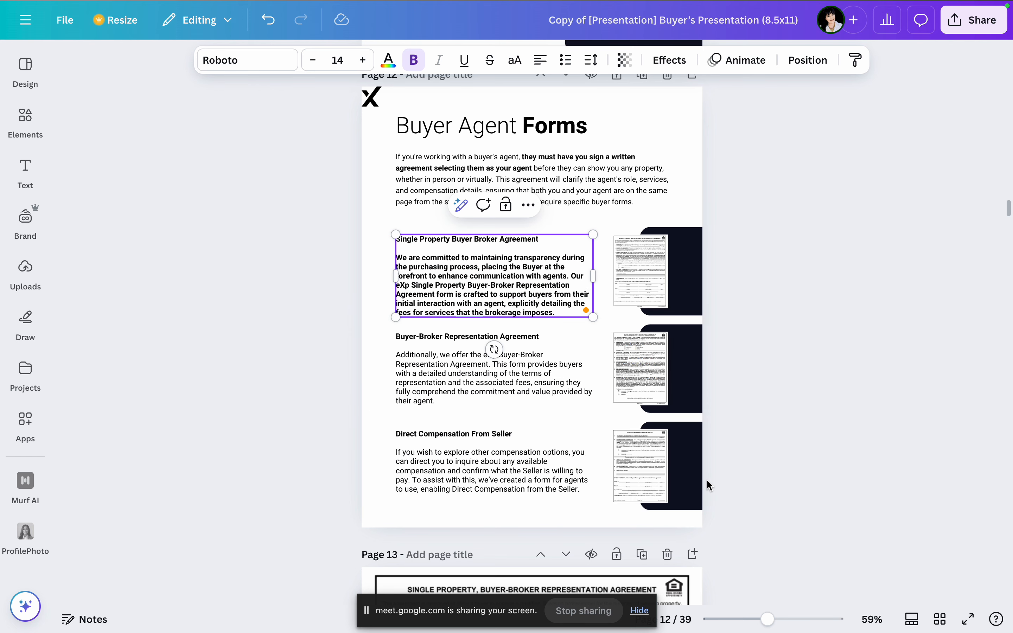
Step: Replace the Single Property Buyer Broker Agreement text using the Magic Write custom prompt "Explain my sole mandate to the seller in 2 sentences"
left_click(462, 205)
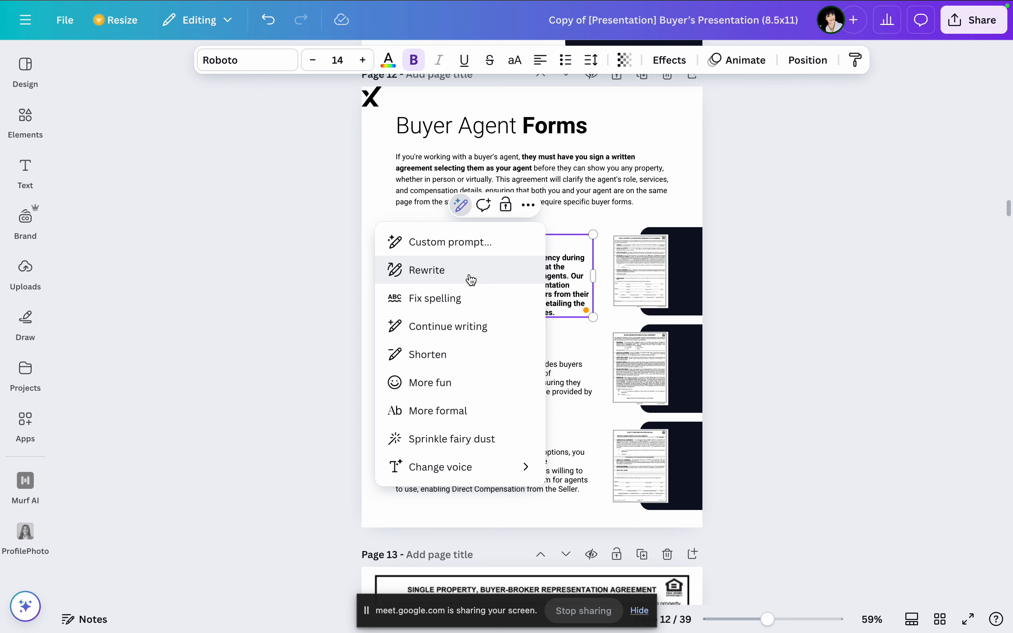
left_click(484, 237)
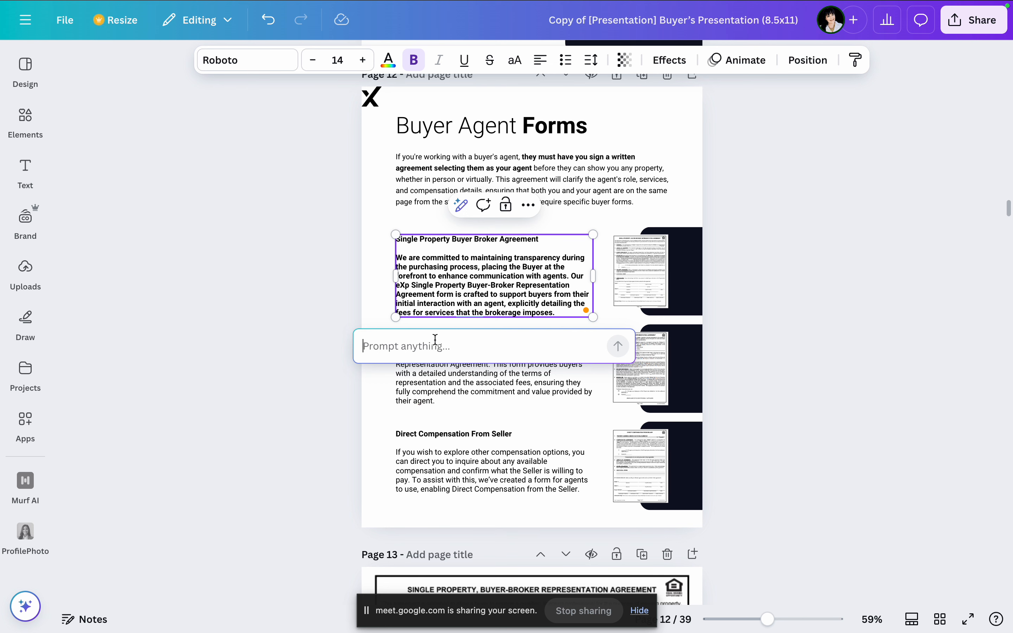
type("Explain")
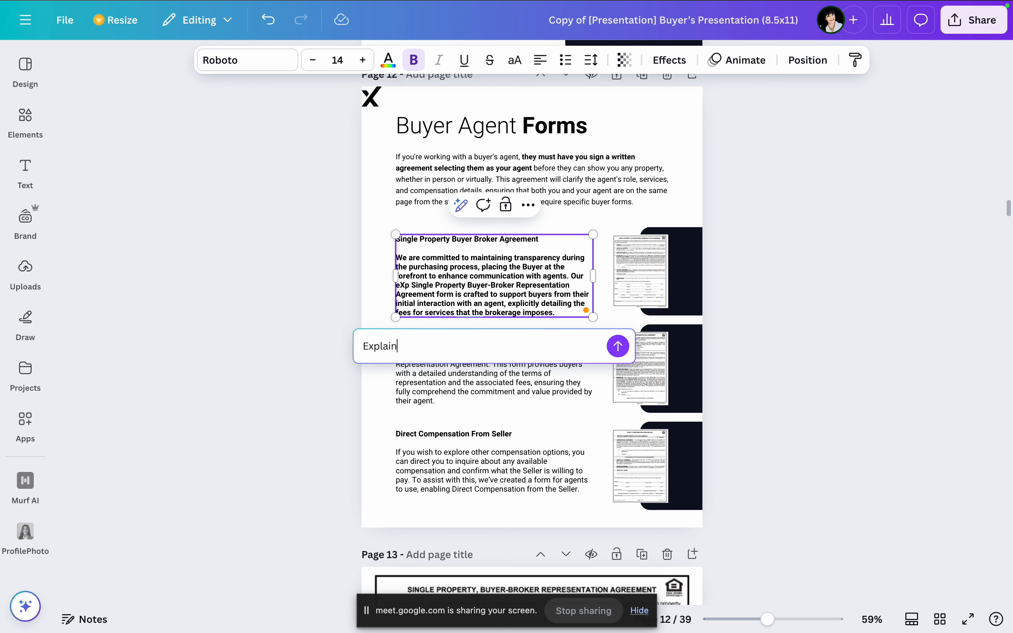
type(" my sole mandate to the ")
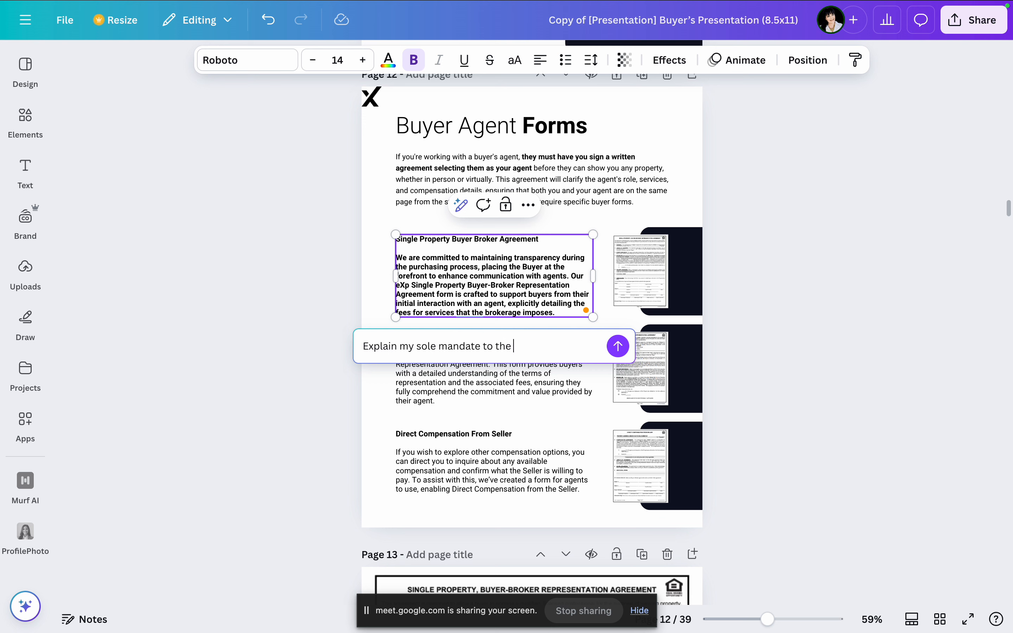
type("seller in 2 sentences")
key("Return")
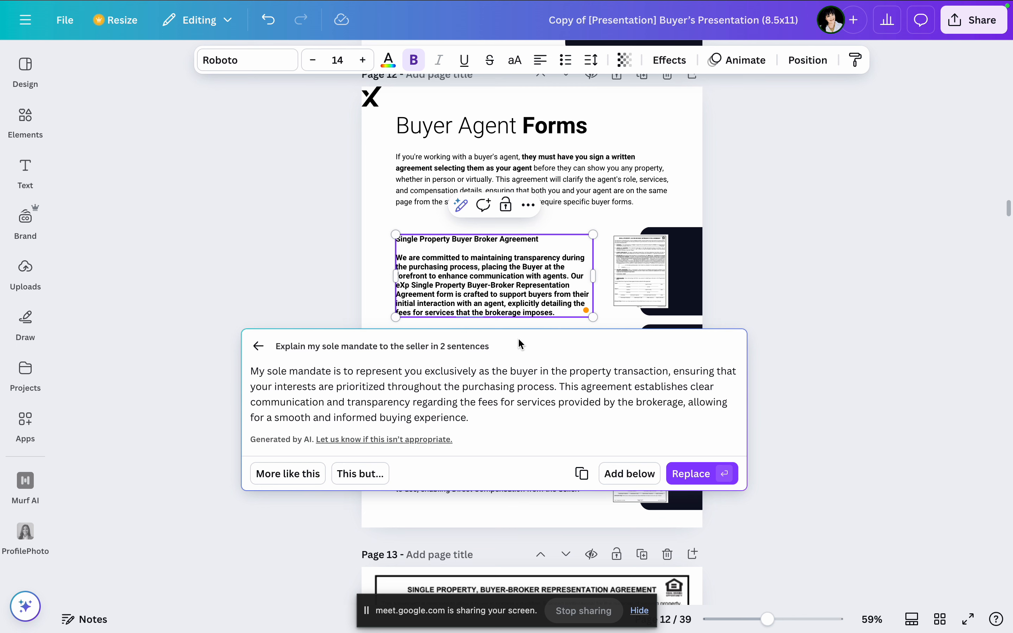
left_click(692, 475)
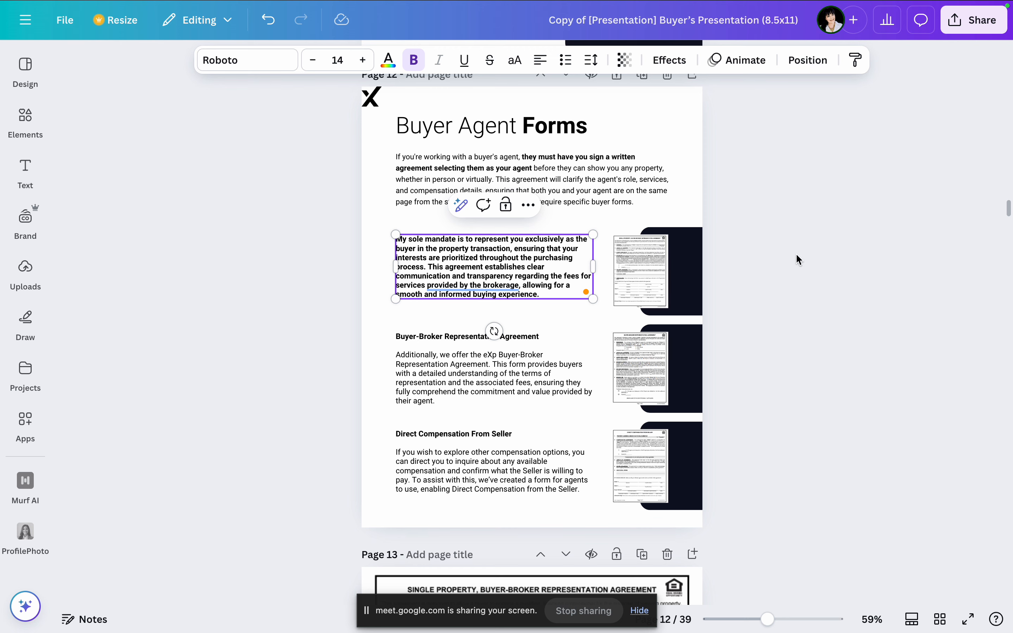
Step: Remove the bold formatting from the rewritten sole mandate text block on the Buyer Agent Forms page
left_click(758, 253)
left_click(527, 268)
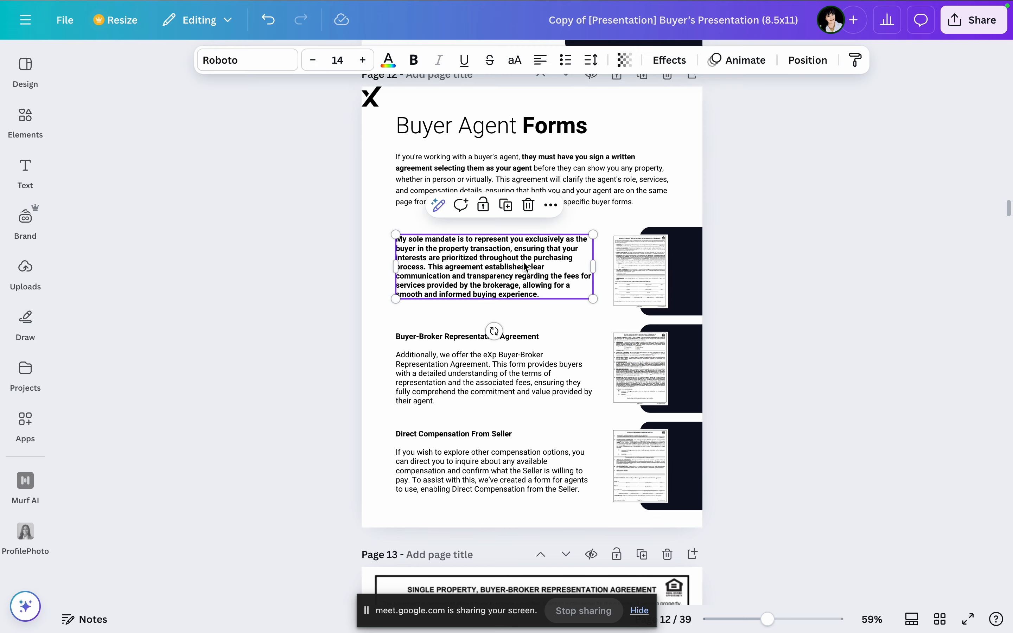
left_click(414, 59)
left_click(885, 275)
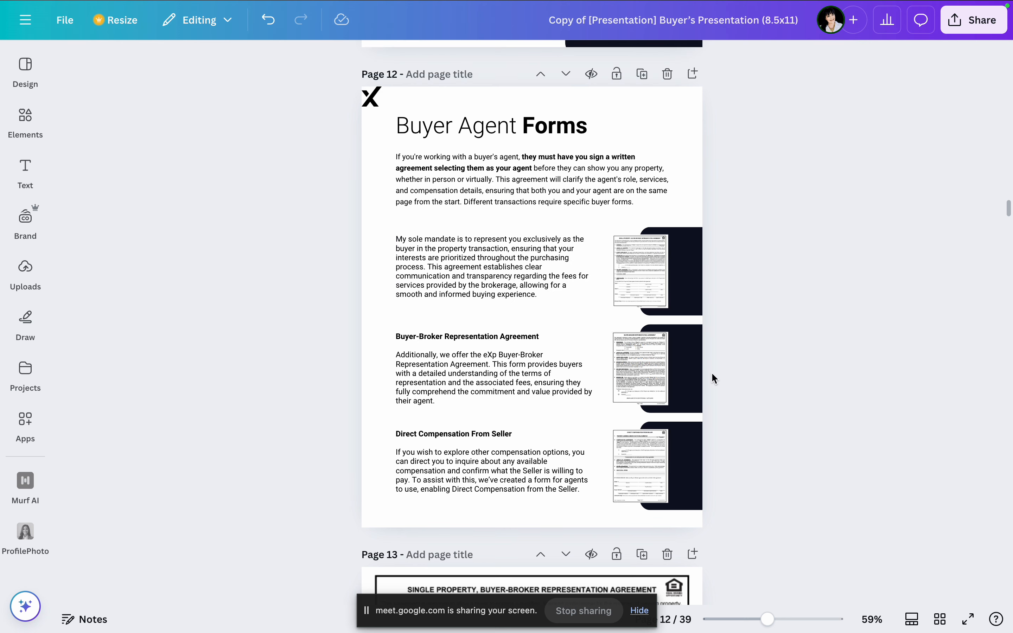
Step: Look through the agreement form pages after Buyer Agent Forms and delete the Direct Compensation From Seller form page
scroll(563, 346, "down", 8)
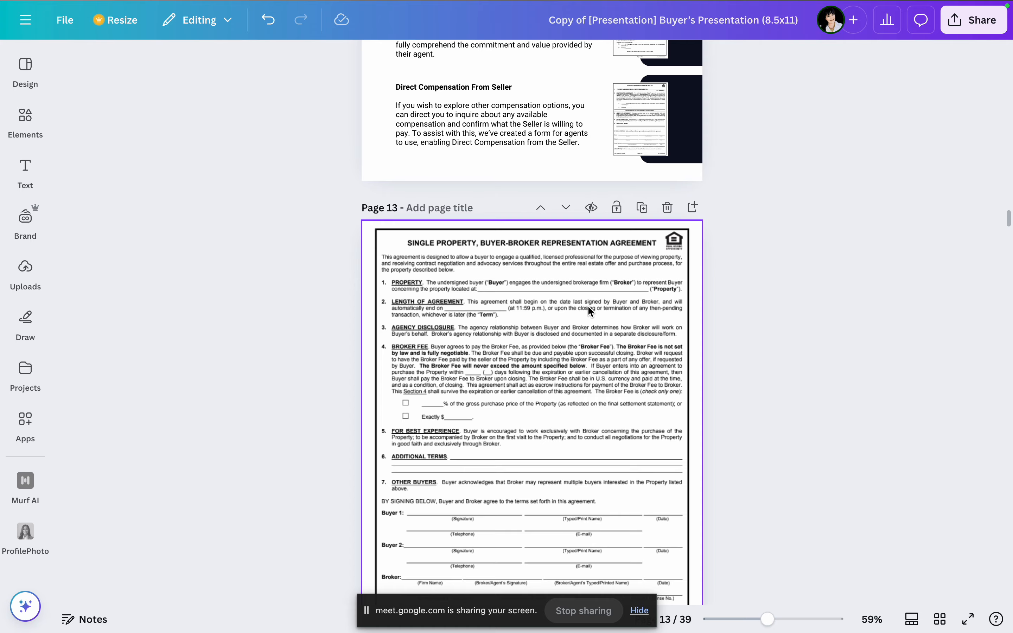
scroll(590, 311, "down", 9)
scroll(615, 308, "down", 20)
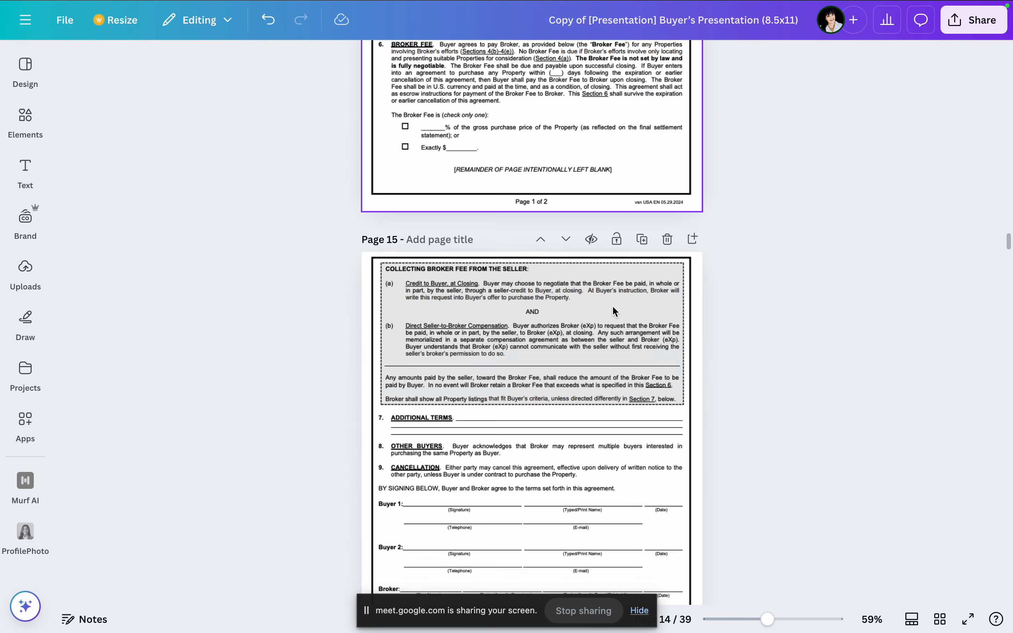
scroll(615, 310, "up", 8)
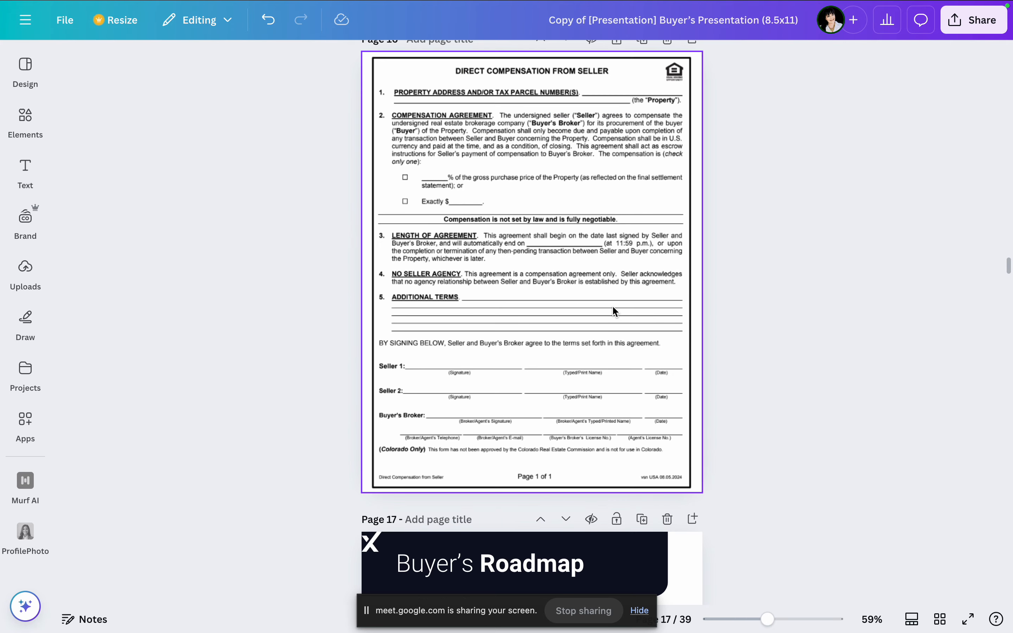
left_click(667, 315)
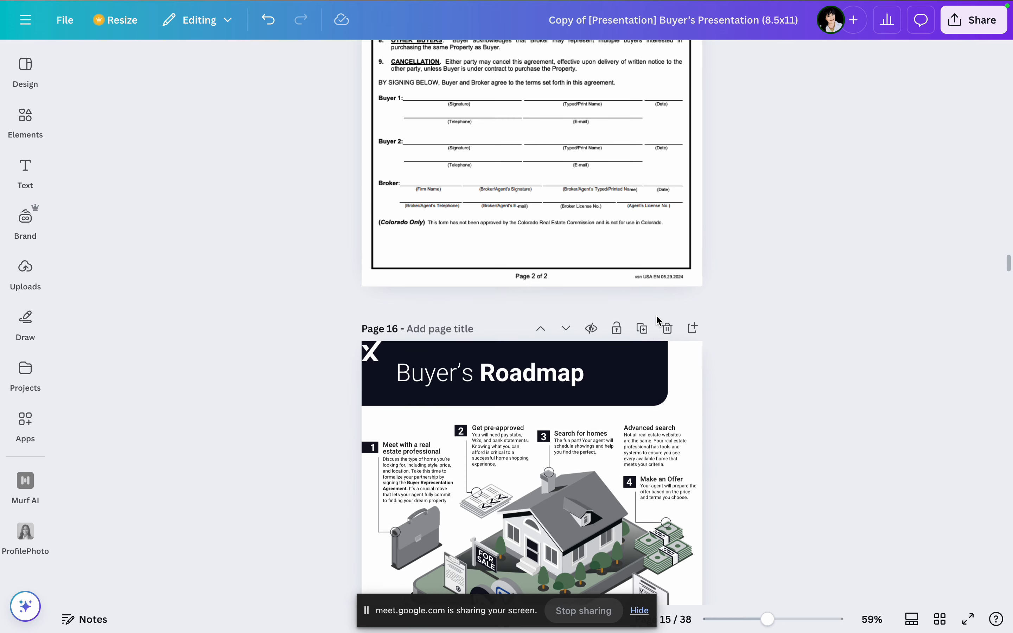
Step: Delete the remaining three form pages between Buyer Agent Forms and Buyer's Roadmap, including the Single Property Buyer-Broker Representation Agreement
scroll(653, 319, "up", 6)
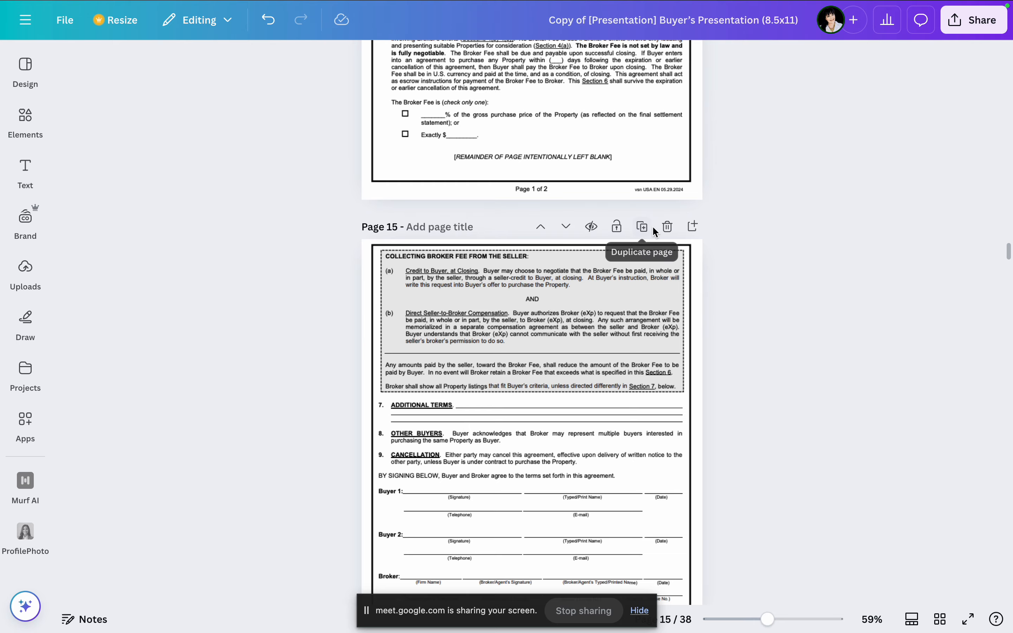
left_click(668, 226)
scroll(660, 285, "up", 10)
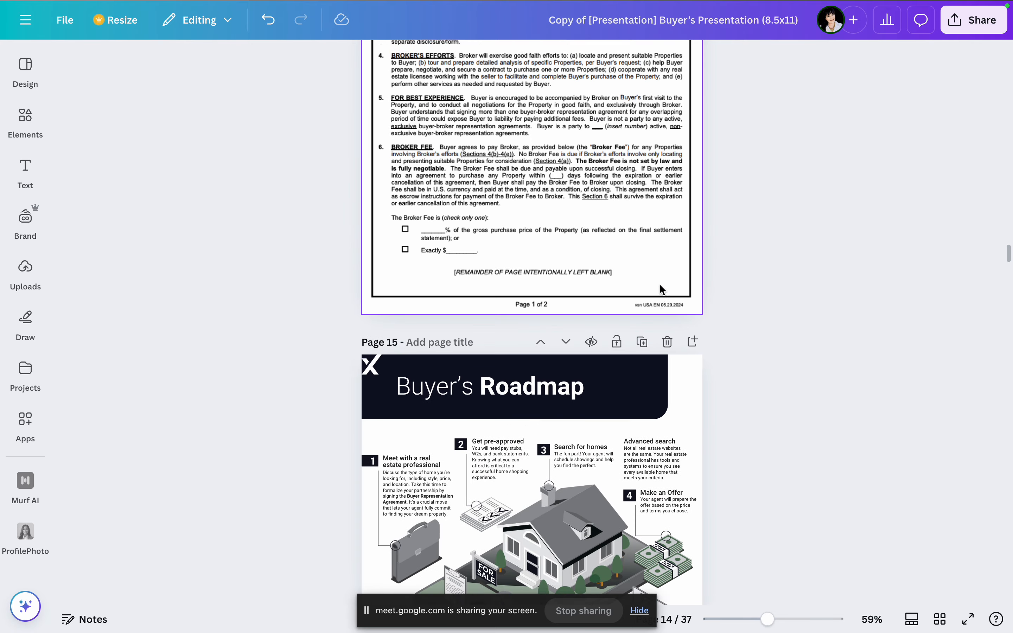
left_click(665, 284)
scroll(671, 329, "up", 10)
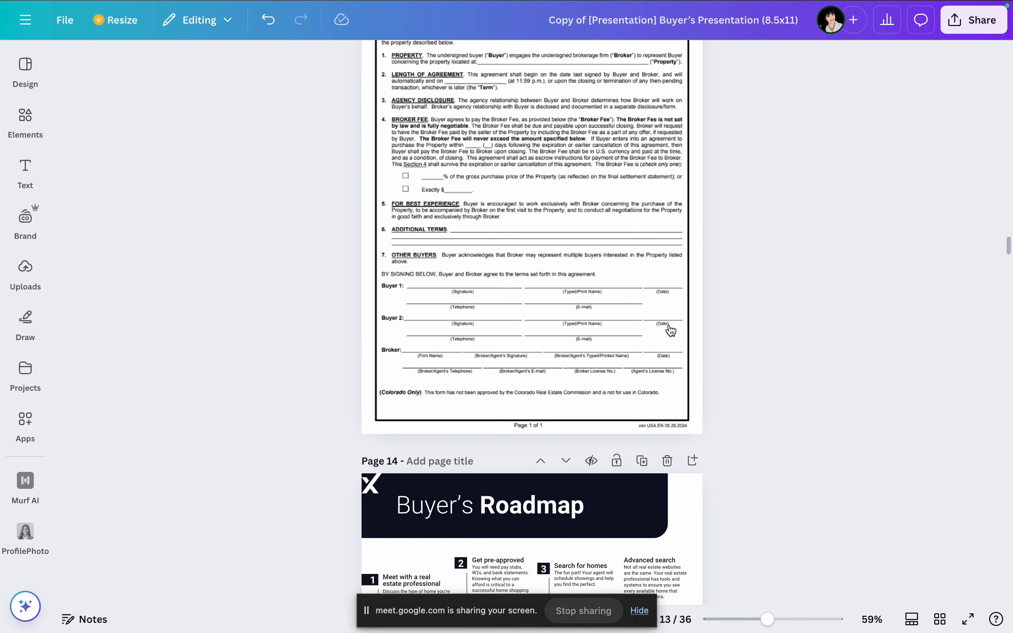
left_click(663, 347)
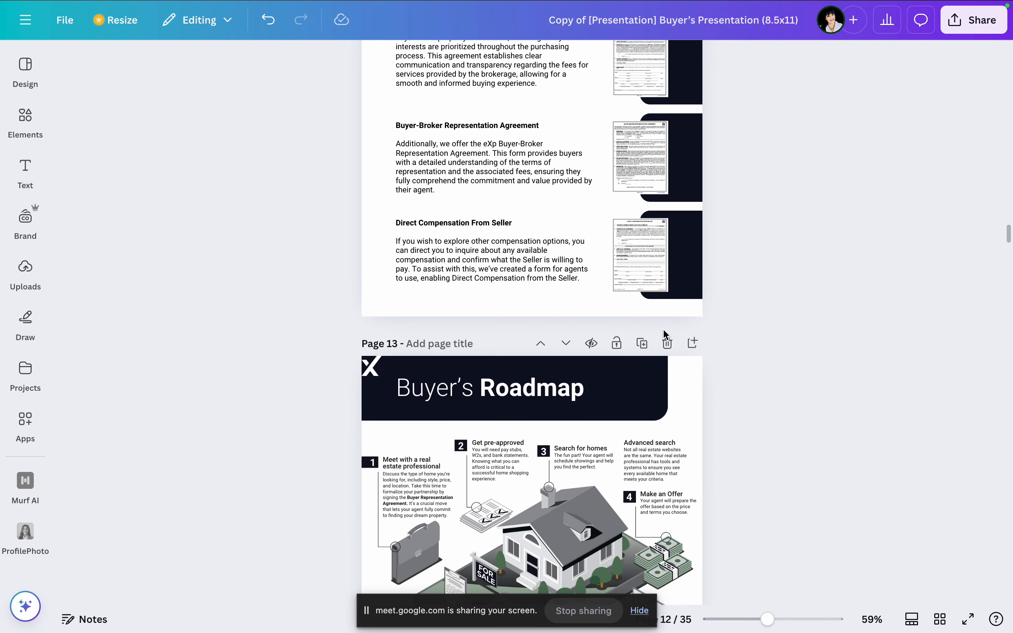
Step: Review the Buyer's Roadmap page and the Loan Preparation, House Hunting, Open House Comparison and Visual Inspection checklist pages
scroll(663, 329, "down", 7)
scroll(741, 227, "up", 1)
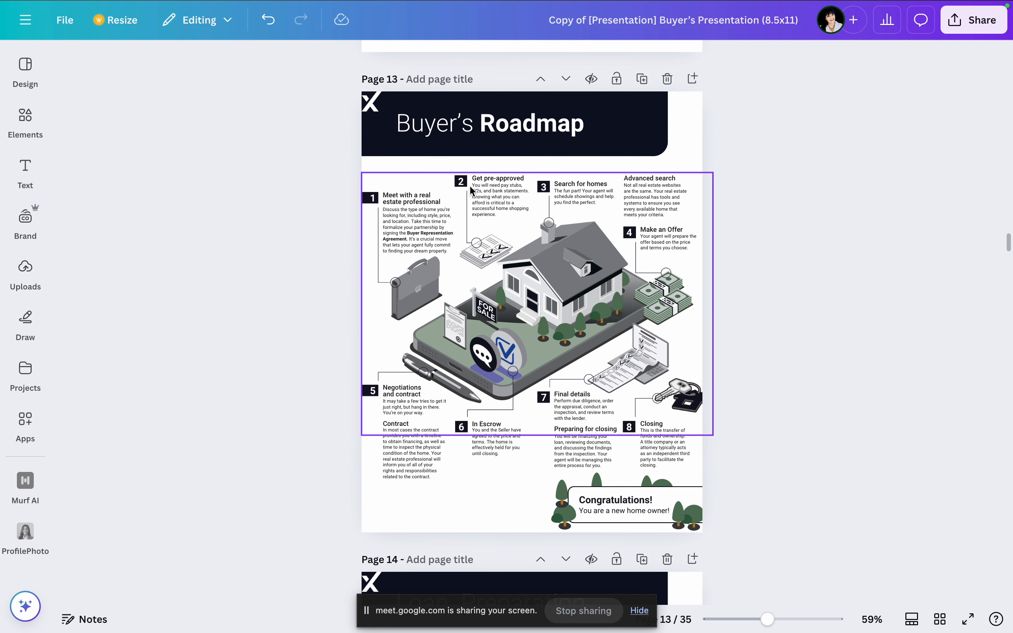
scroll(712, 356, "down", 8)
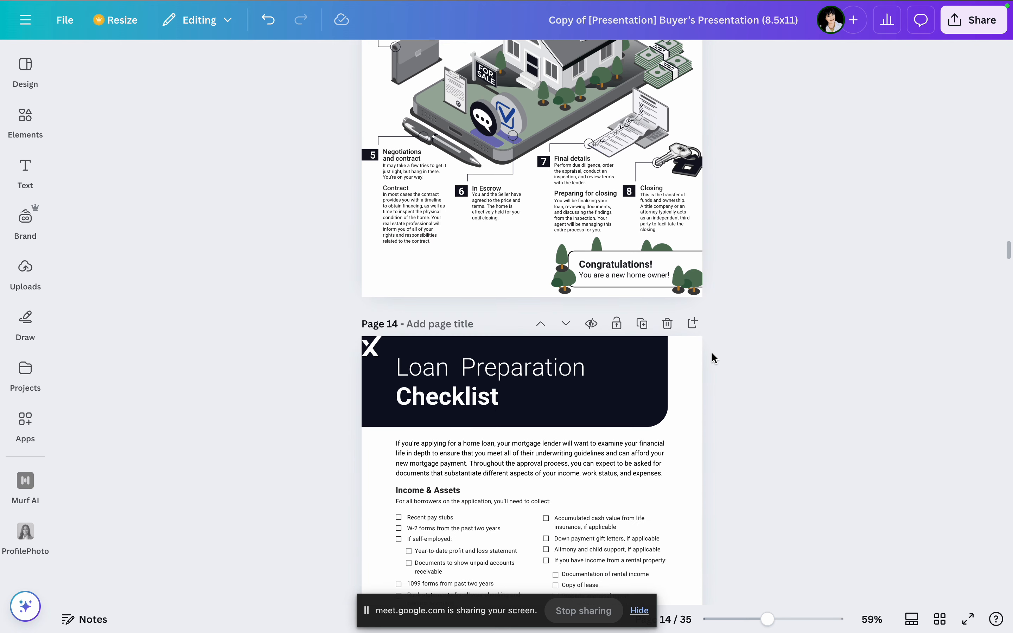
scroll(712, 356, "down", 2)
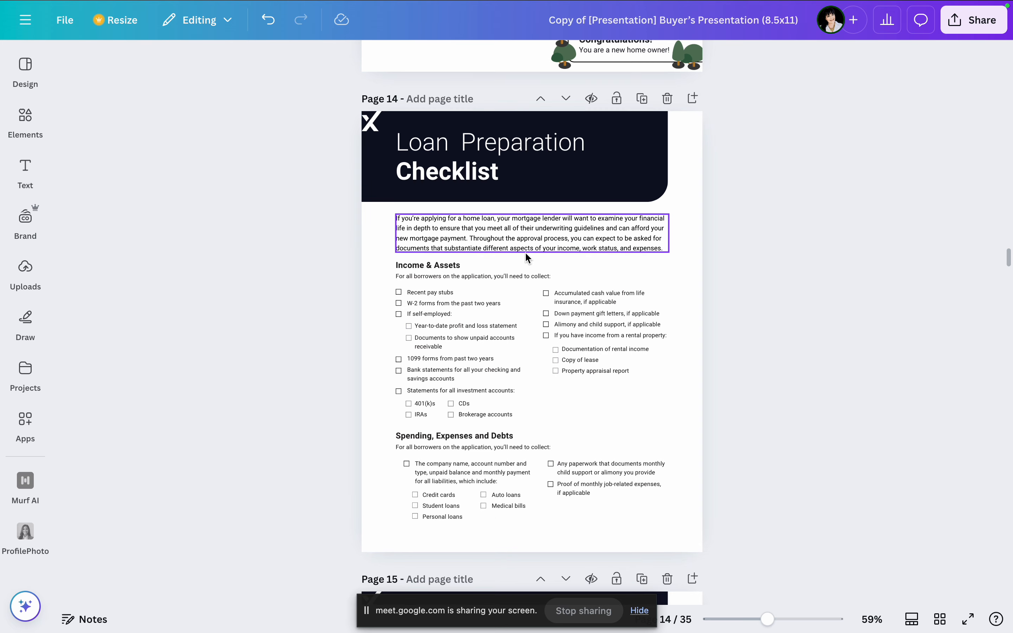
scroll(653, 404, "down", 5)
scroll(669, 423, "down", 6)
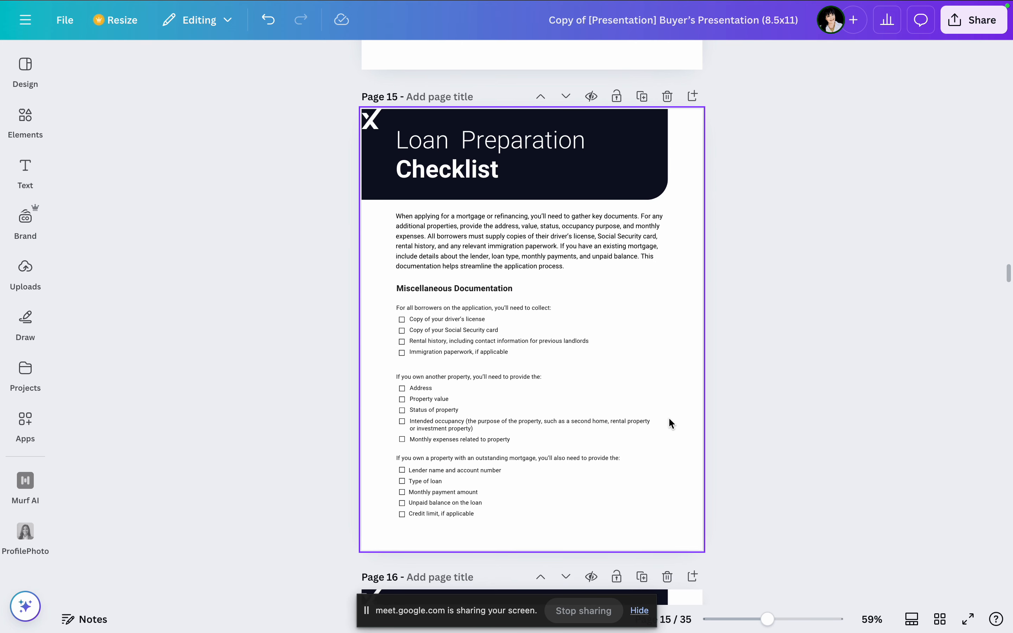
scroll(670, 423, "down", 11)
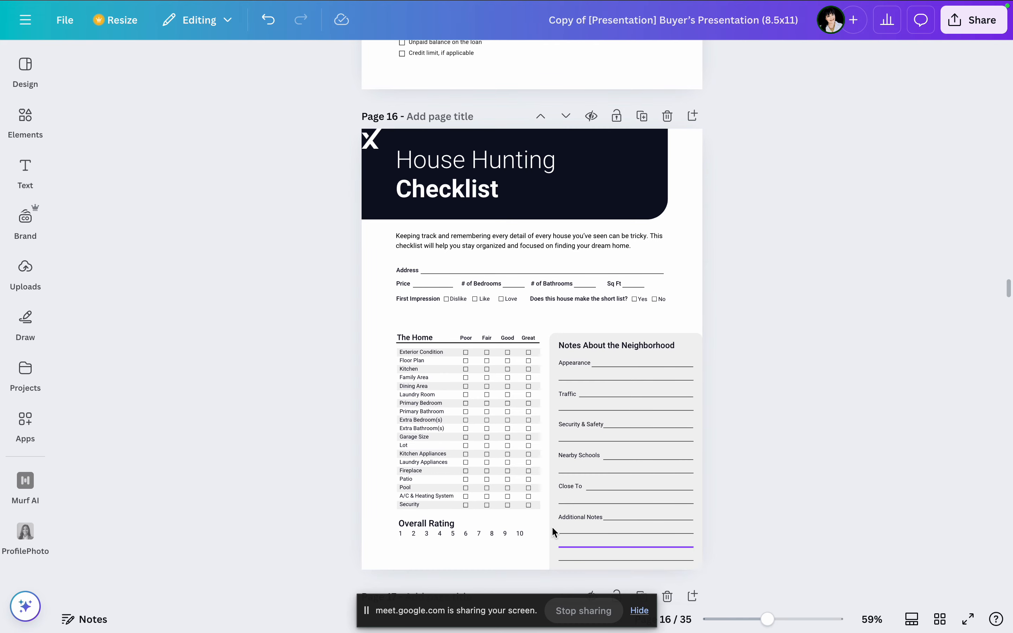
scroll(681, 338, "down", 2)
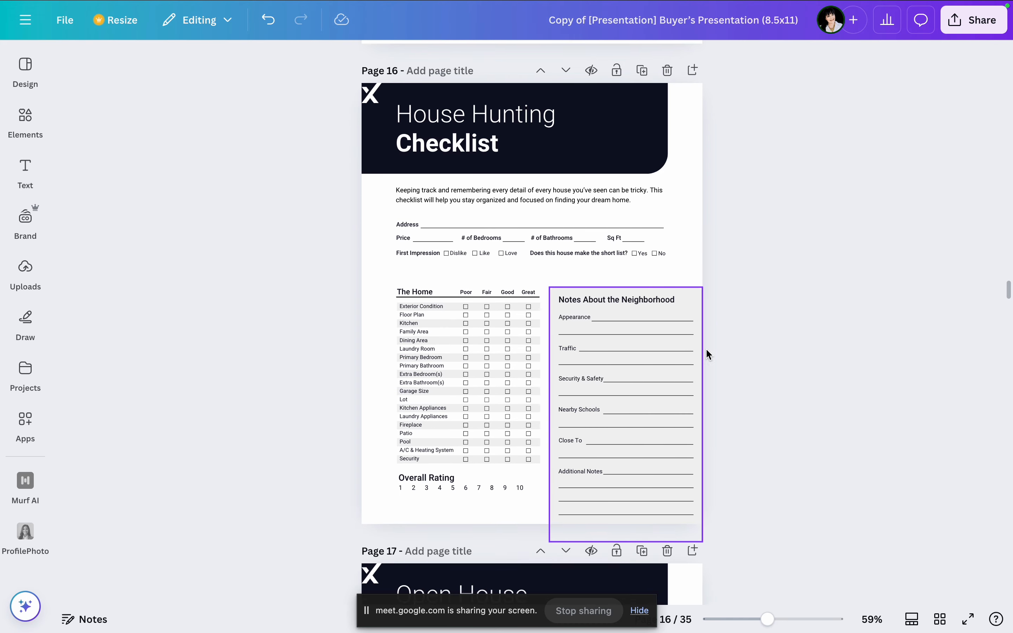
scroll(726, 312, "down", 15)
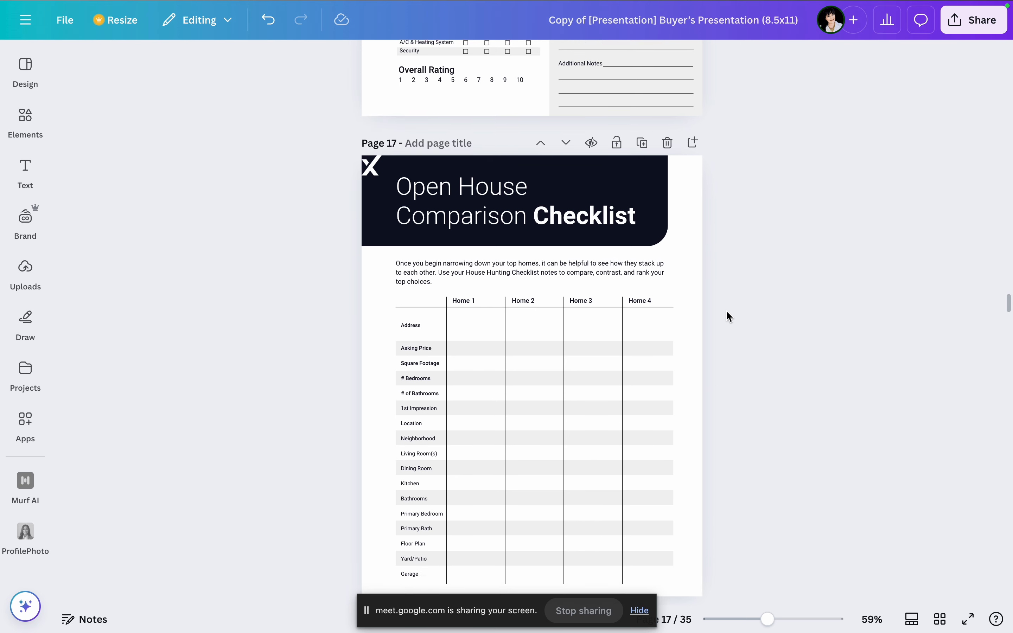
scroll(727, 312, "down", 2)
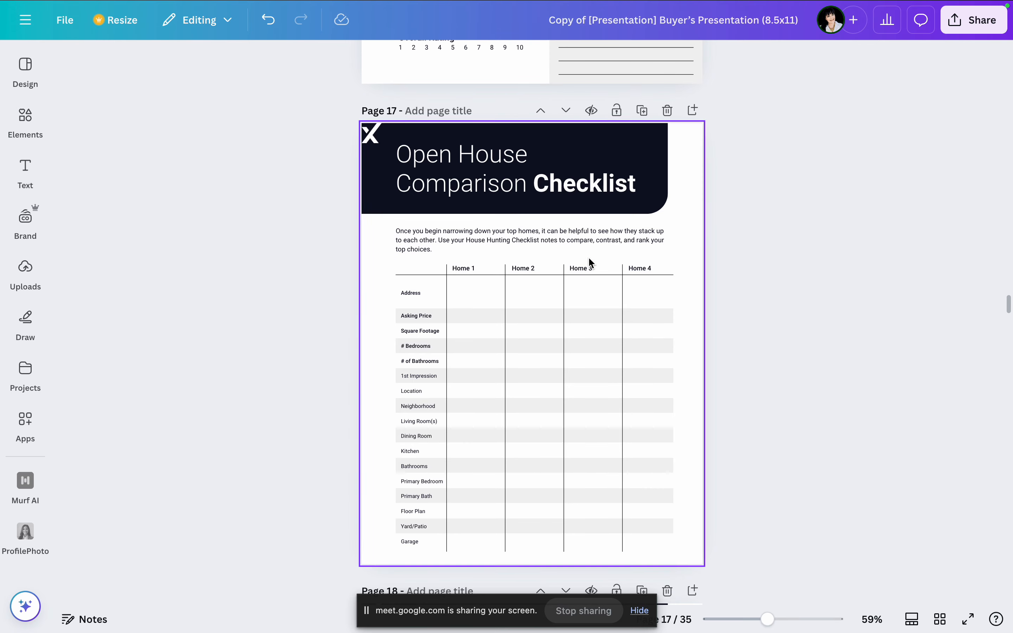
scroll(634, 369, "down", 5)
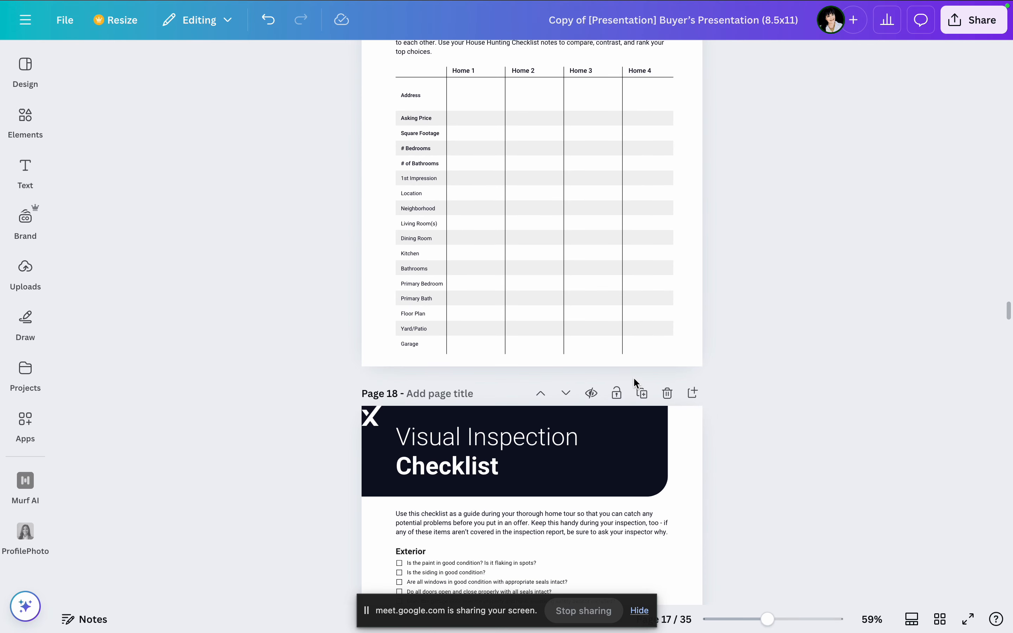
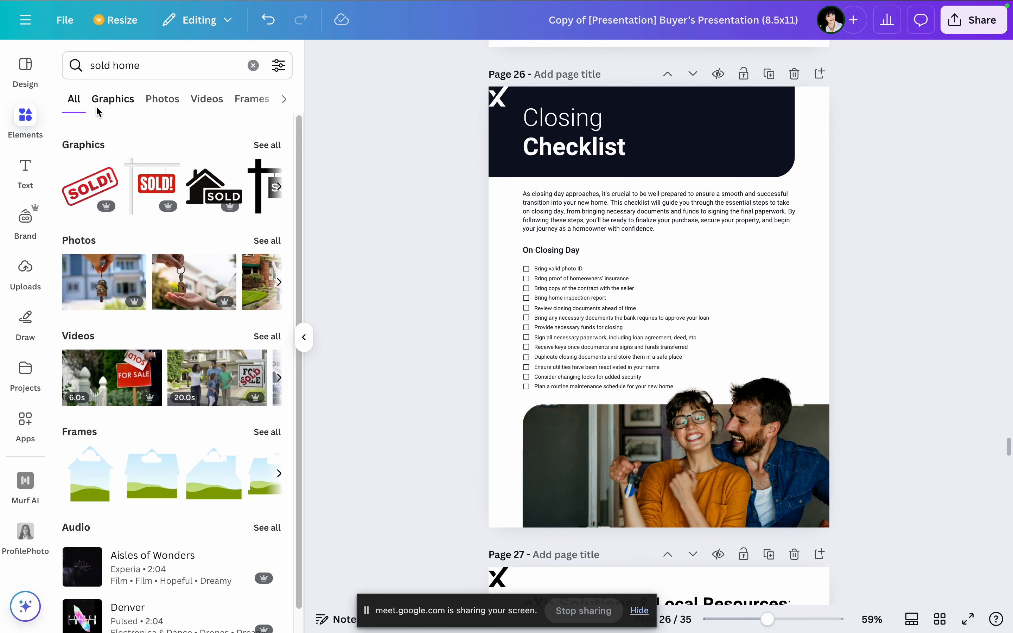
Step: Browse the sold home results and replace the couple on the Closing Checklist page with the stock photo of the family holding a SOLD sign
left_click(120, 98)
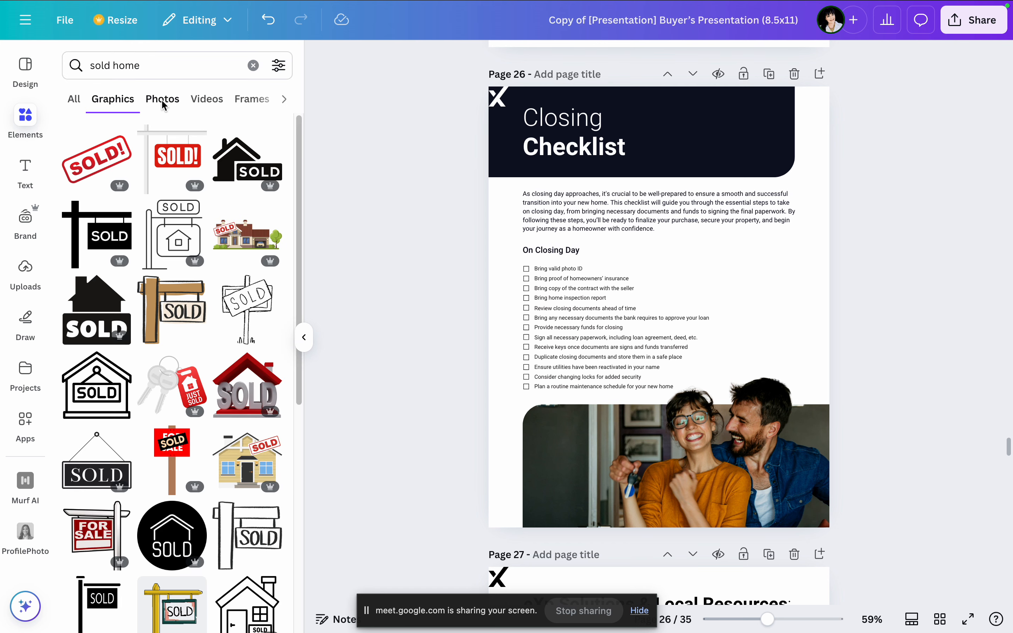
left_click(163, 99)
left_click(205, 100)
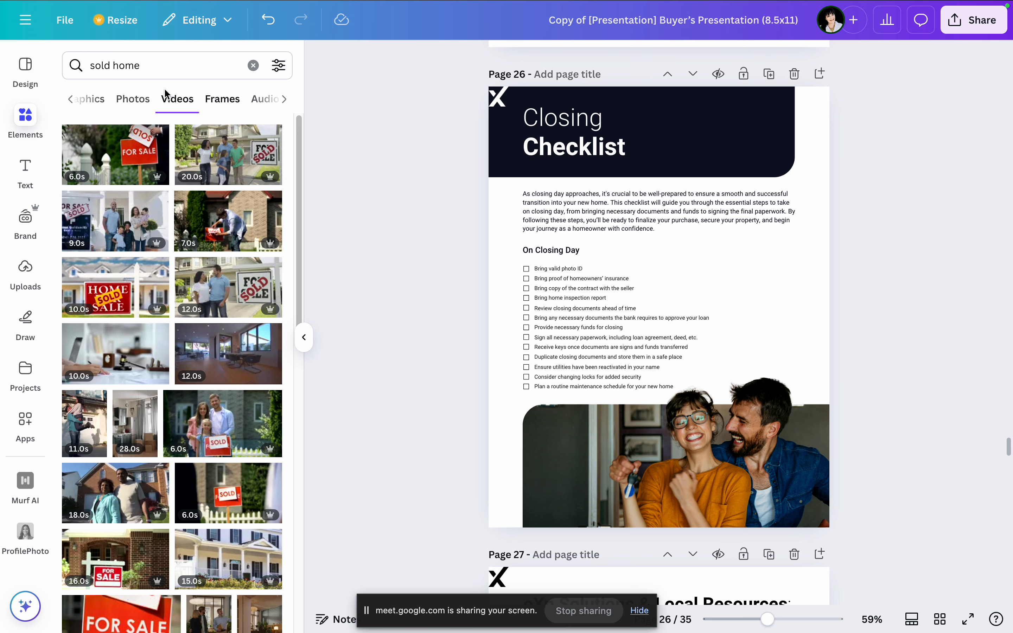
left_click(138, 100)
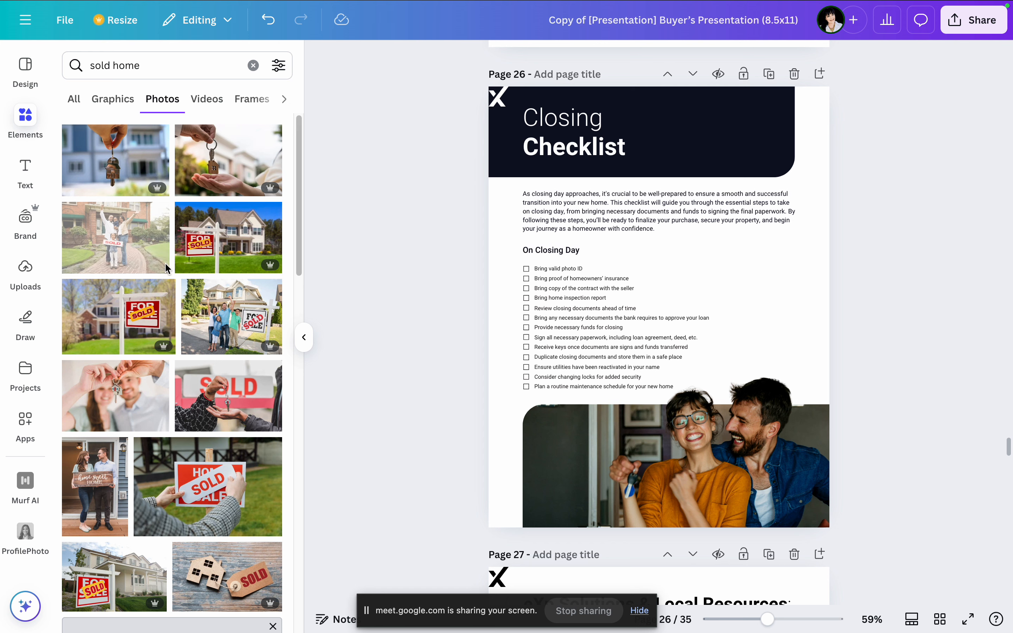
left_click_drag(167, 268, 670, 461)
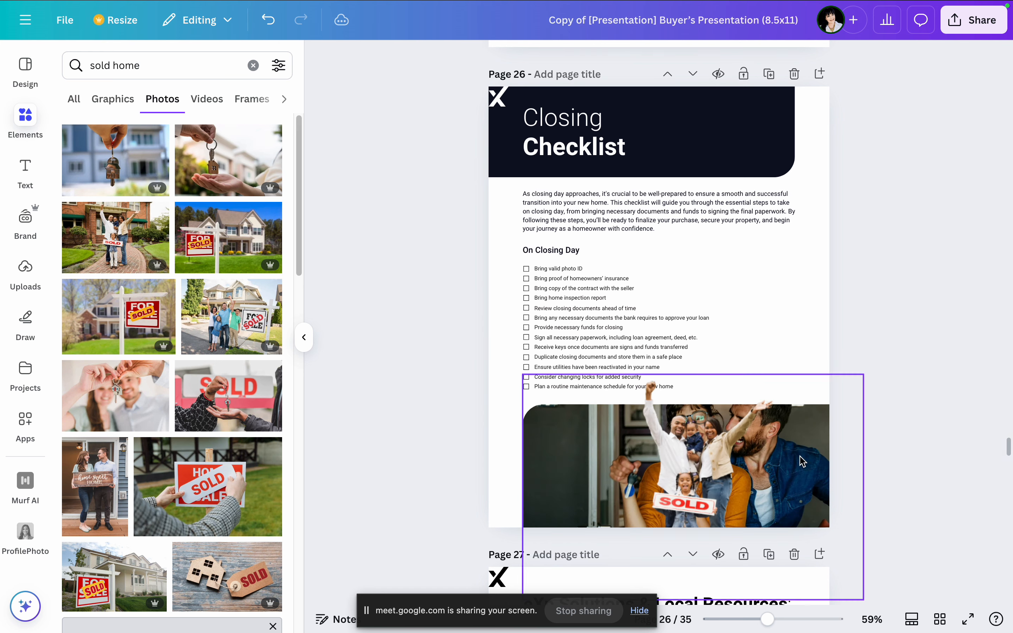
Step: Delete the framed room photo behind the family on the Closing Checklist page and reposition the family cutout in its place below the checklist
left_click_drag(677, 454, 747, 447)
left_click(558, 447)
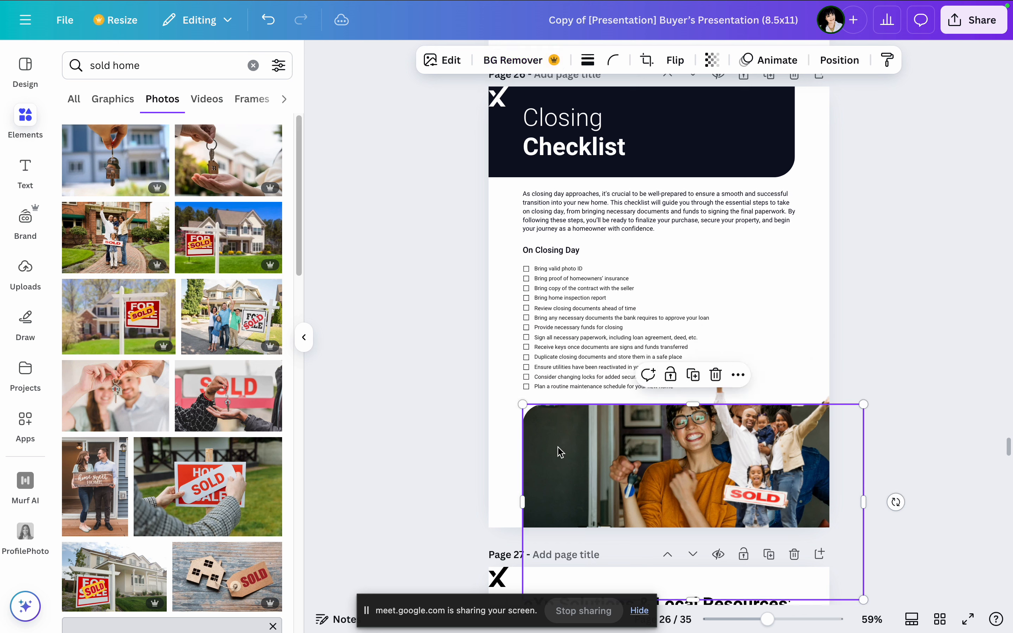
key("Delete")
left_click(678, 465)
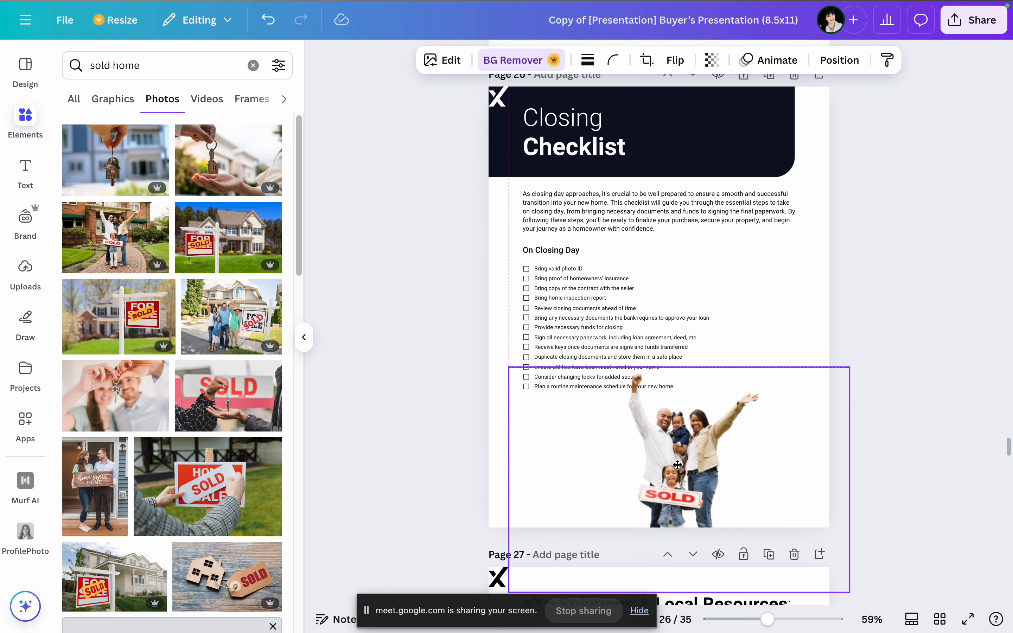
left_click_drag(677, 464, 703, 477)
left_click(905, 491)
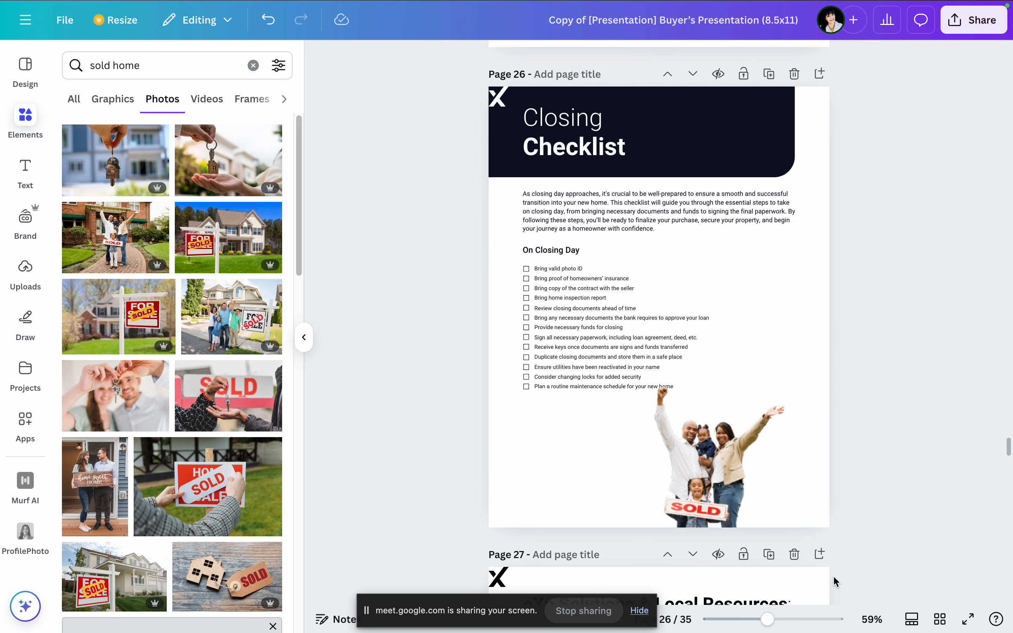
left_click(717, 462)
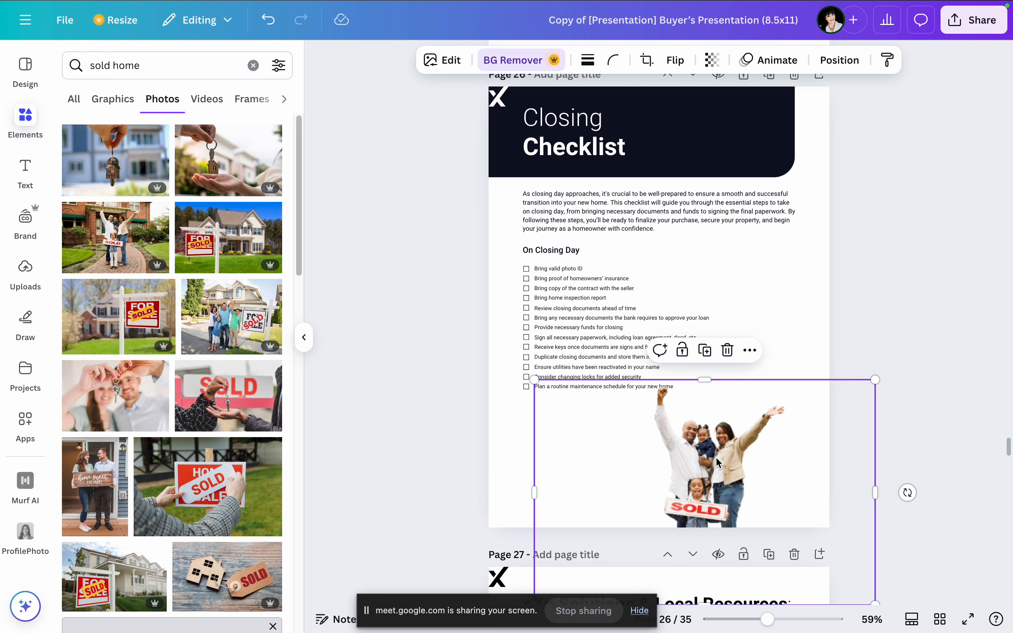
Step: Review the eXp Solutions & Local Resources, Local Resources, Utility Providers and Thank You pages
scroll(718, 462, "down", 7)
left_click(863, 352)
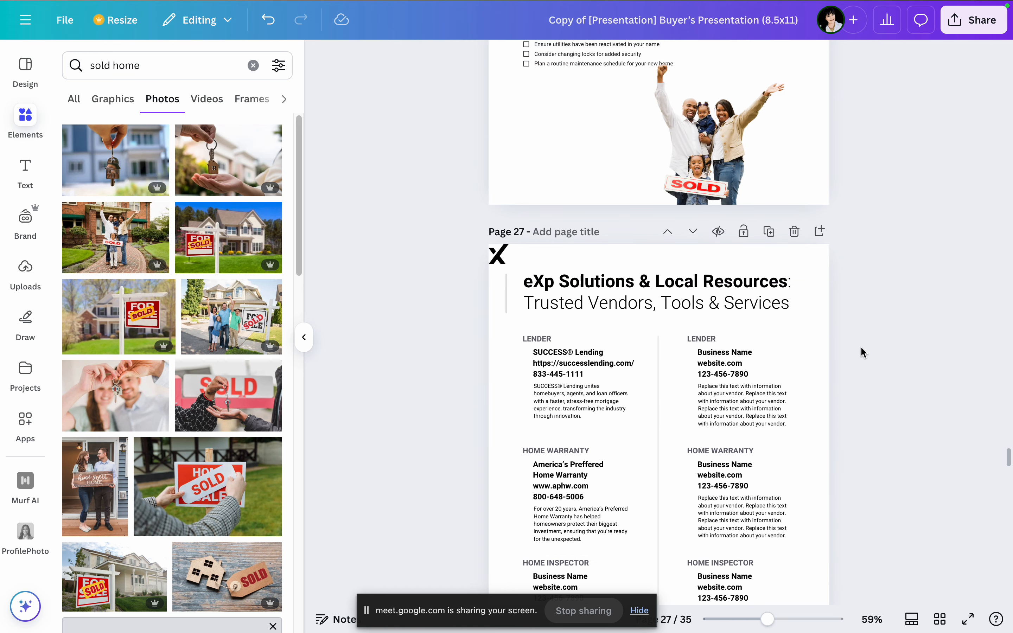
scroll(712, 352, "down", 1)
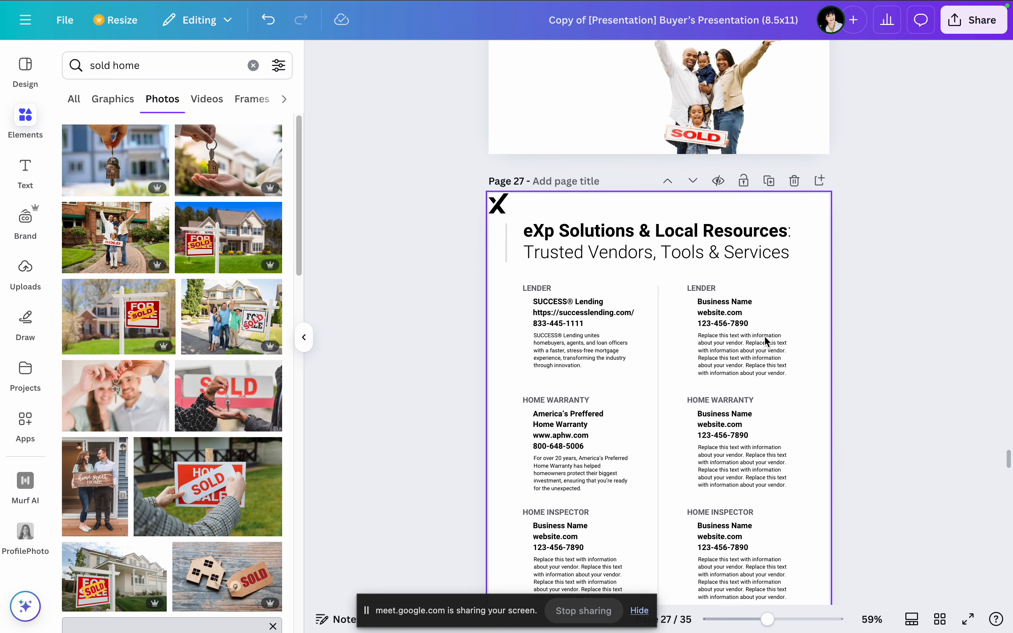
scroll(820, 326, "down", 5)
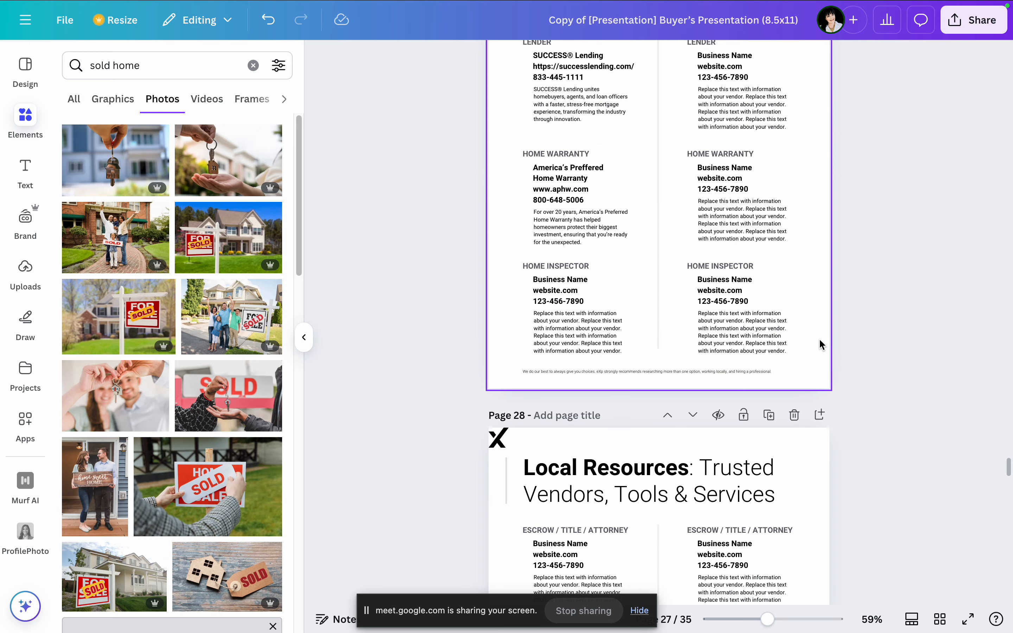
scroll(820, 344, "down", 20)
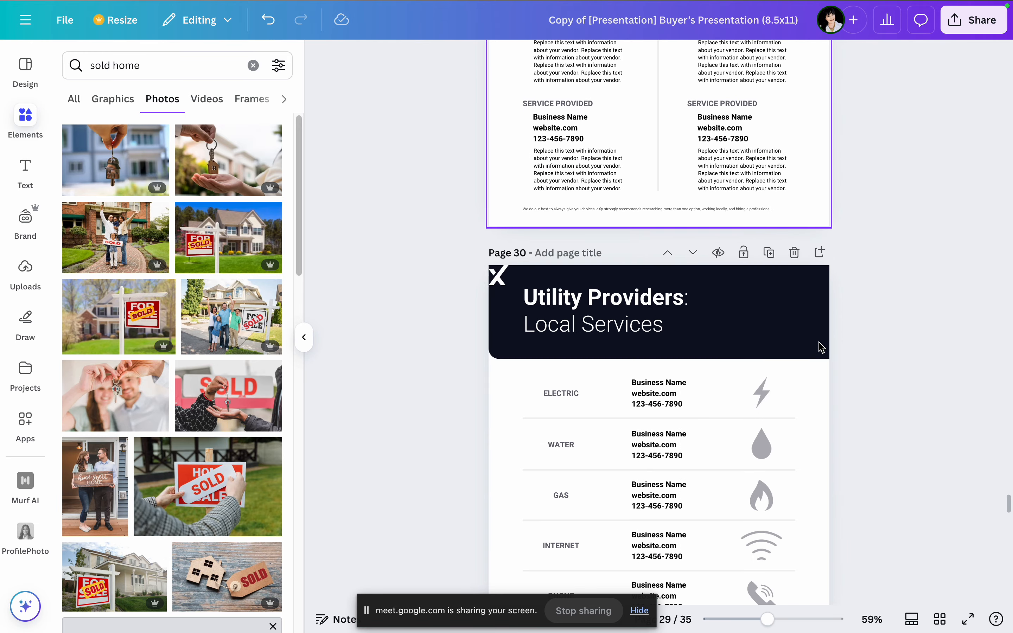
scroll(819, 330, "up", 7)
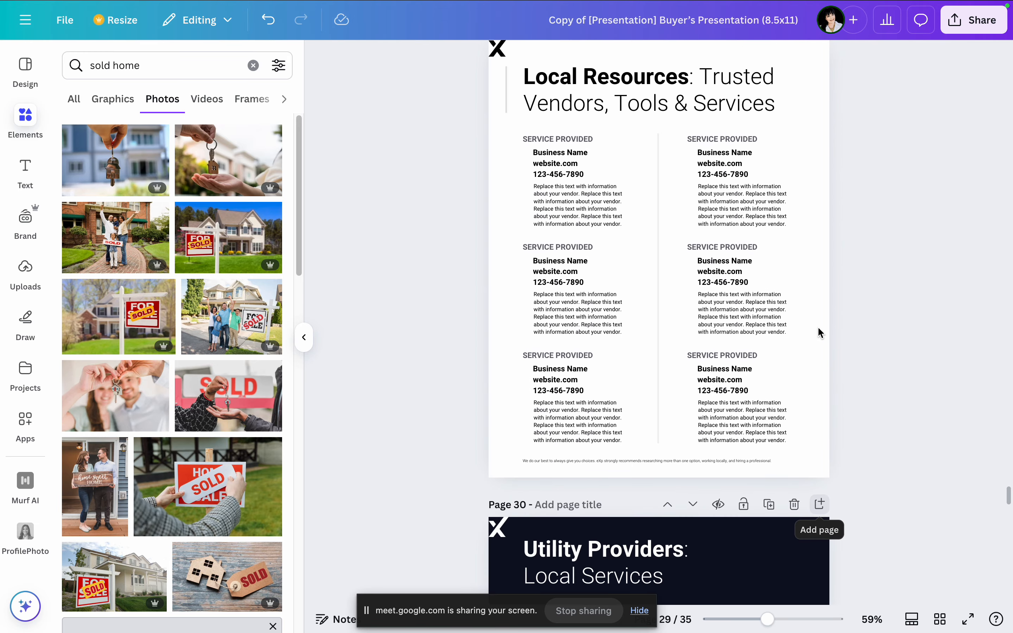
scroll(820, 332, "up", 10)
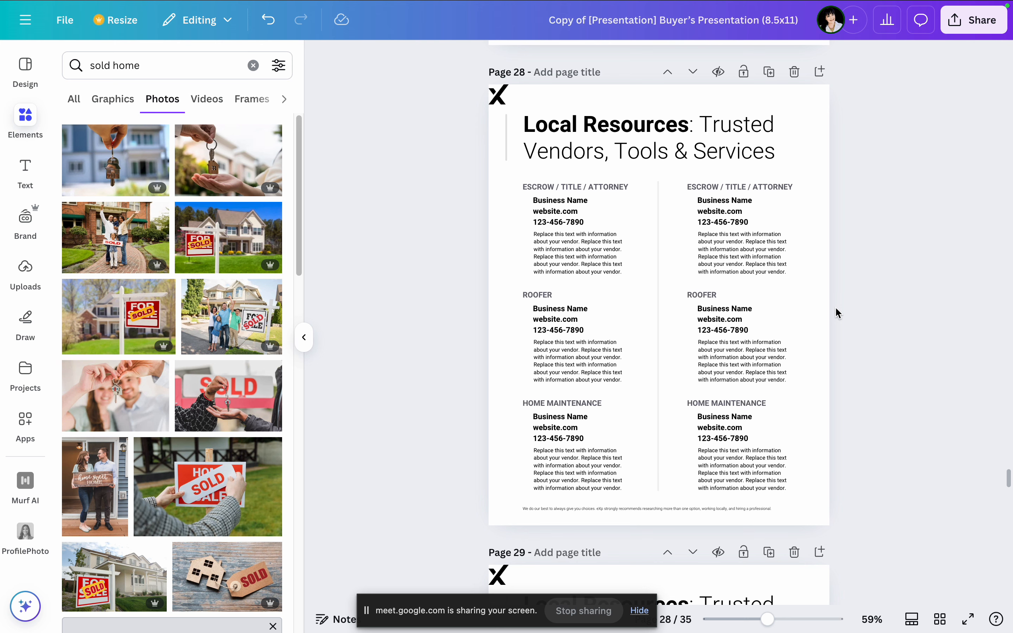
scroll(850, 298, "down", 10)
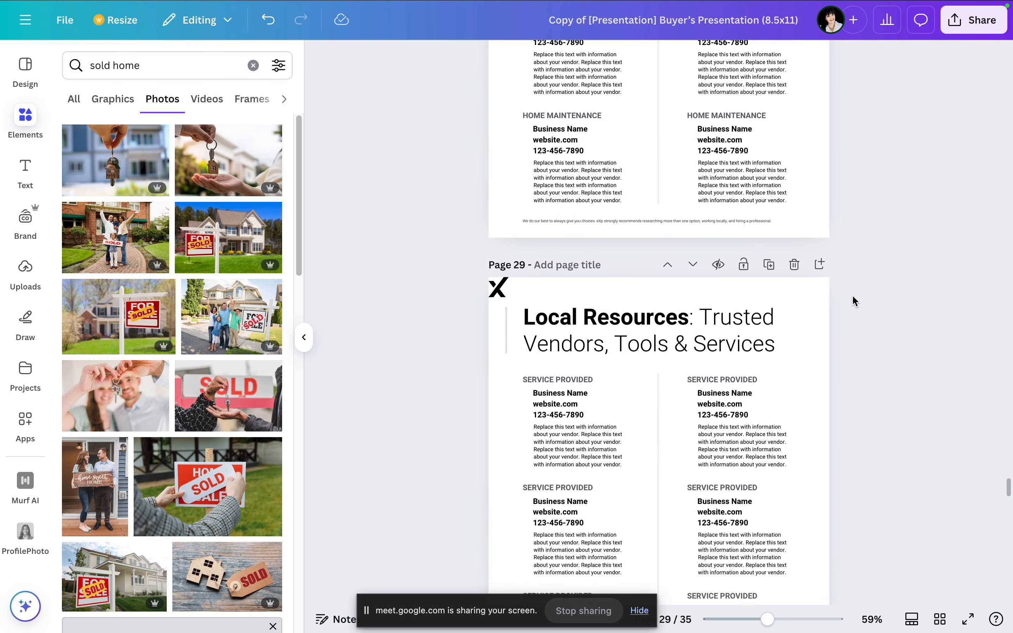
scroll(854, 301, "down", 10)
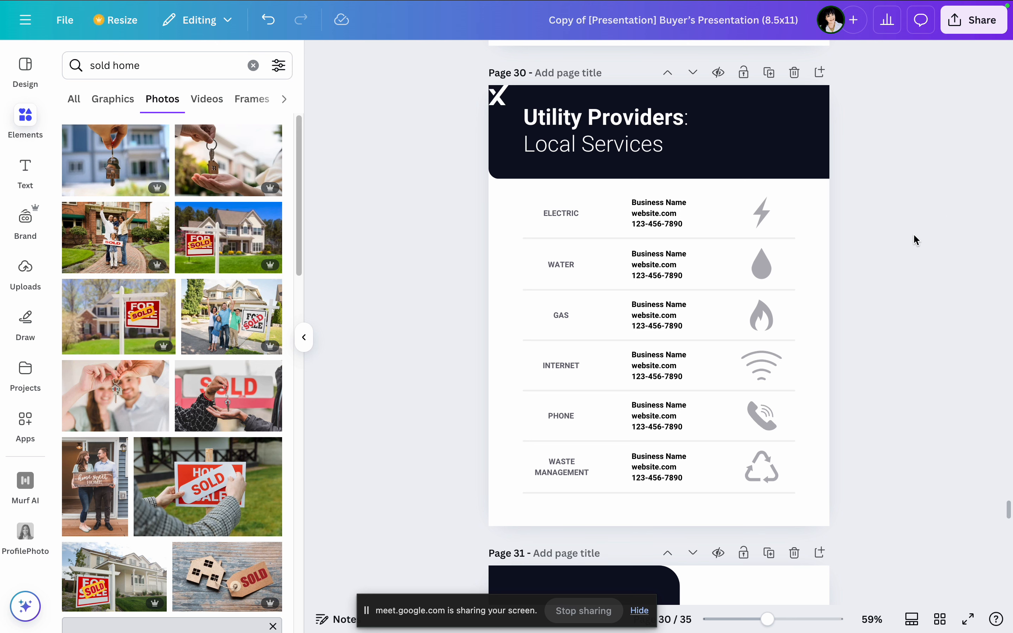
scroll(866, 368, "down", 7)
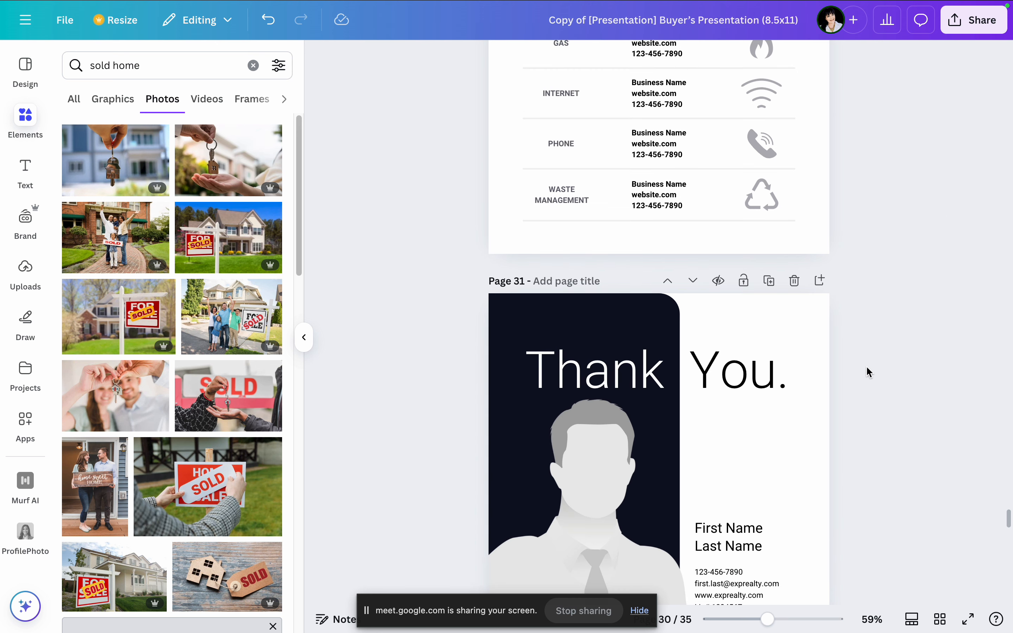
scroll(867, 368, "down", 4)
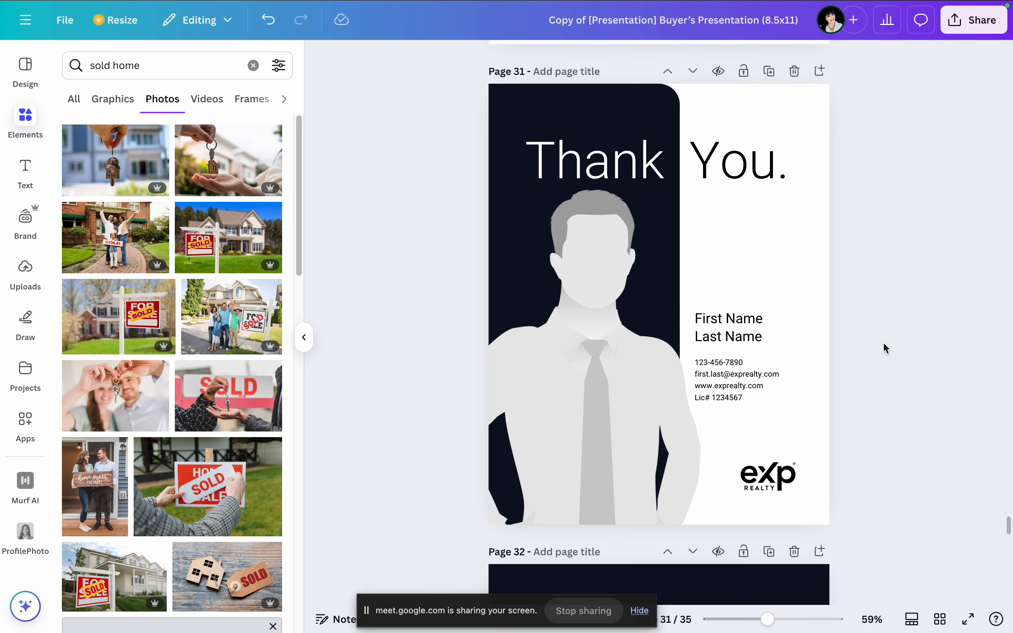
Step: Replace the placeholder silhouette on the Thank You page with the uploaded portrait of the woman in the dark jacket
left_click(25, 273)
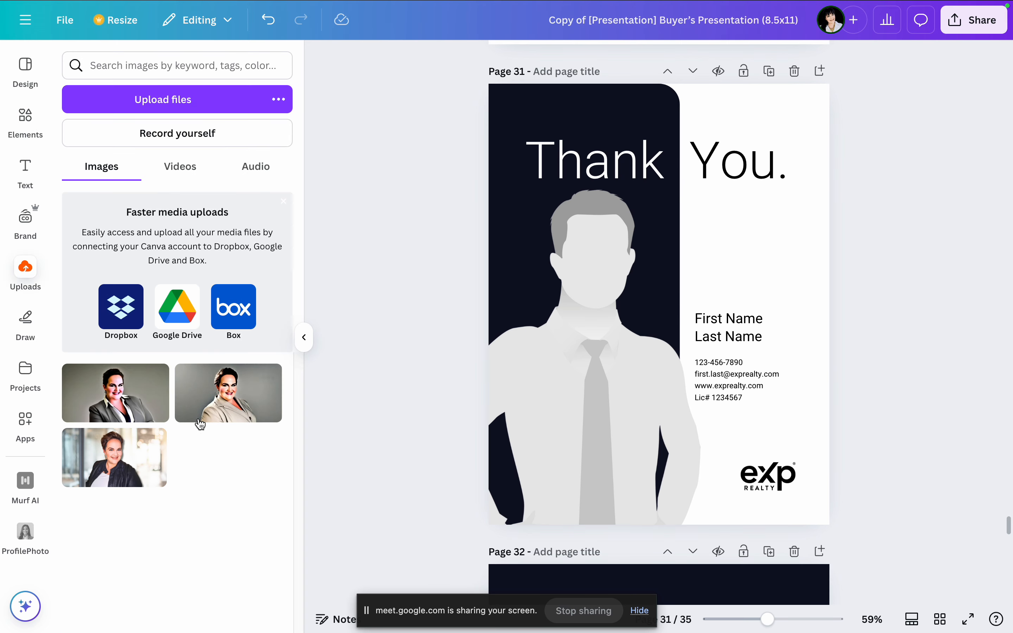
left_click_drag(113, 457, 623, 422)
left_click(907, 236)
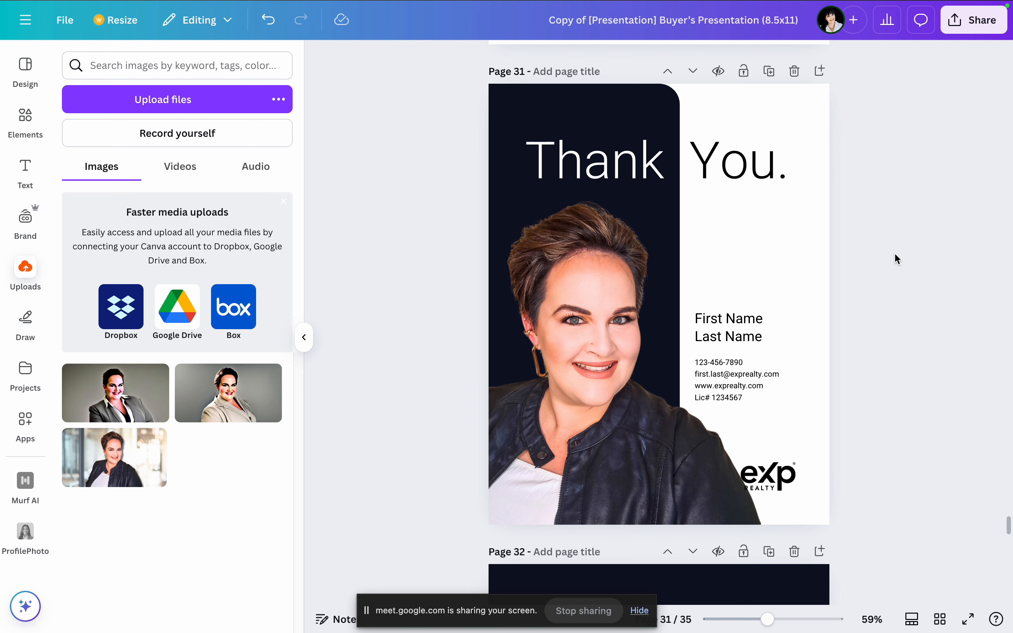
Step: Rename the design with the agent's first name in the possessive followed by "buyer presentation"
mouse_move(0, 1)
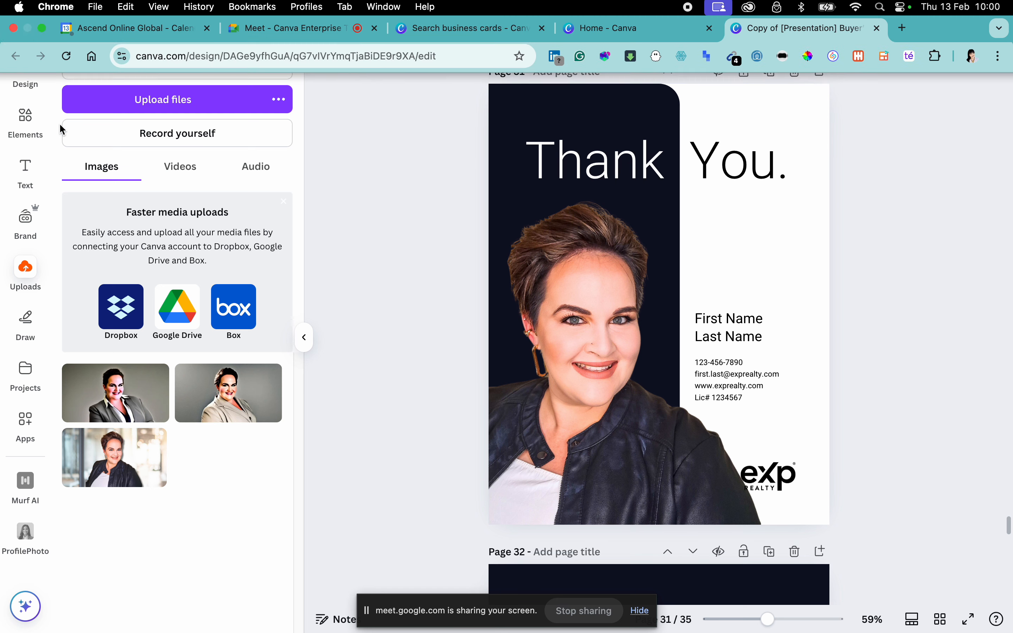
left_click(626, 13)
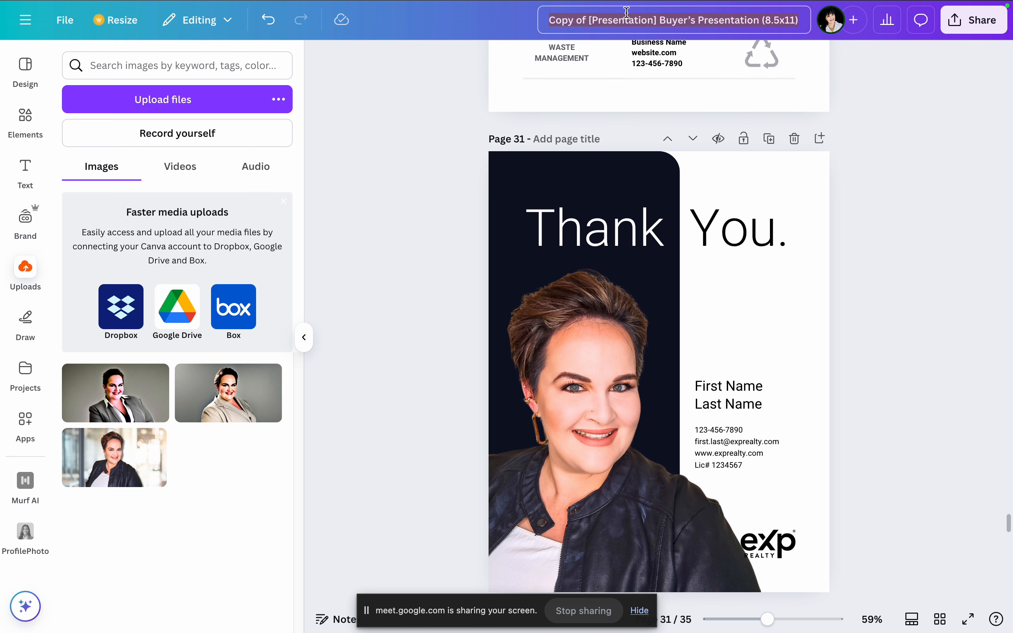
type("Eide")
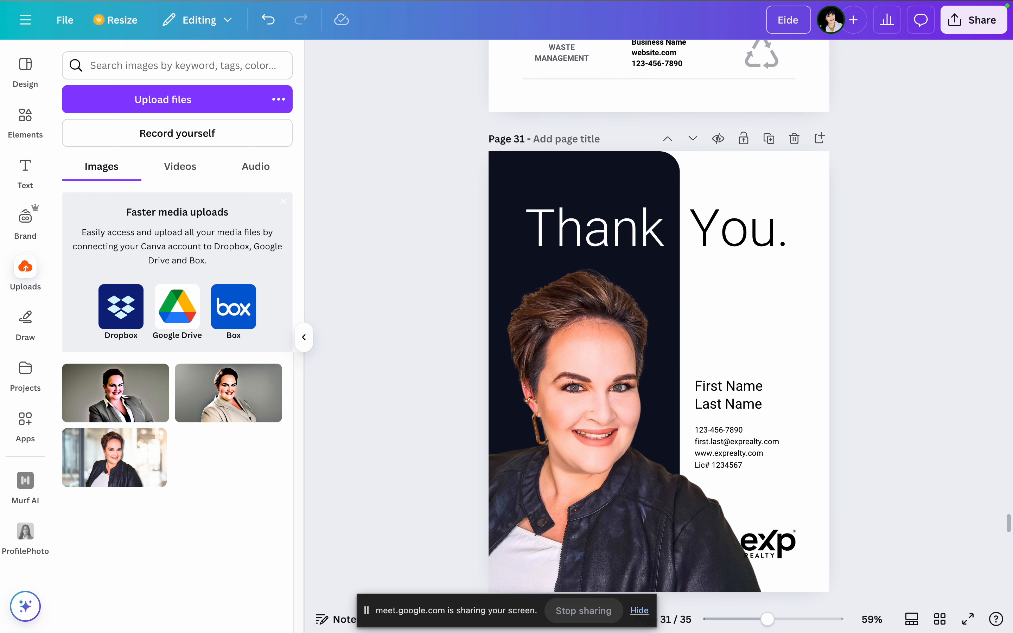
type("'s buyer prese")
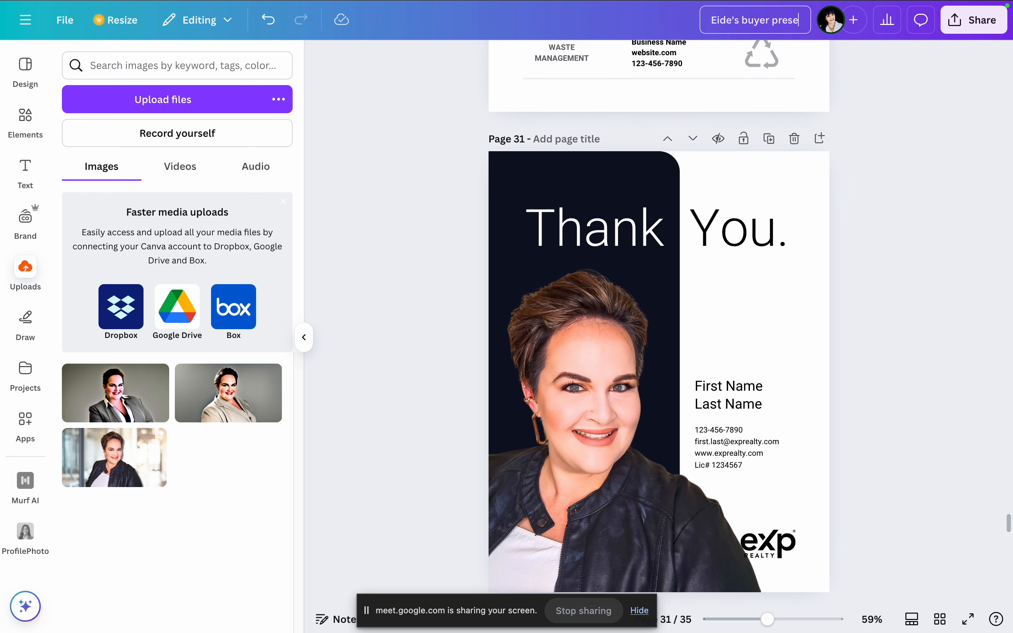
type("ntation")
left_click(873, 153)
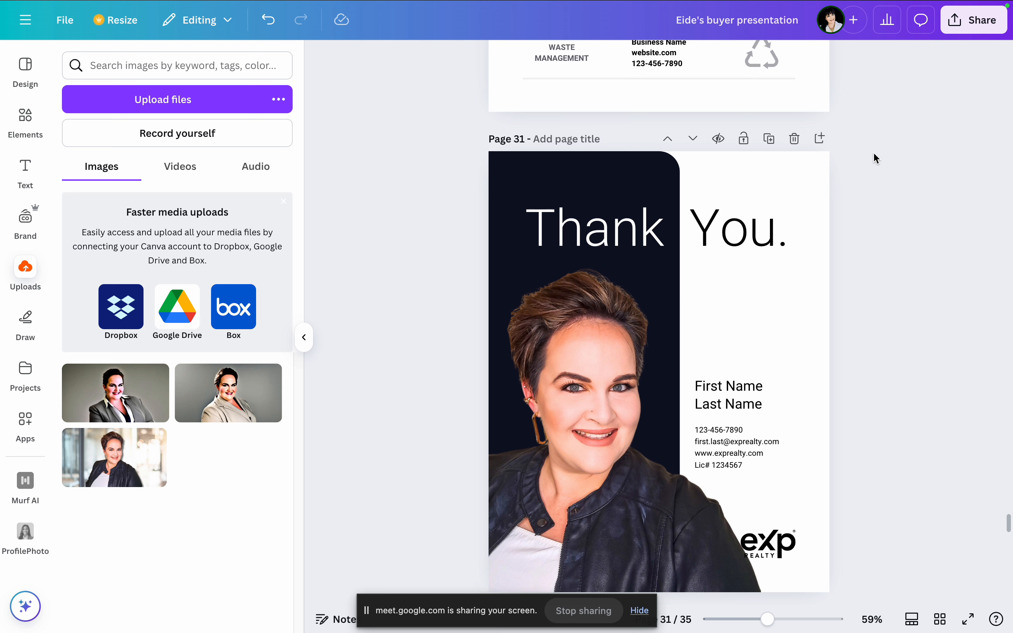
Step: Open the design's sharing options and examine who has access and which download settings are offered
left_click(979, 28)
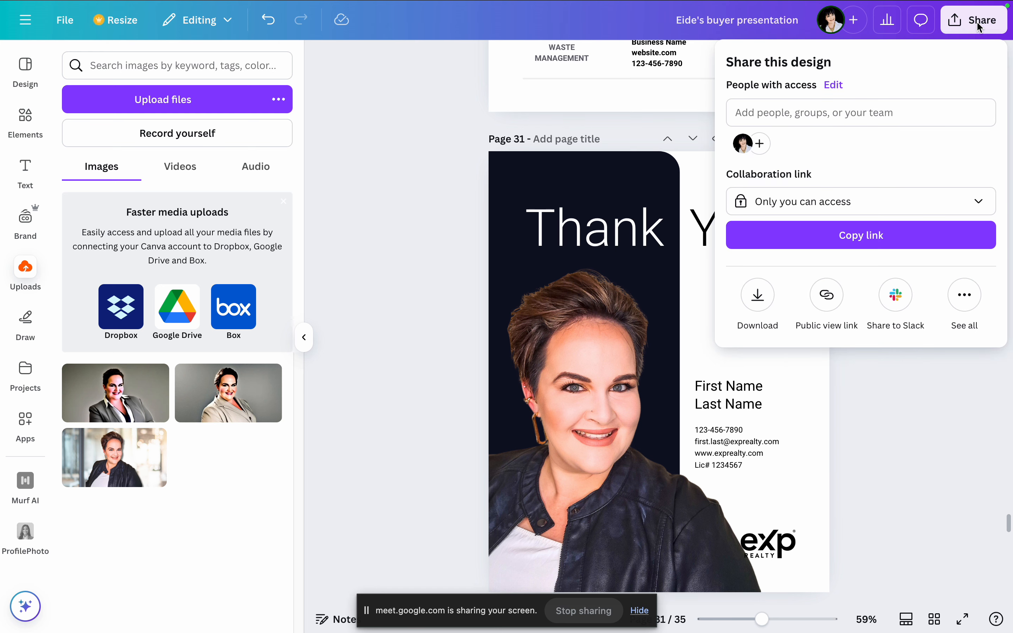
left_click(918, 112)
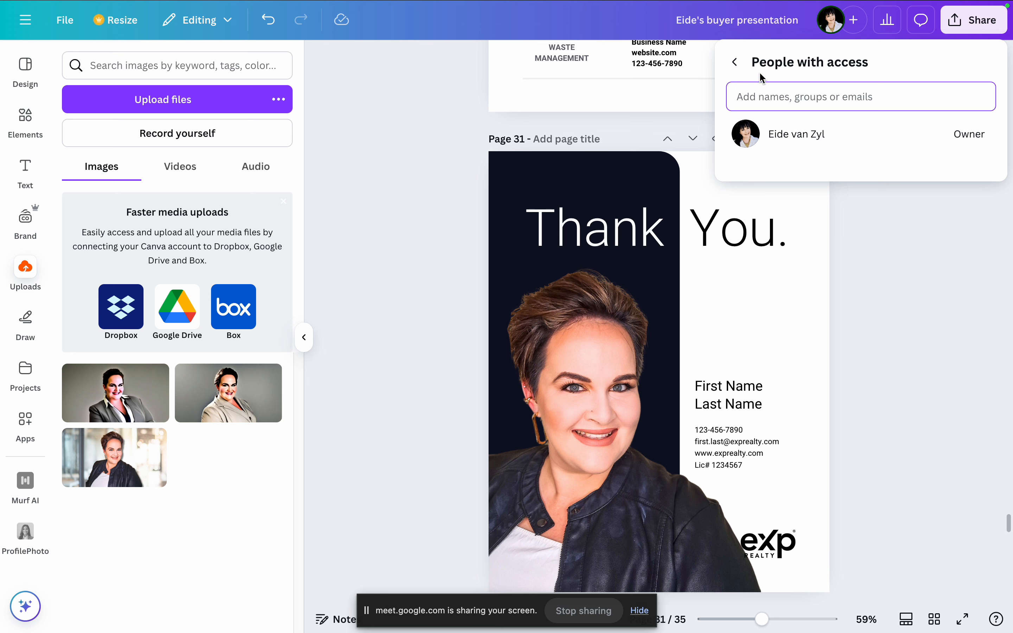
left_click(736, 62)
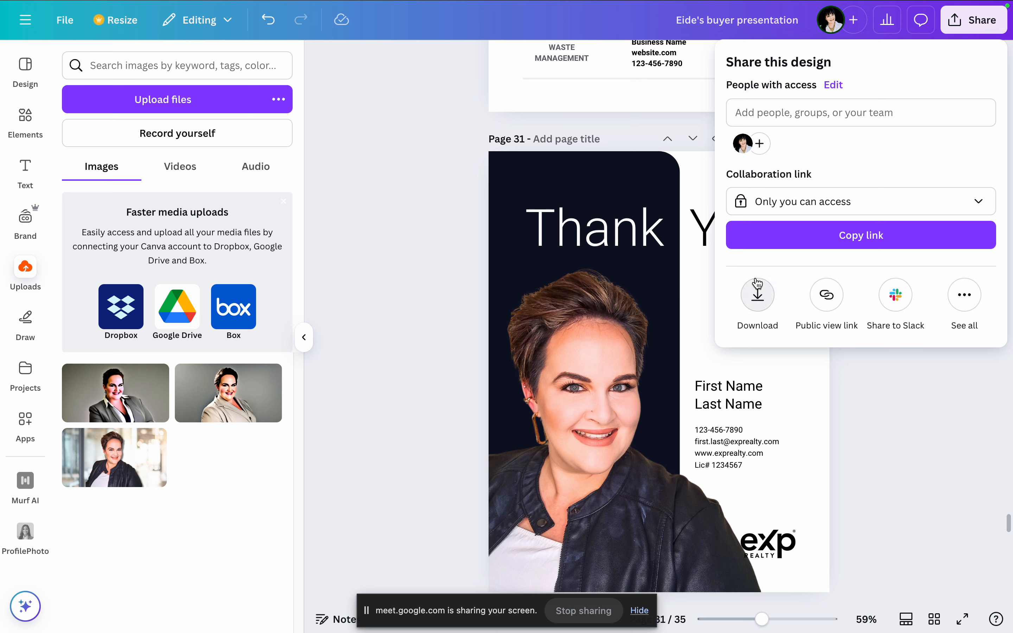
left_click(758, 303)
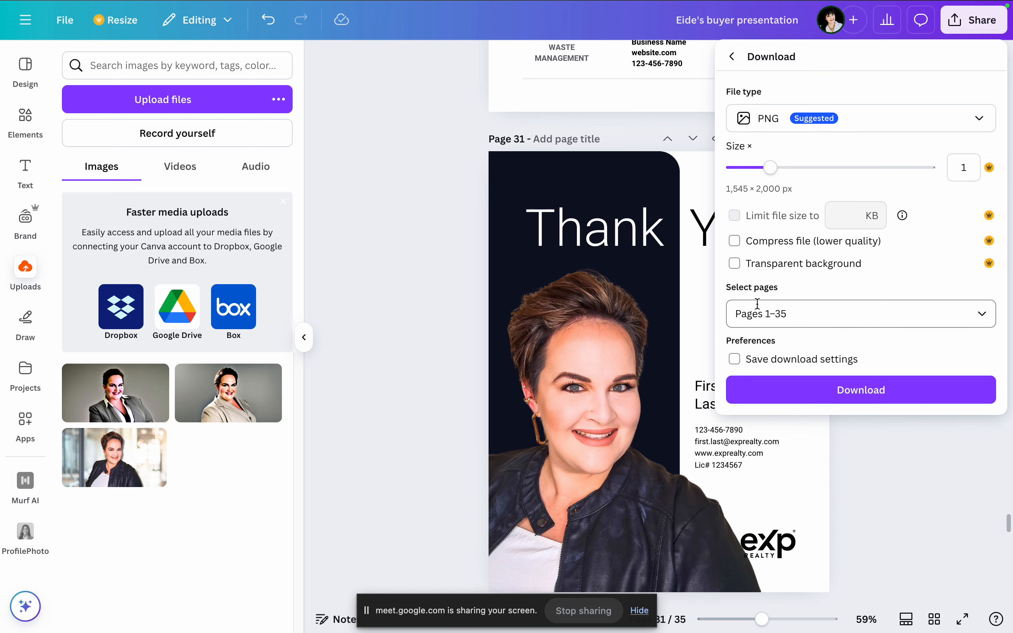
left_click(734, 58)
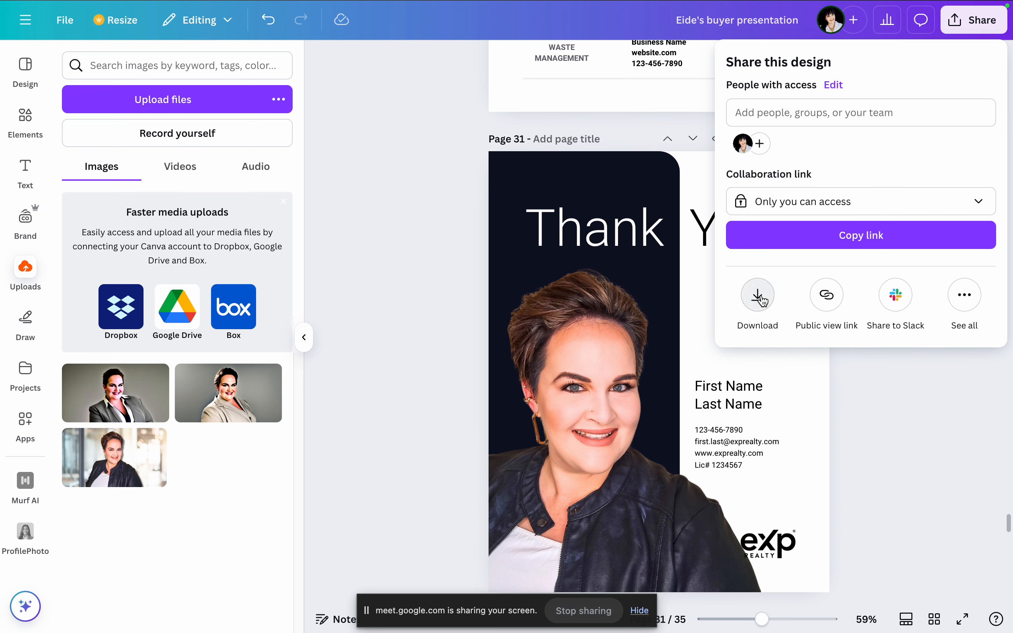
Step: Reopen the download settings, choose PNG as the file type and try toggling the Transparent background option
left_click(761, 297)
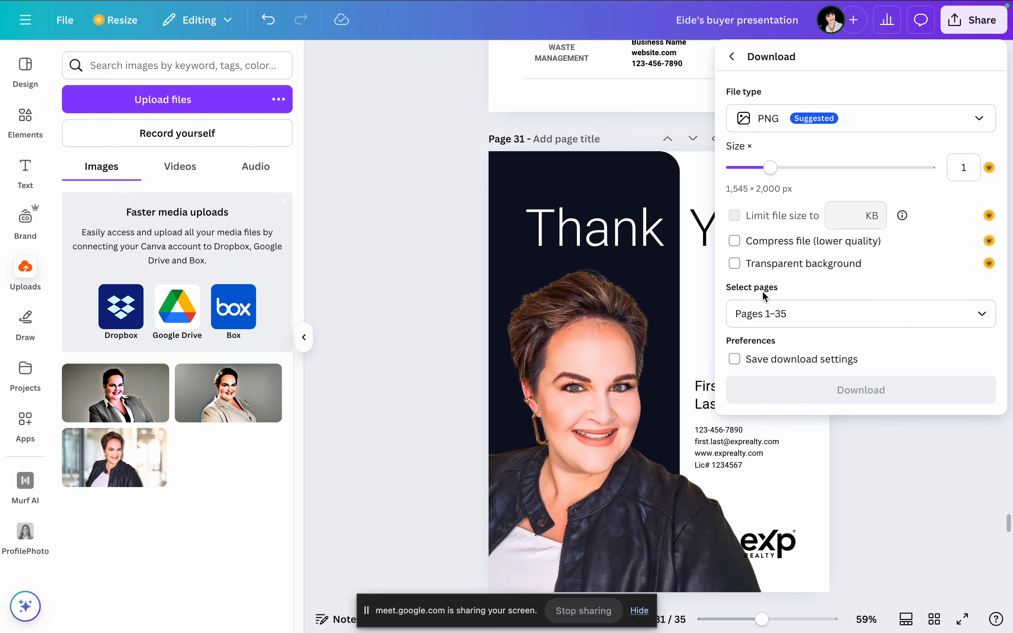
left_click(946, 119)
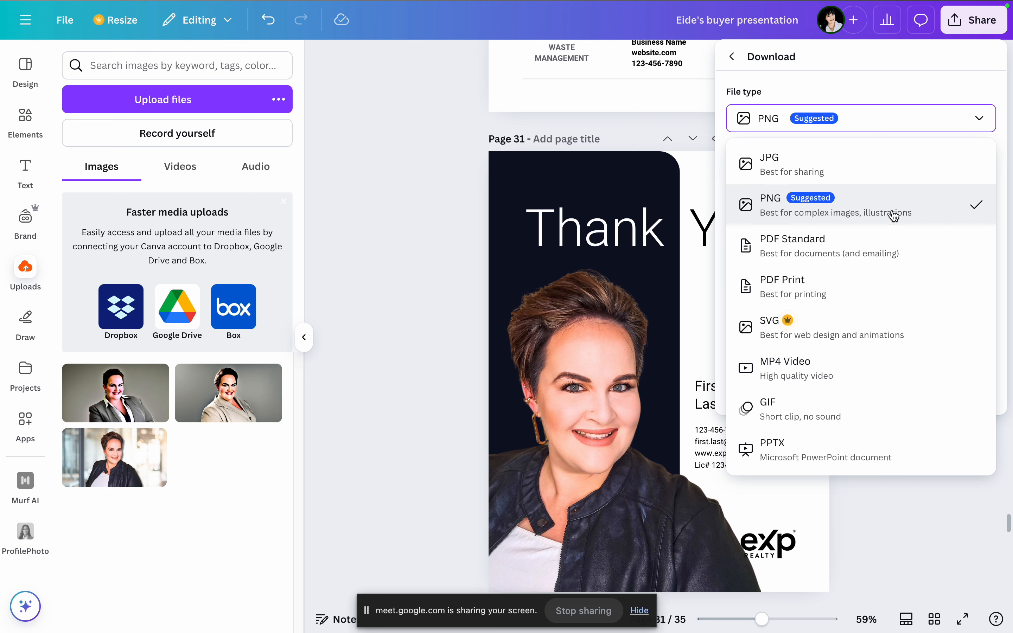
left_click(859, 199)
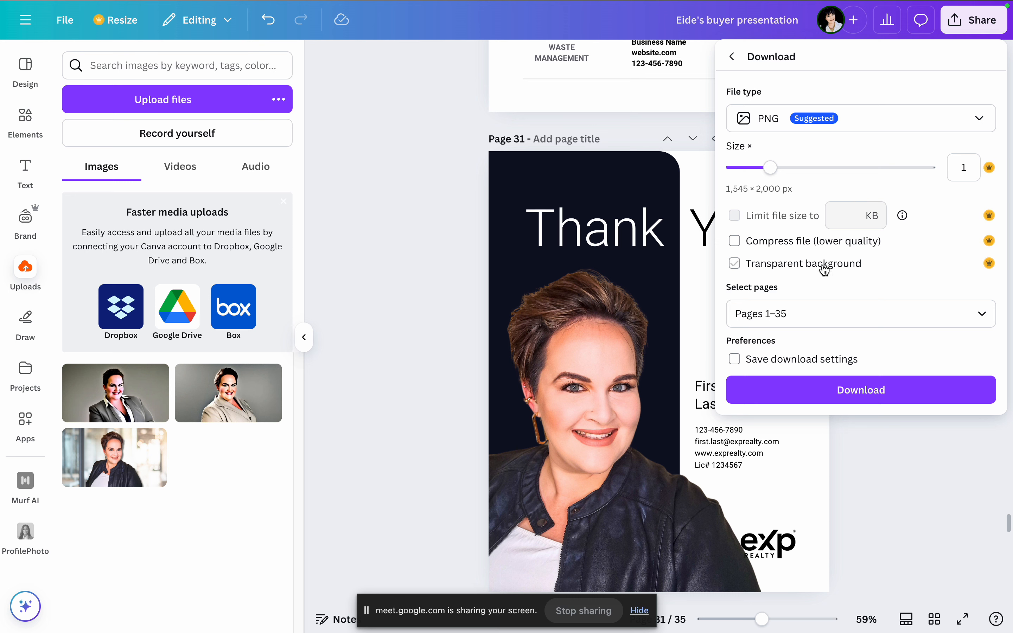
left_click(755, 267)
left_click(736, 266)
left_click(736, 264)
Step: Set the download file type to PPTX
left_click(861, 121)
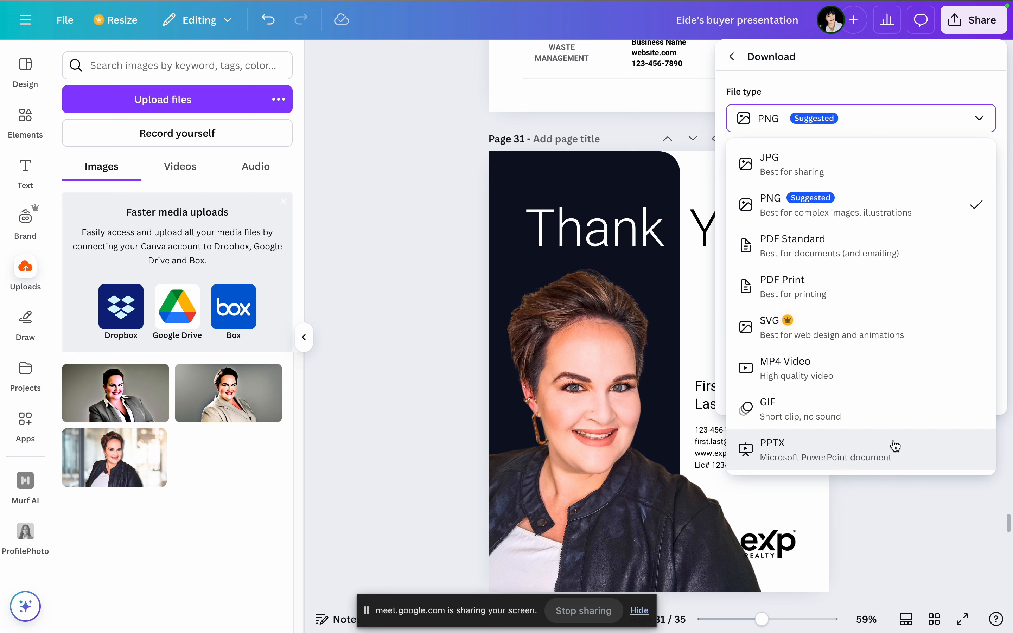
left_click(887, 450)
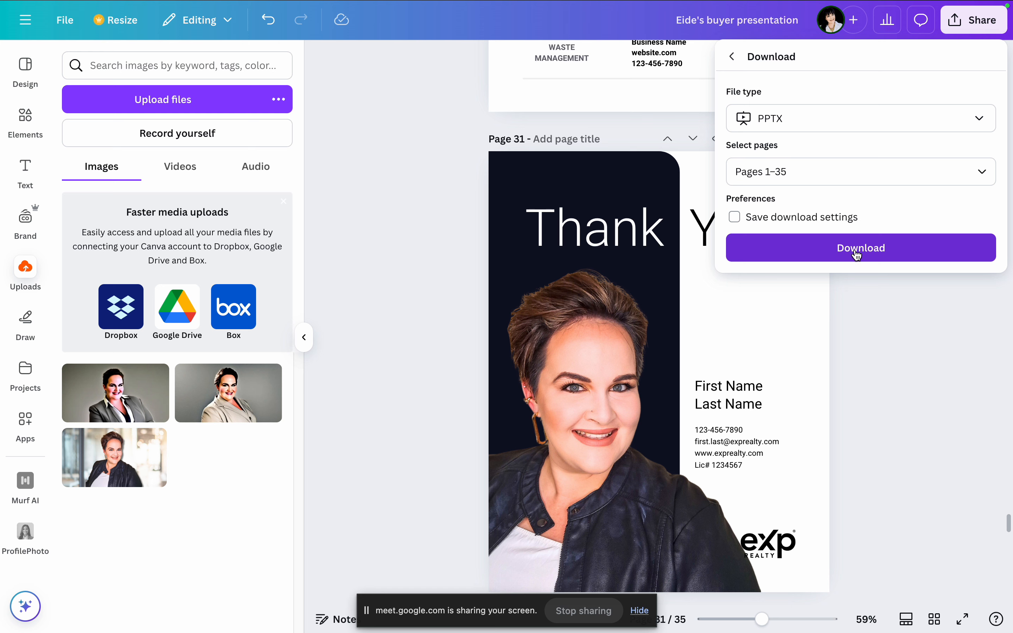
Step: Leave the download settings and examine all the ways to share, save and publish the design, including social, messaging and flipbook options
left_click(734, 61)
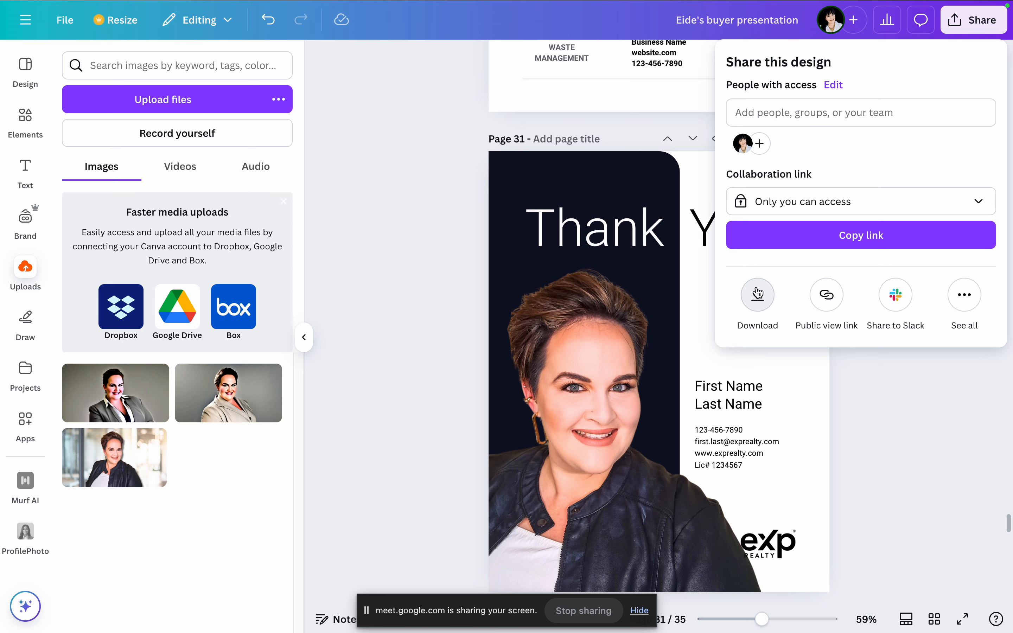
left_click(967, 303)
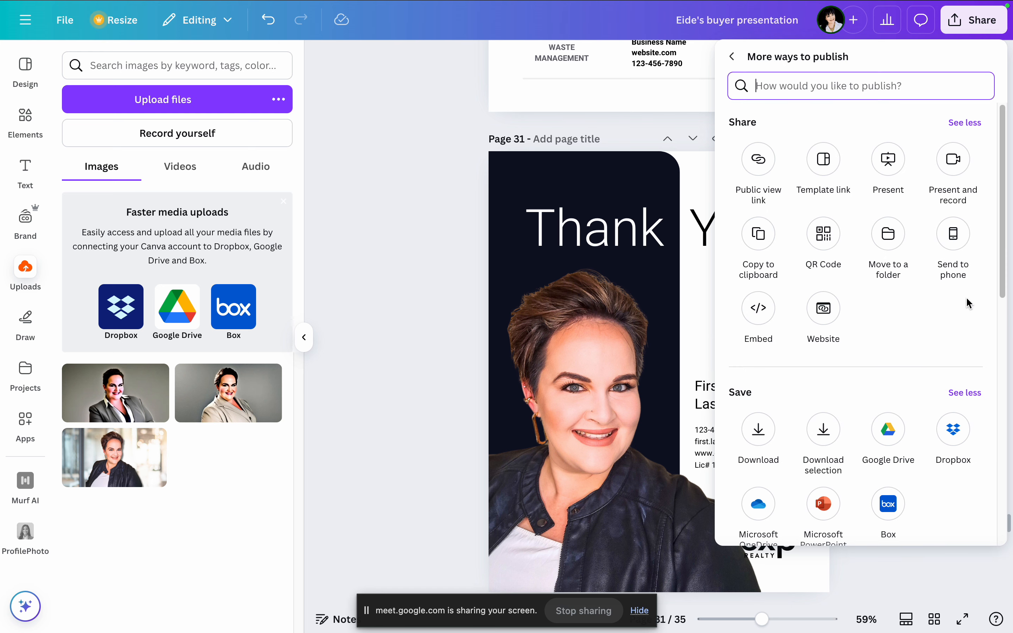
left_click(735, 57)
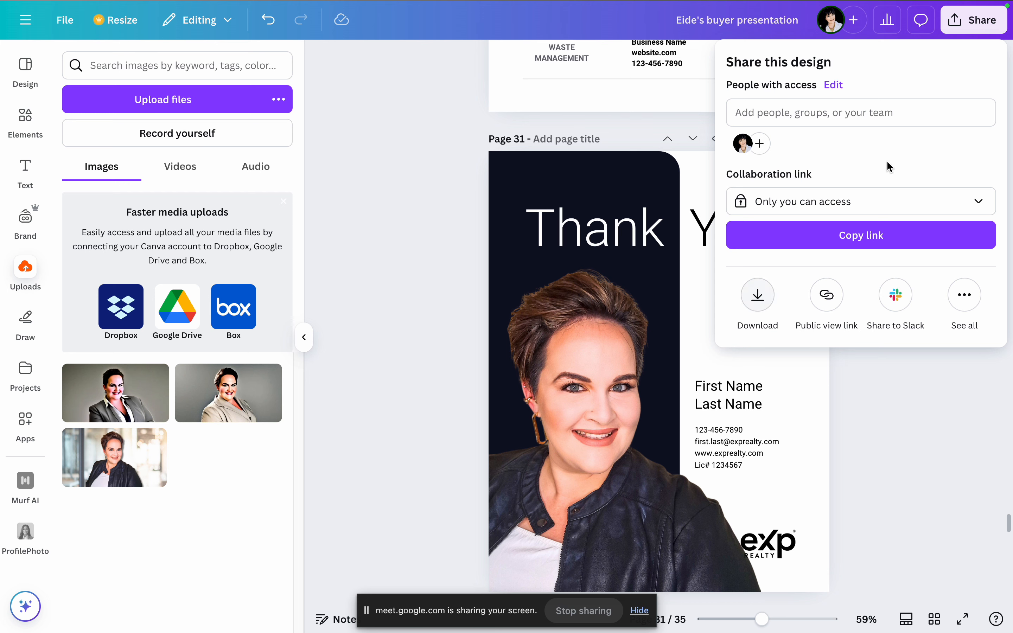
left_click(963, 293)
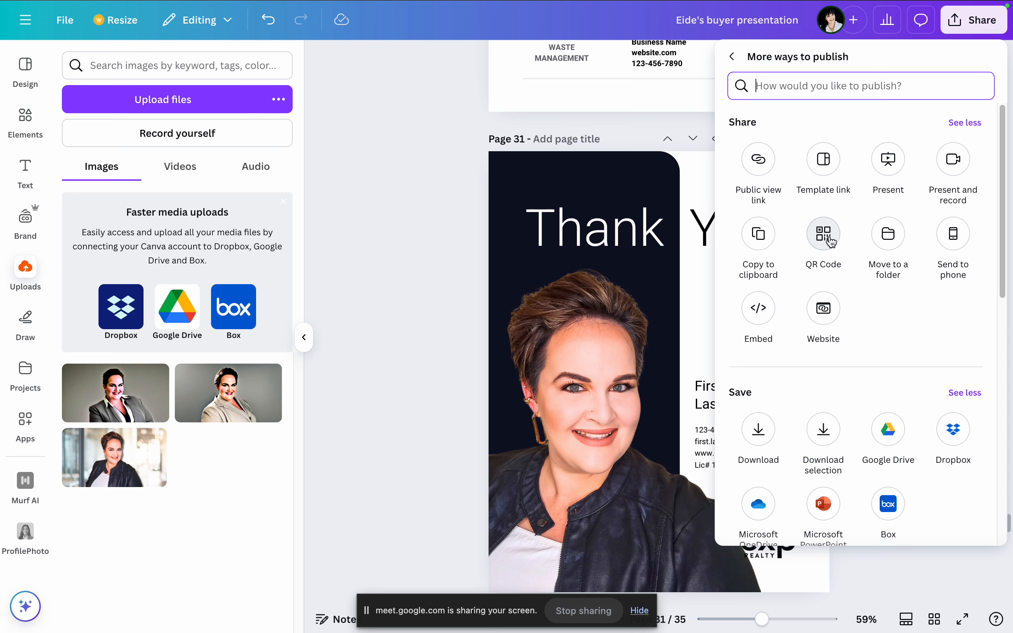
scroll(917, 211, "down", 2)
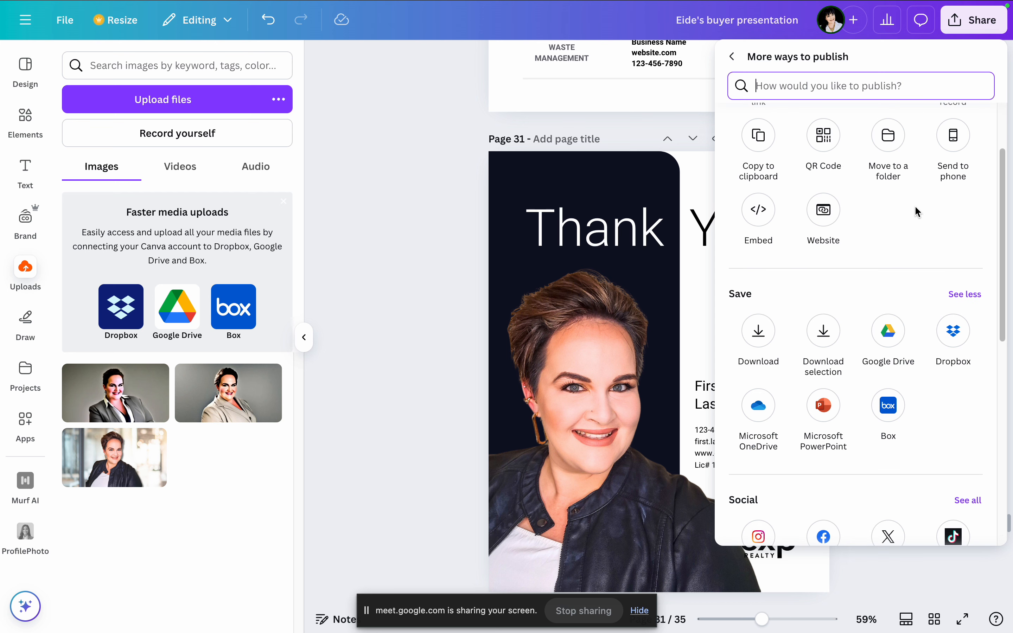
scroll(917, 213, "down", 1)
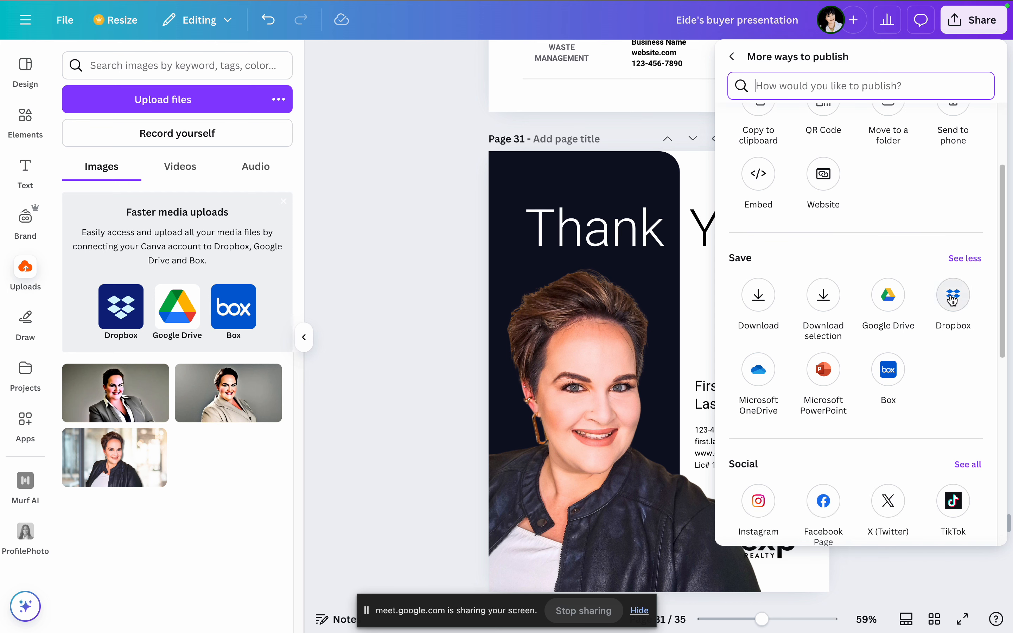
scroll(953, 299, "down", 5)
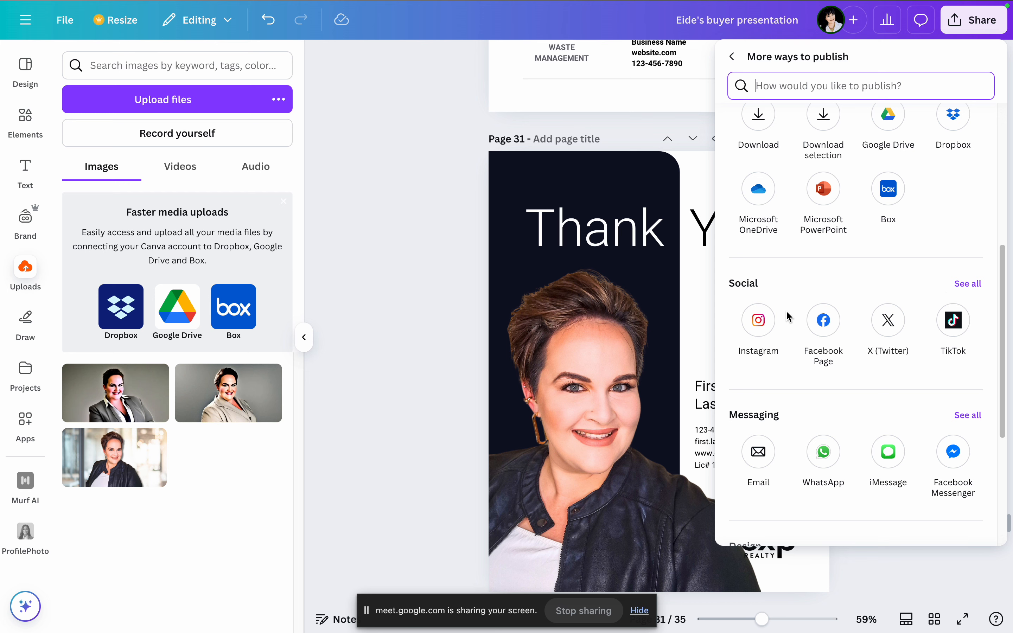
scroll(945, 312, "down", 3)
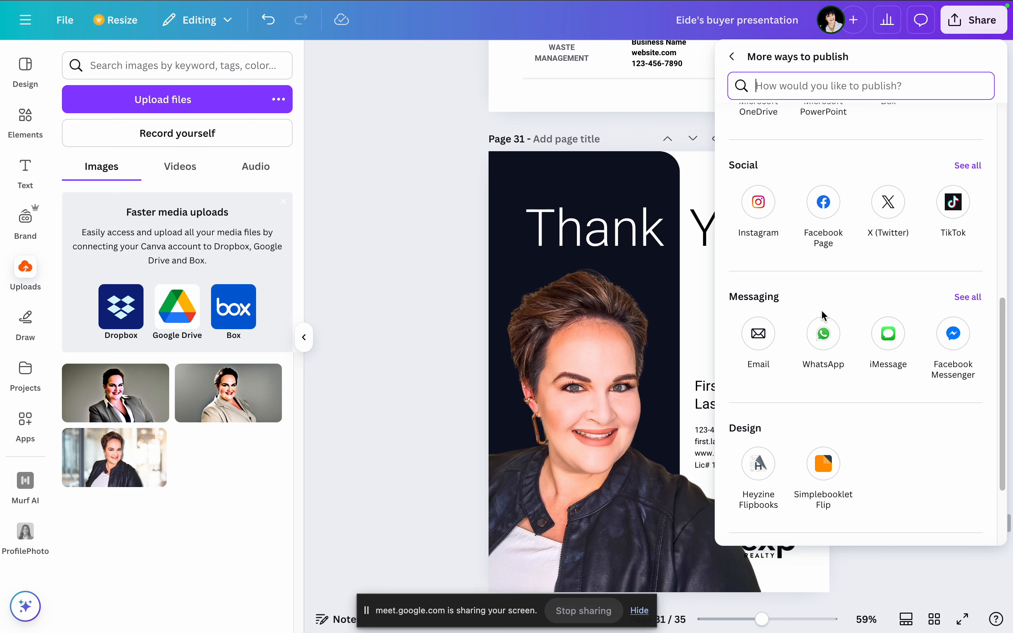
scroll(823, 316, "down", 3)
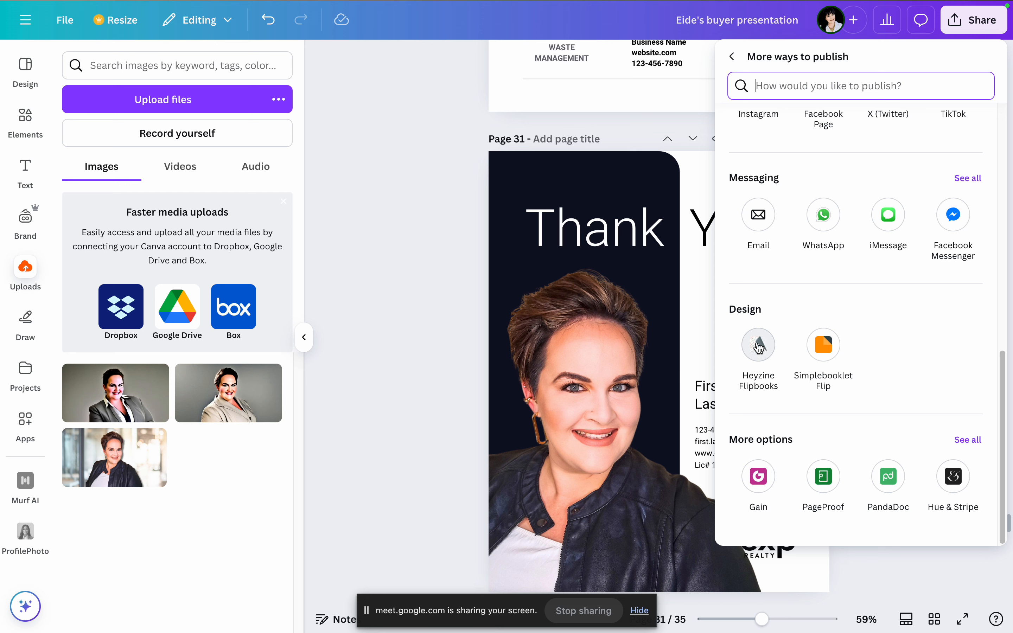
Step: Publish pages 1–10 of the design as an online flipbook with Heyzine Flipbooks and dismiss the welcome message
left_click(760, 347)
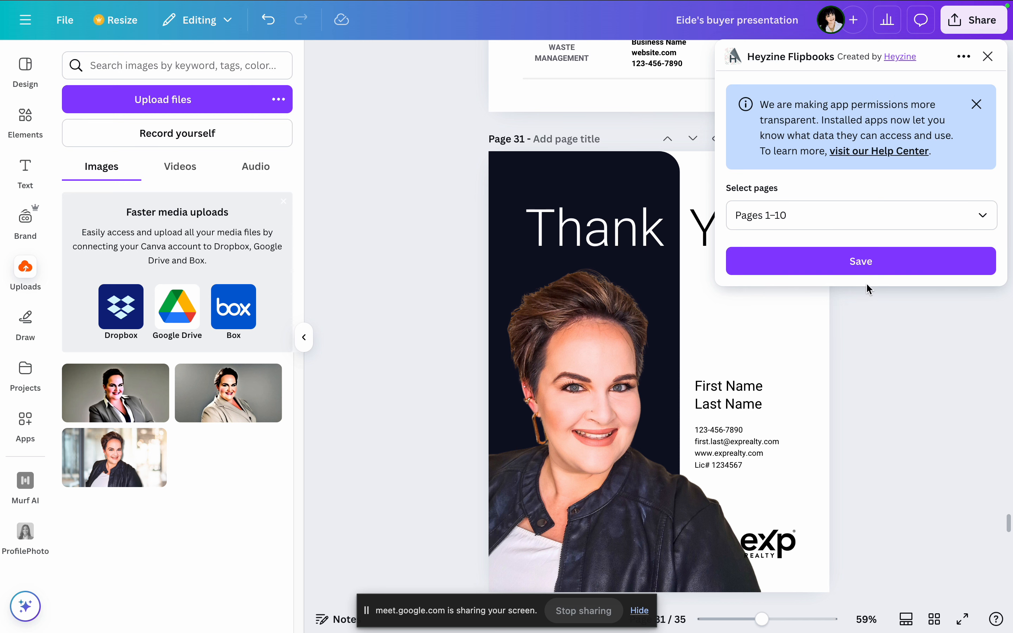
left_click(982, 215)
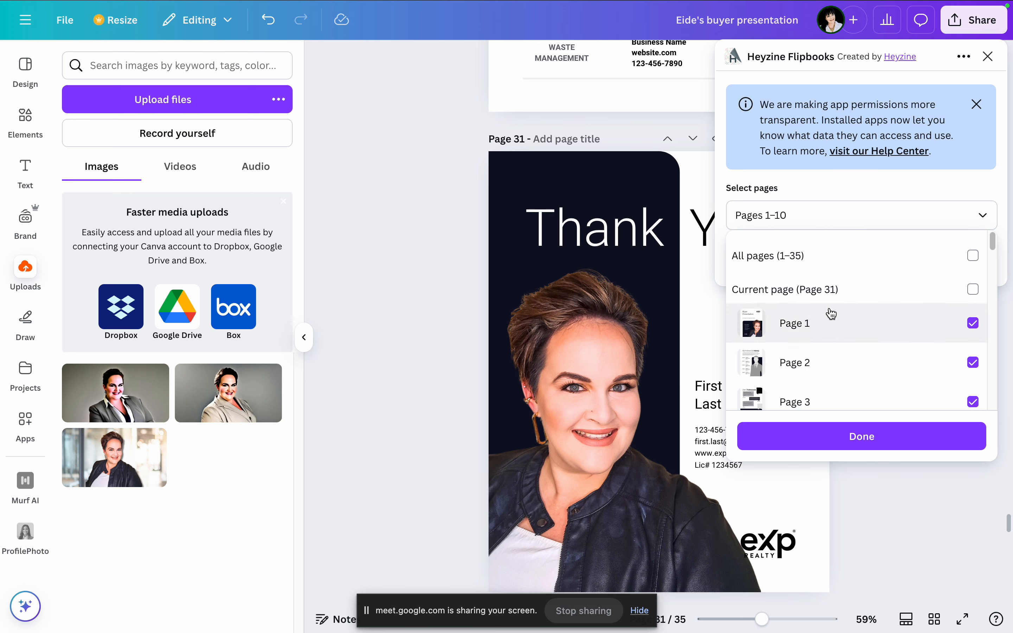
left_click(863, 436)
left_click(851, 257)
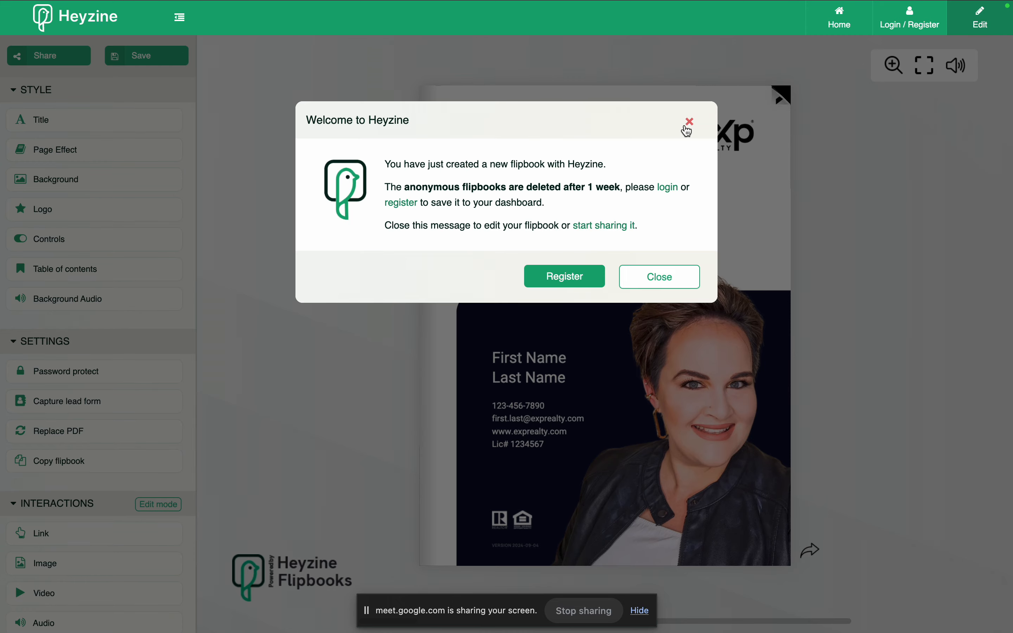
left_click(688, 125)
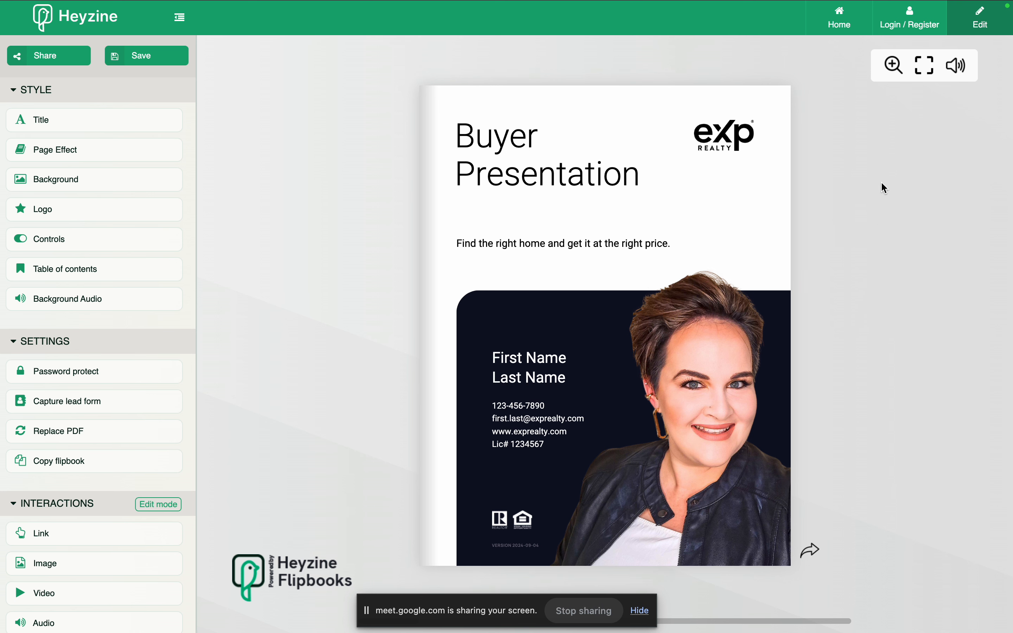
Step: Page through the flipbook forwards and back, and examine its style, settings and interaction options
left_click(788, 542)
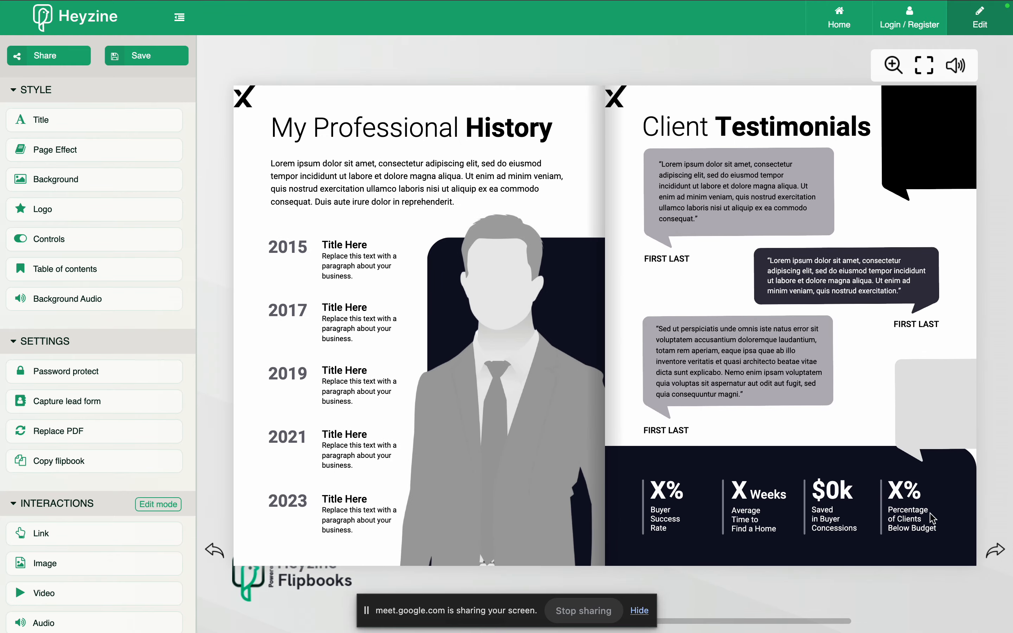
left_click_drag(883, 519, 330, 515)
left_click_drag(888, 538, 272, 519)
left_click_drag(942, 524, 250, 532)
left_click_drag(936, 523, 285, 517)
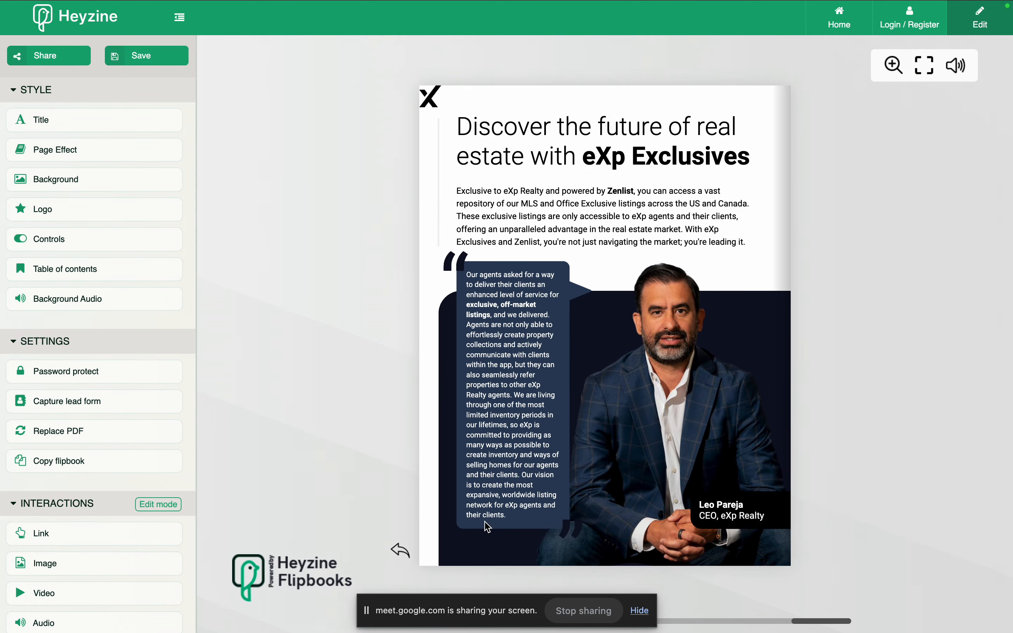
left_click(425, 557)
left_click(237, 543)
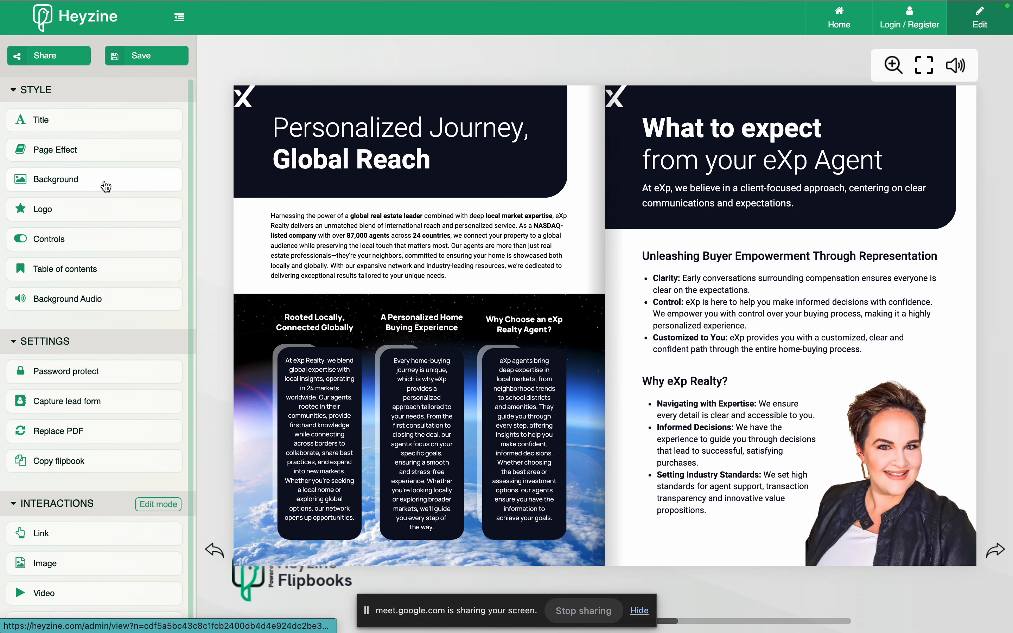
scroll(143, 326, "down", 1)
scroll(143, 326, "down", 1)
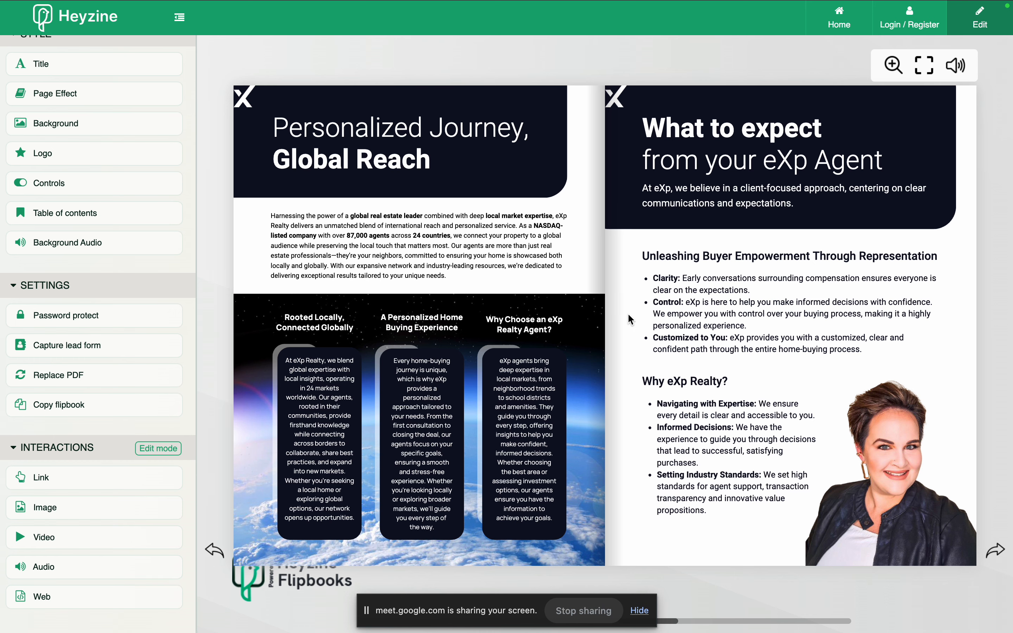
Step: Return to the Canva home page, search for "sold" and preview the Sweet Heart Carousel Static Graphics brand template
mouse_move(505, 2)
left_click(735, 32)
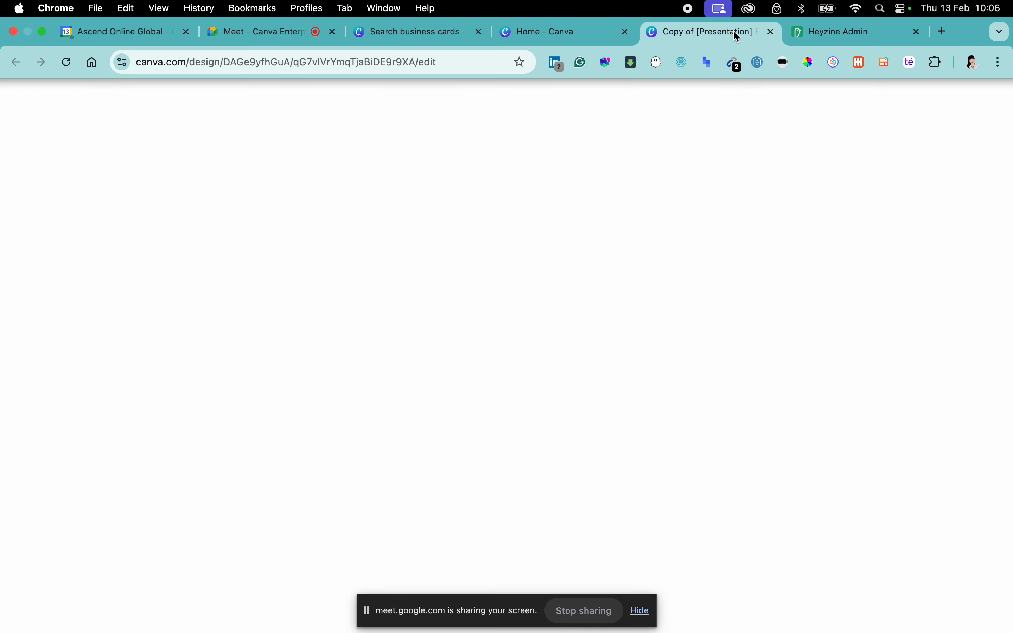
left_click(565, 33)
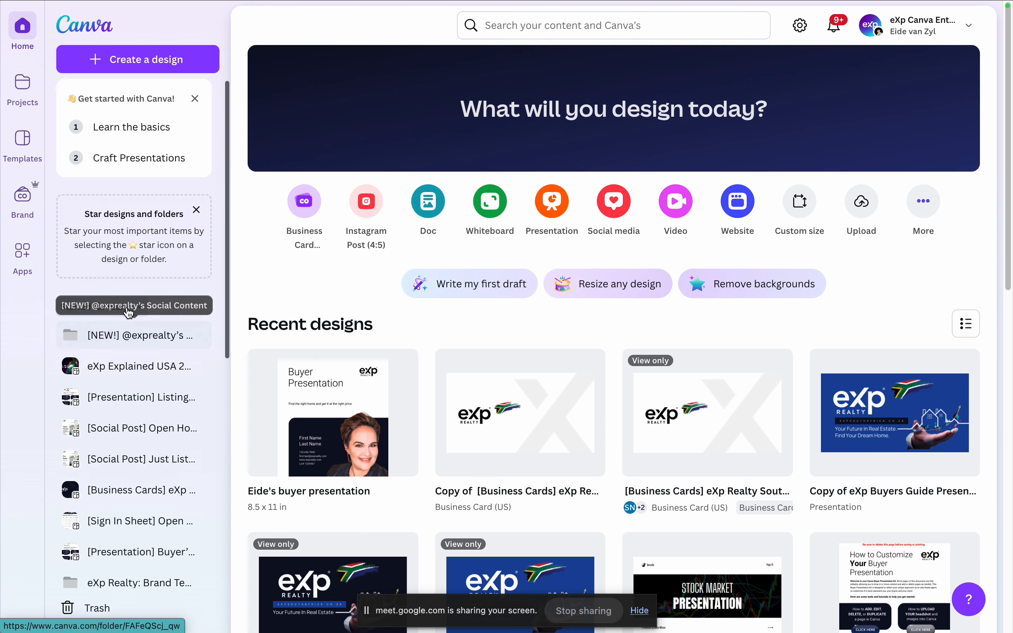
scroll(142, 314, "down", 5)
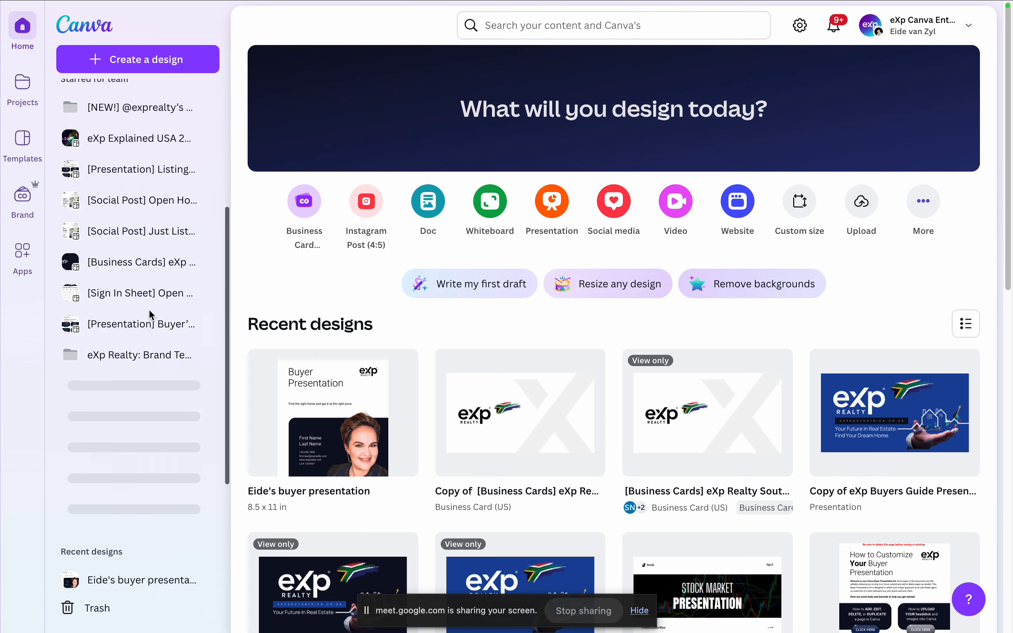
left_click(537, 27)
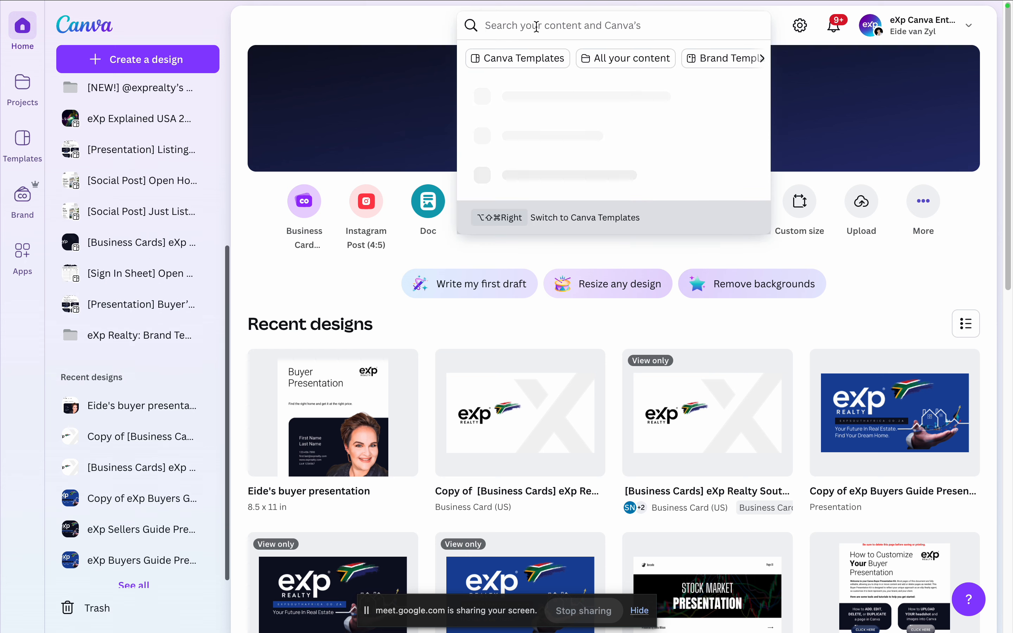
type("sold")
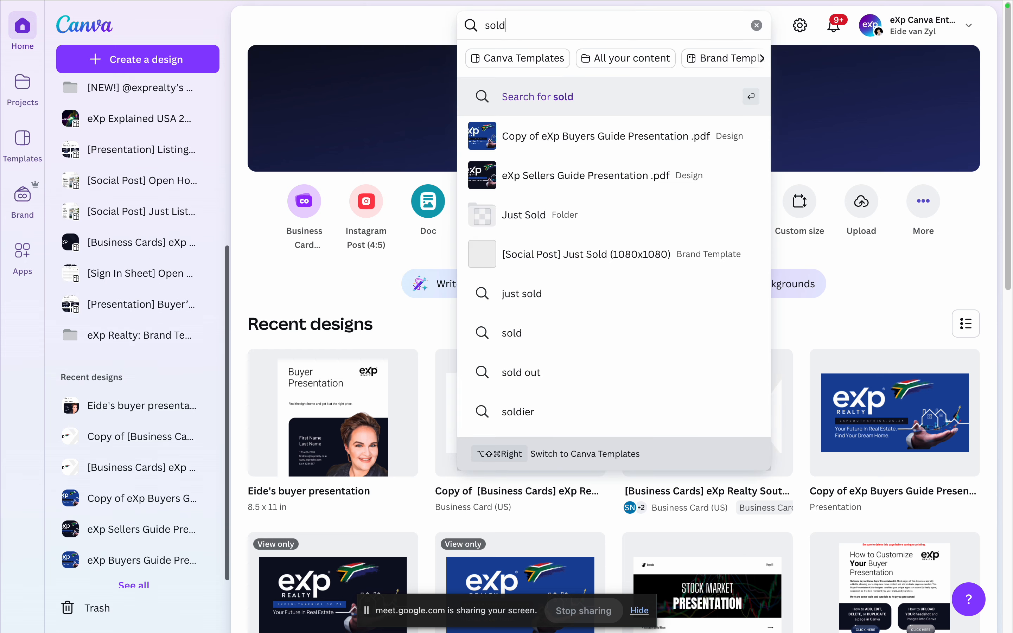
key("Return")
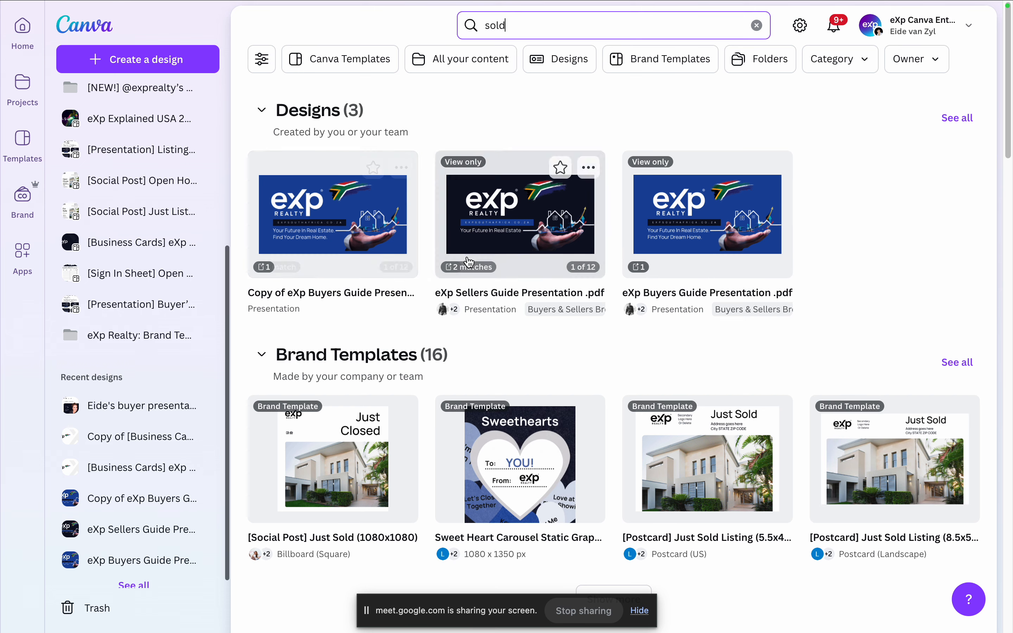
scroll(469, 262, "down", 5)
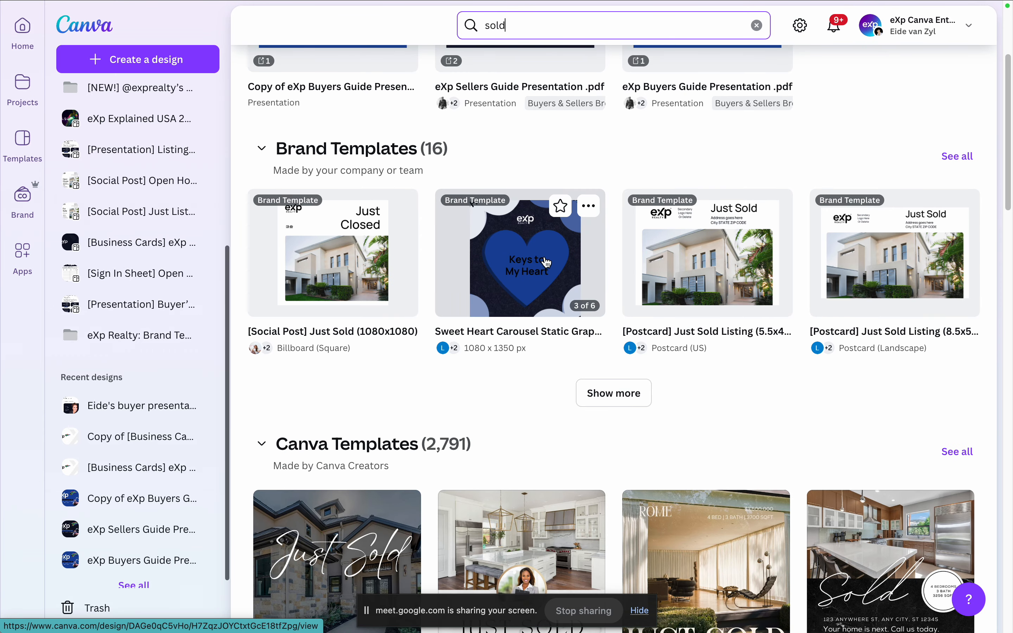
left_click(544, 256)
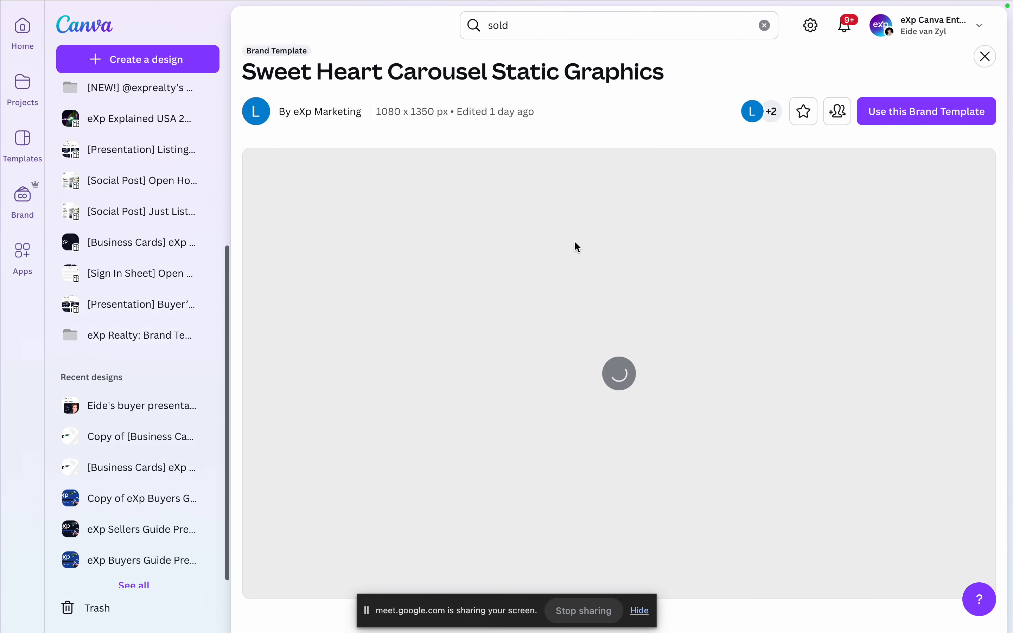
Step: Search for "valentines" and start a design from the Valentine's Day Social Posts (1080 x 1350 px) brand template
left_click(535, 28)
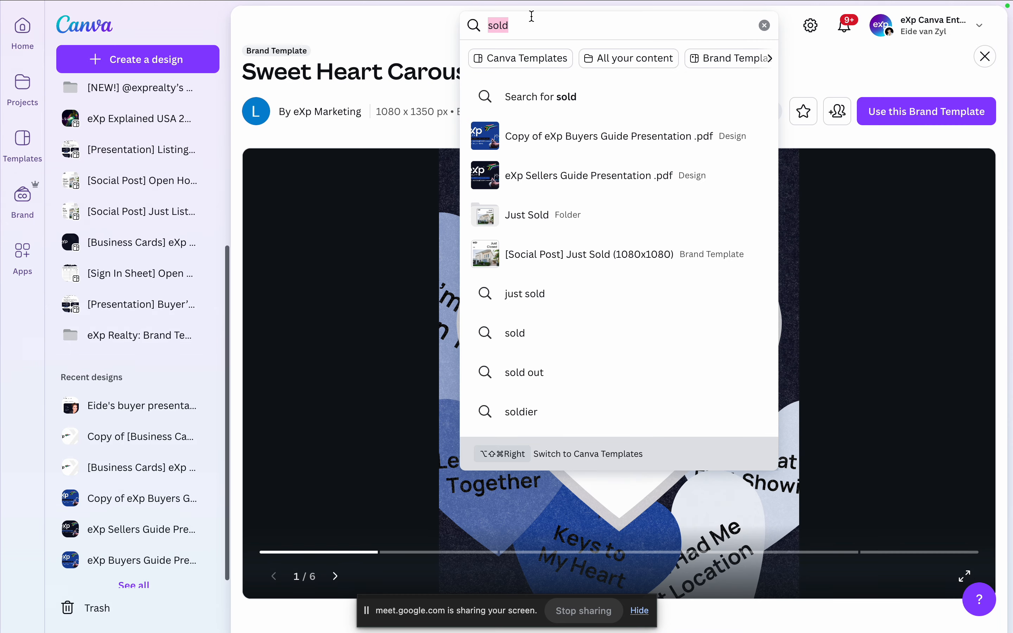
type("valentines")
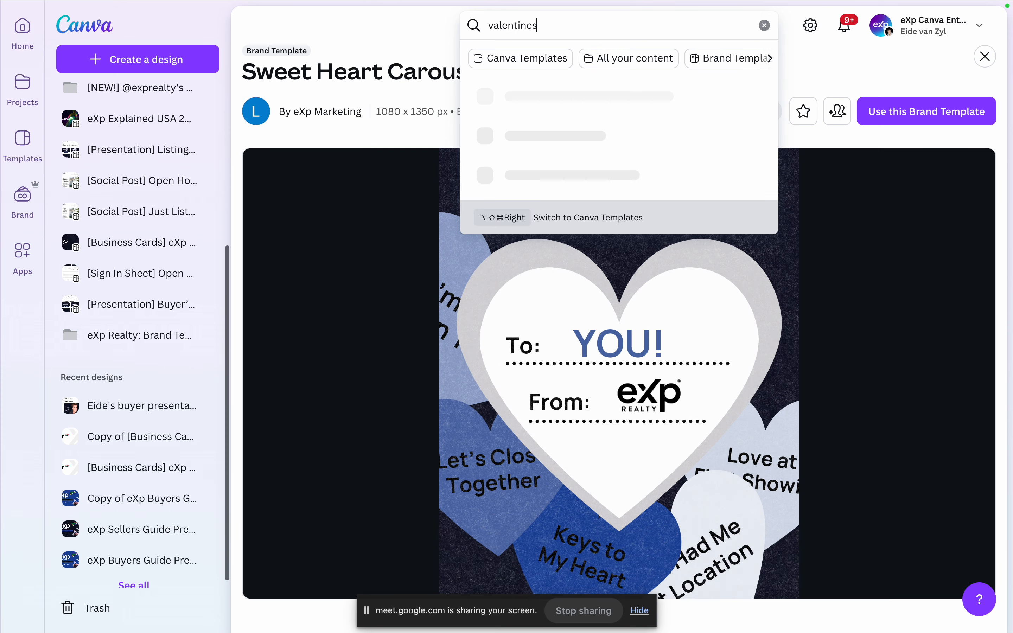
key("Return")
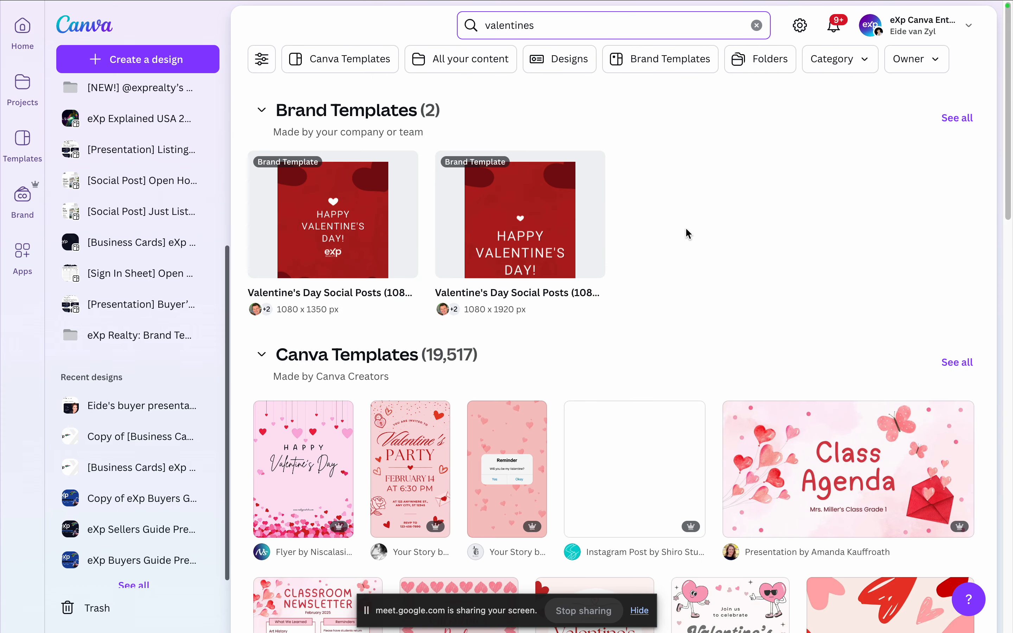
scroll(694, 216, "down", 1)
scroll(694, 216, "up", 1)
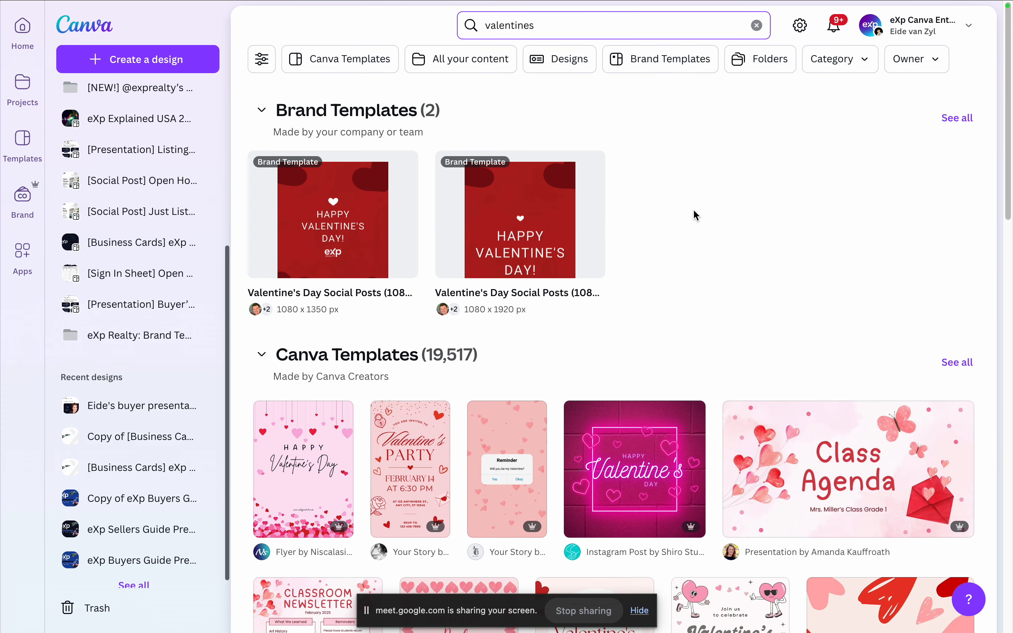
left_click(327, 197)
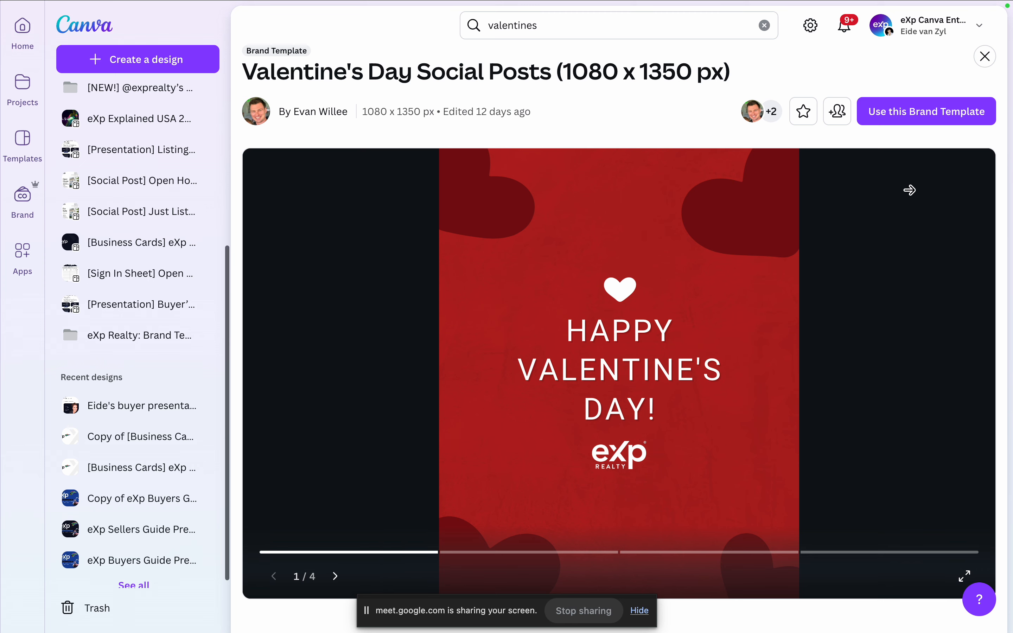
left_click(919, 120)
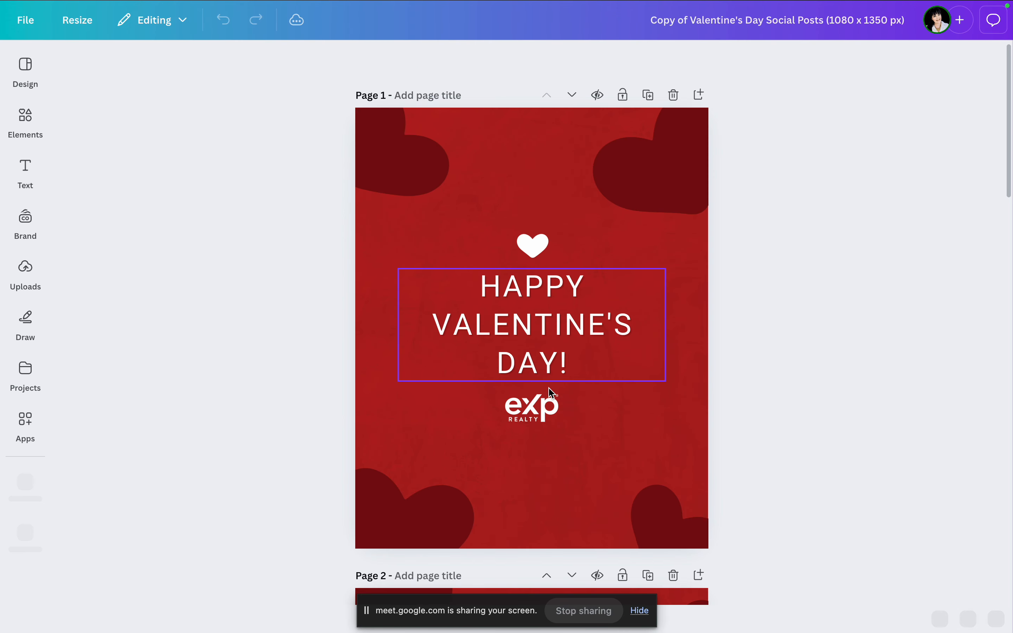
Step: Replace the placeholder portrait on page 2 with the uploaded photo of the woman in the dark leather jacket
scroll(652, 239, "down", 10)
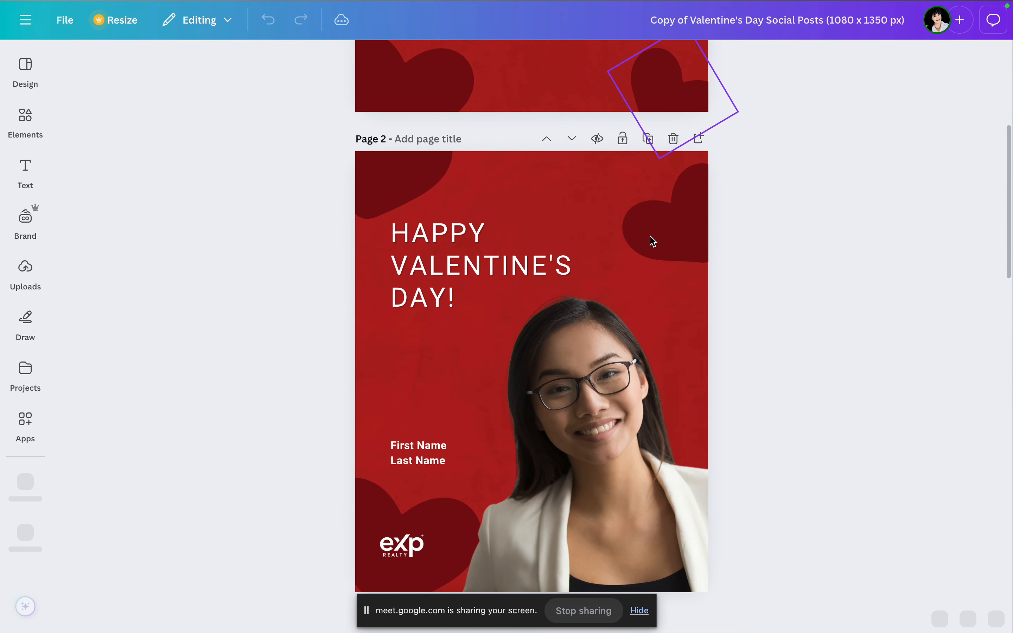
left_click(25, 271)
left_click_drag(86, 432, 766, 387)
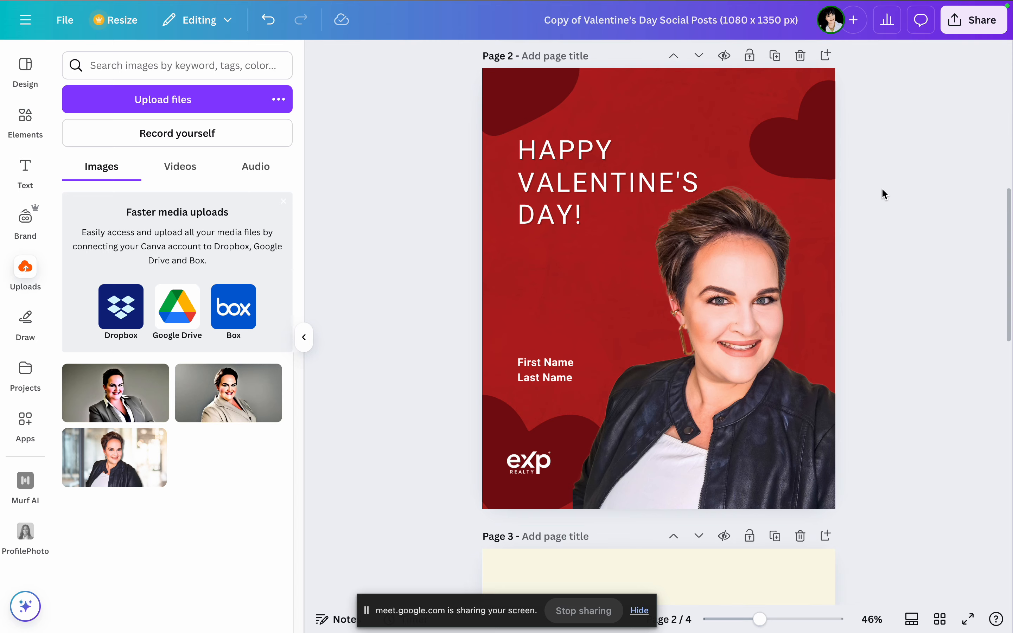
Step: Return from the Valentine's Day design to the Canva search page and search for "boards"
mouse_move(92, 5)
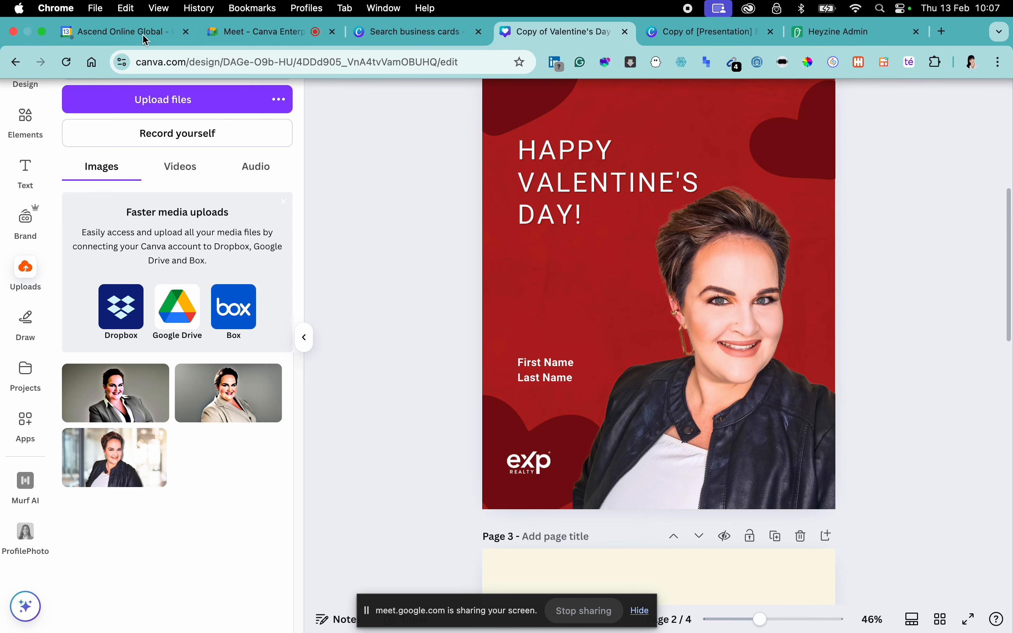
left_click(373, 29)
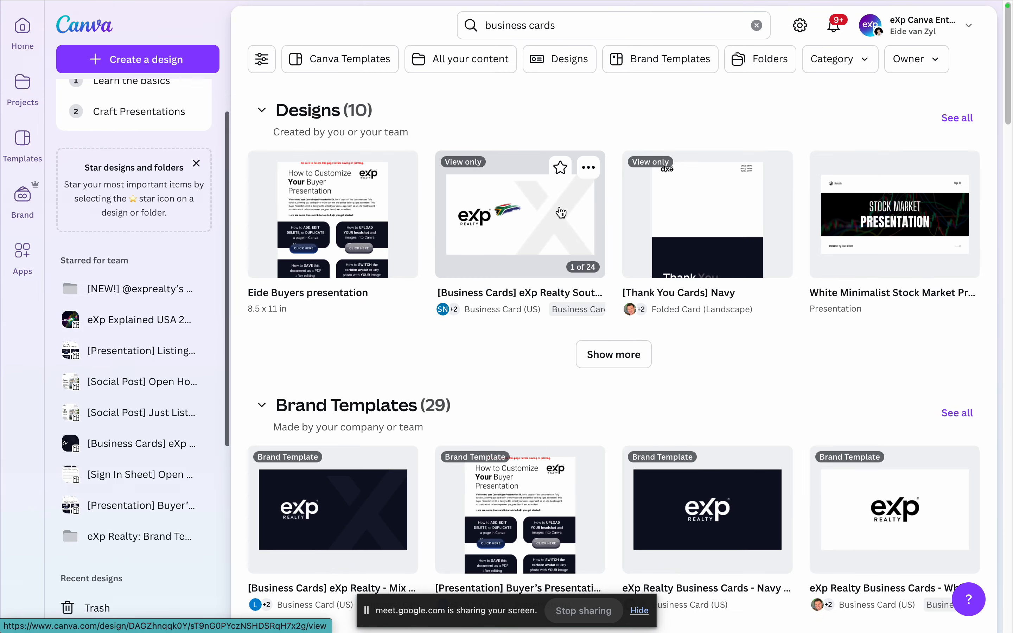
left_click(599, 28)
type("boards")
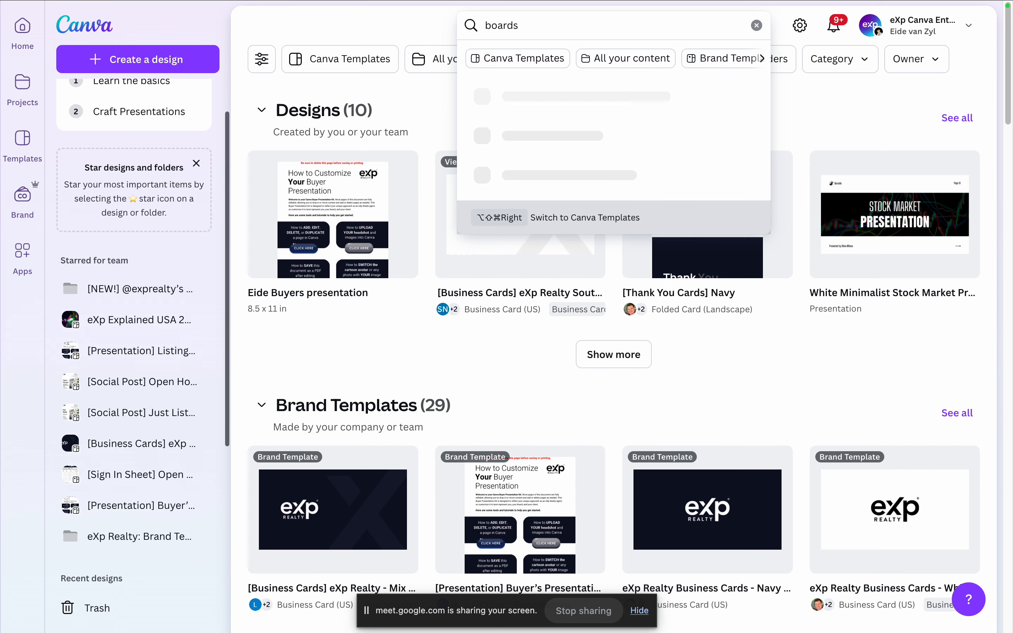
key("Return")
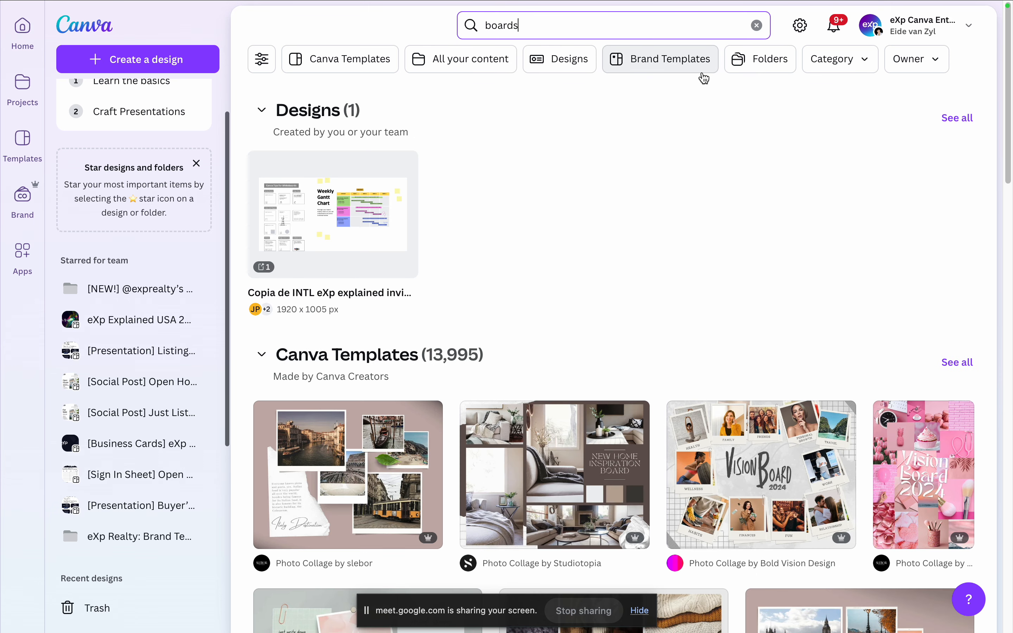
Step: Search for "sold", expand the Brand Templates results and browse through them
left_click(588, 23)
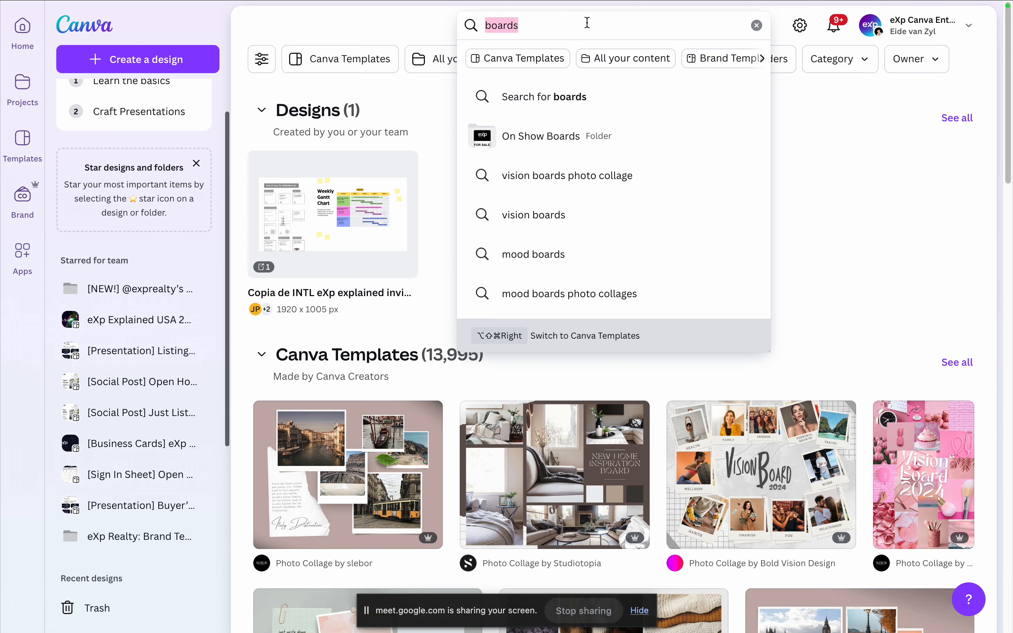
type("sold")
key("Return")
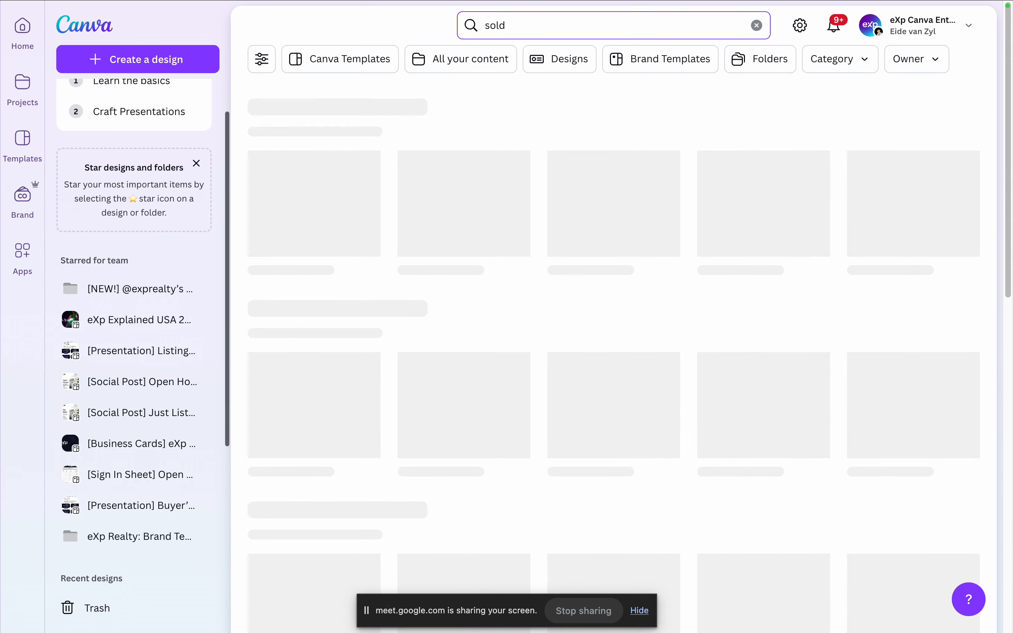
scroll(656, 109, "down", 6)
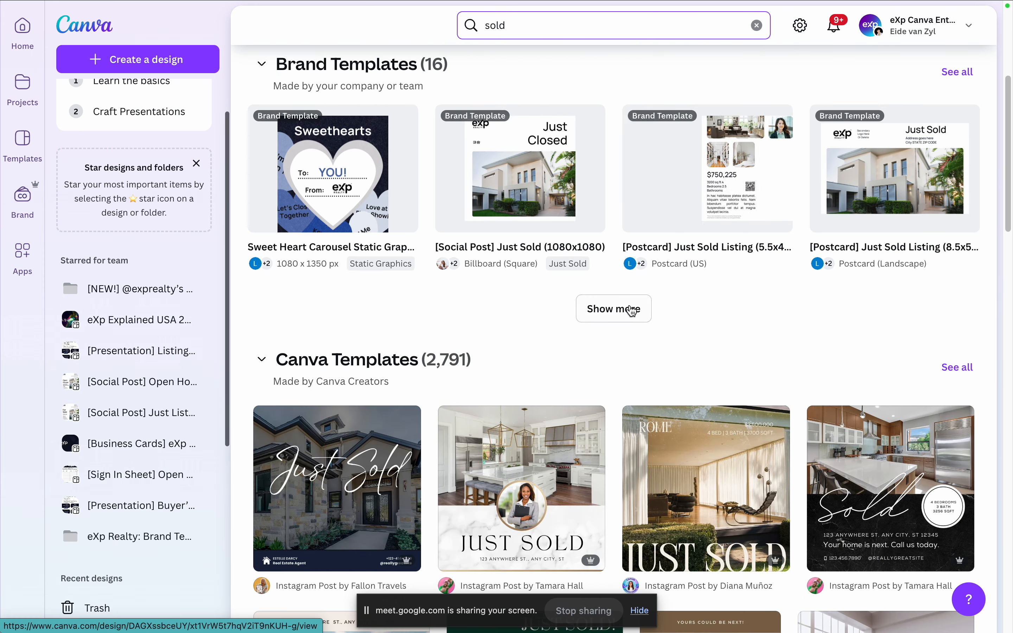
left_click(627, 309)
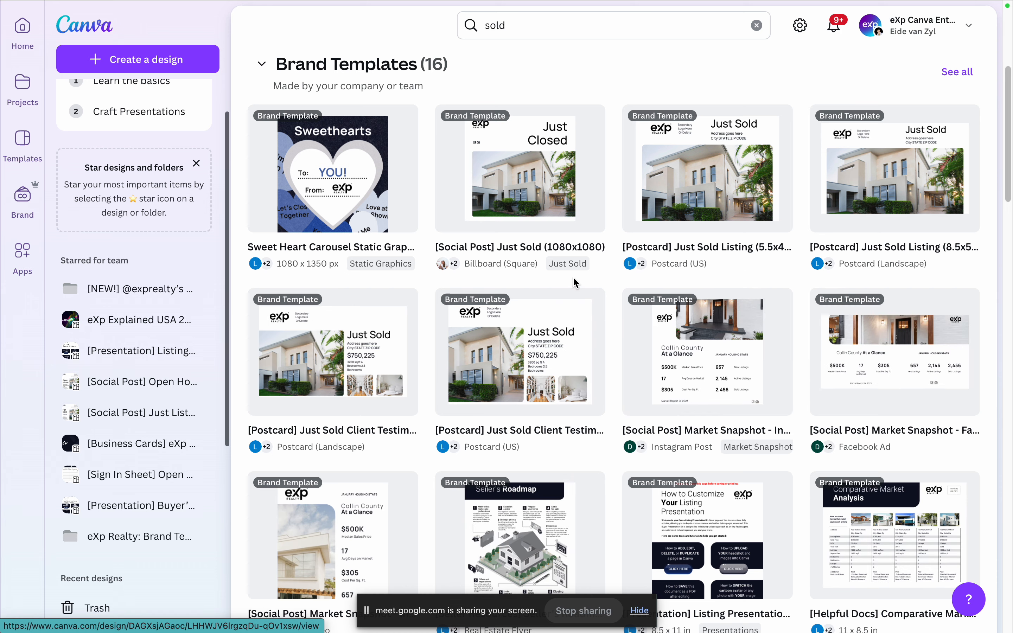
scroll(639, 315, "down", 6)
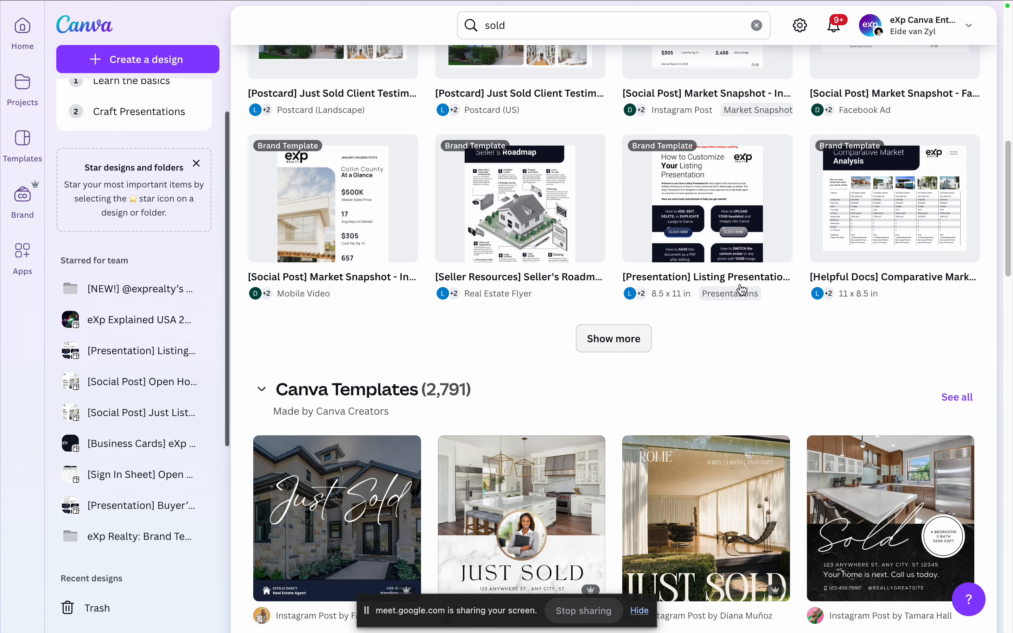
scroll(758, 238, "up", 9)
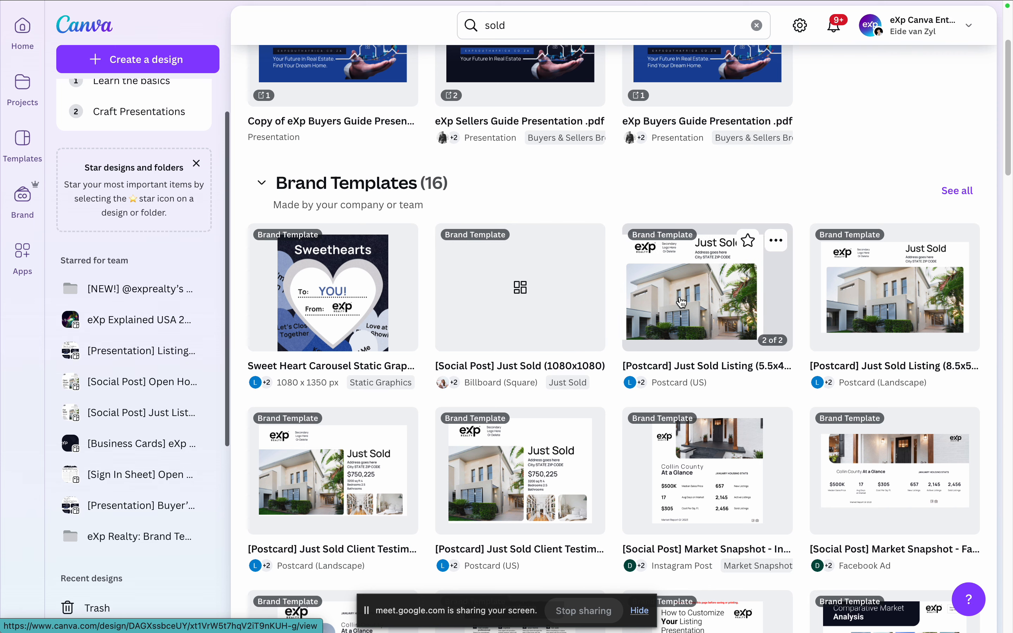
Step: Preview the [Social Post] Market Snapshot - Instagram Square brand template and close the preview
scroll(939, 427, "down", 1)
scroll(939, 427, "down", 5)
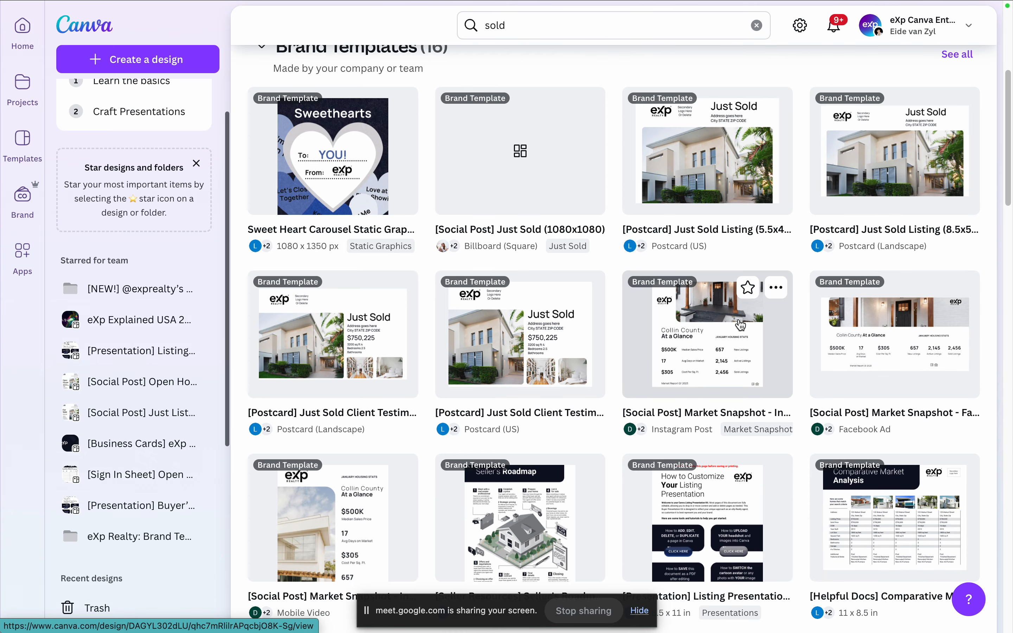
left_click(712, 325)
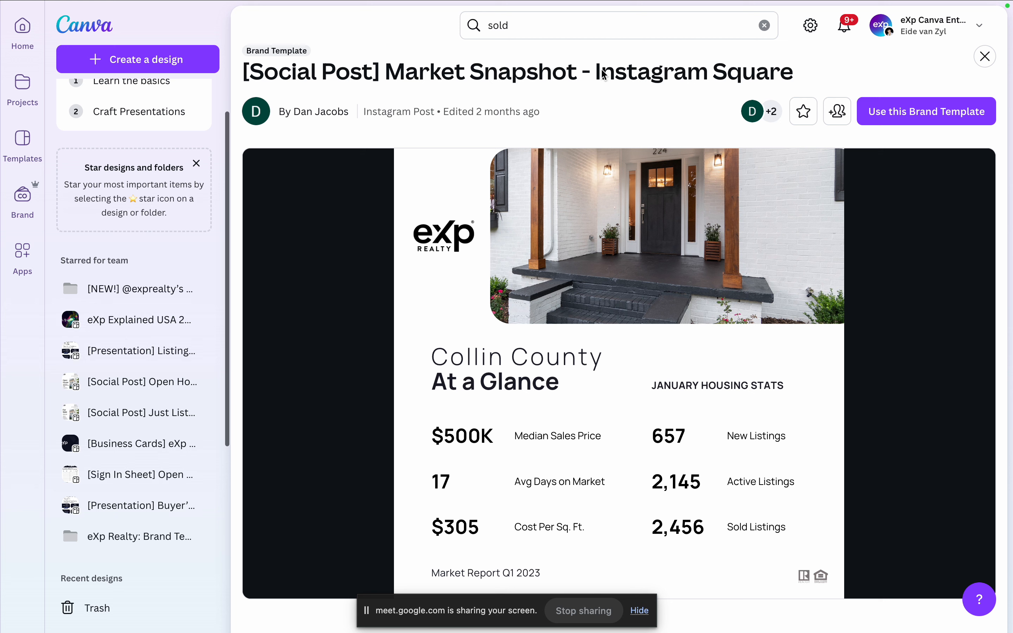
left_click(984, 56)
Step: Start a design from the [Seller Resources] Seller's Roadmap brand template and enlarge its page to 95%
scroll(662, 404, "down", 5)
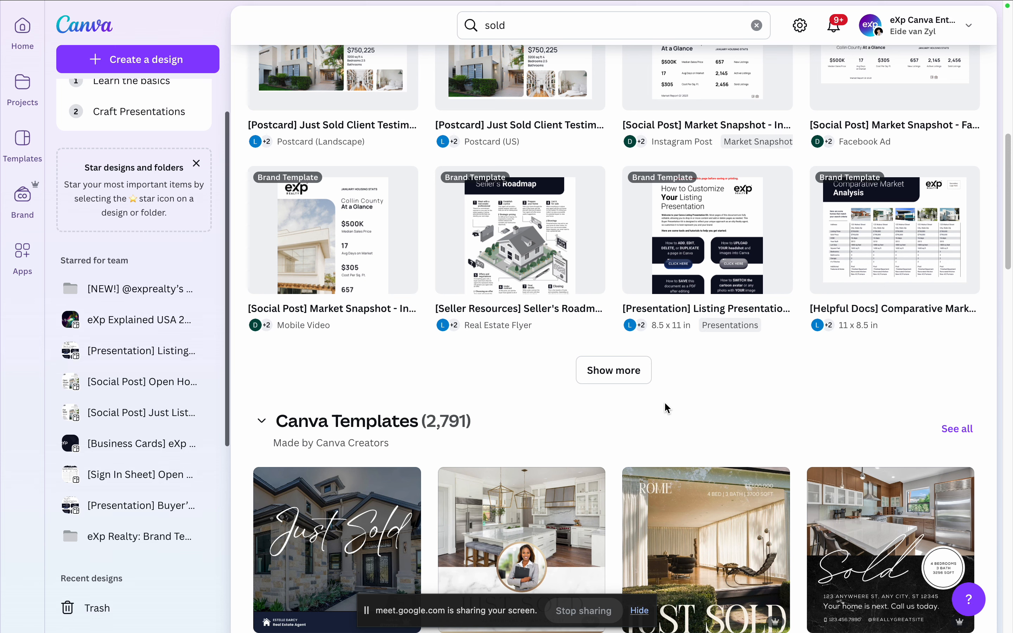
left_click(515, 231)
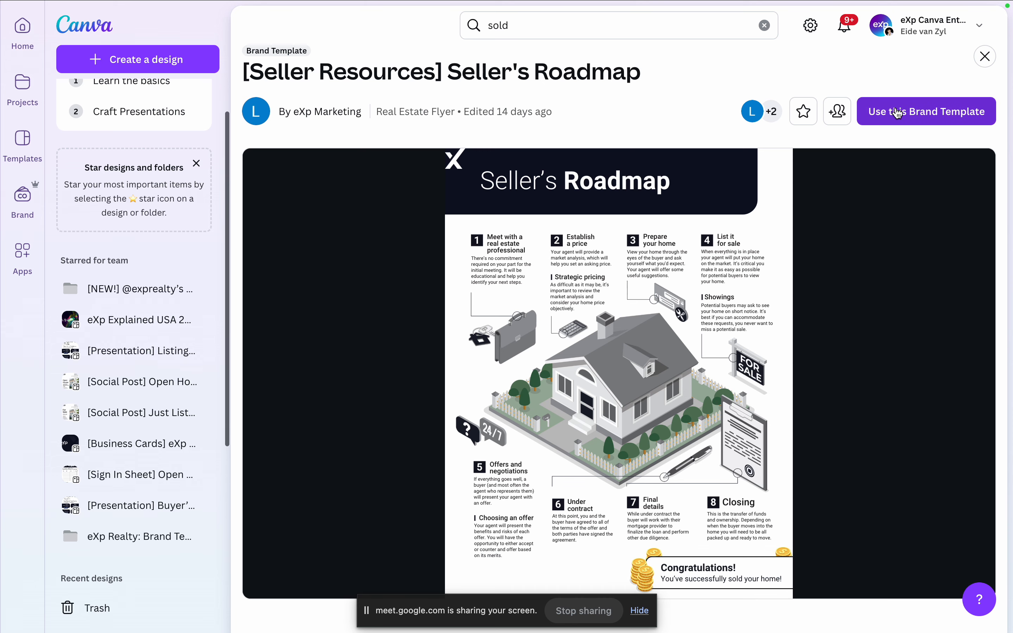
left_click(919, 121)
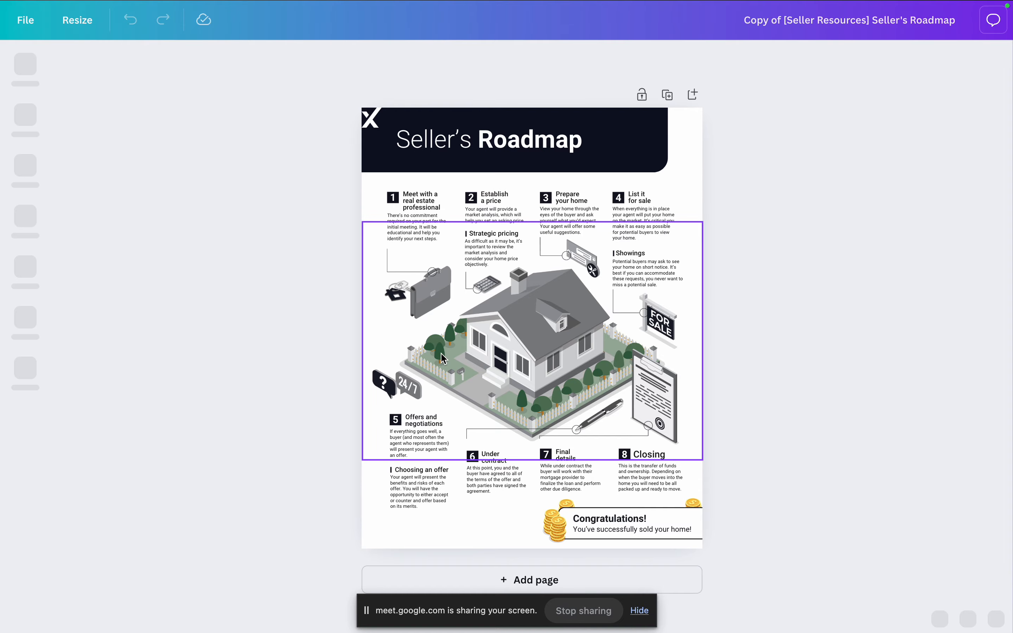
left_click_drag(840, 619, 783, 620)
scroll(672, 273, "up", 3)
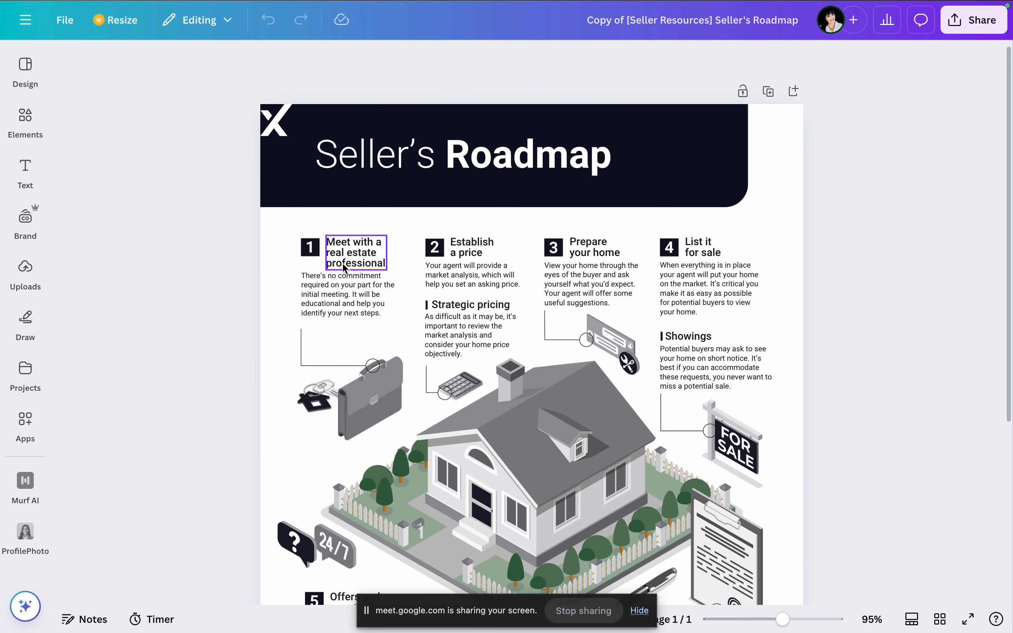
Step: Rewrite the paragraph under "Meet with a real estate professional" with Magic Write and replace the original text with the generated version
left_click(342, 293)
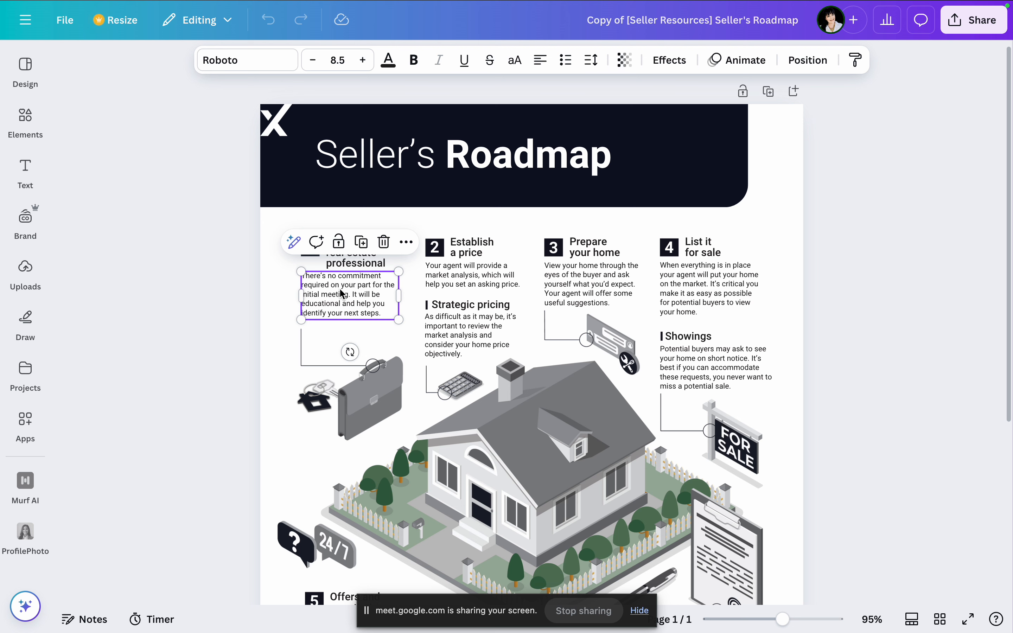
left_click(295, 243)
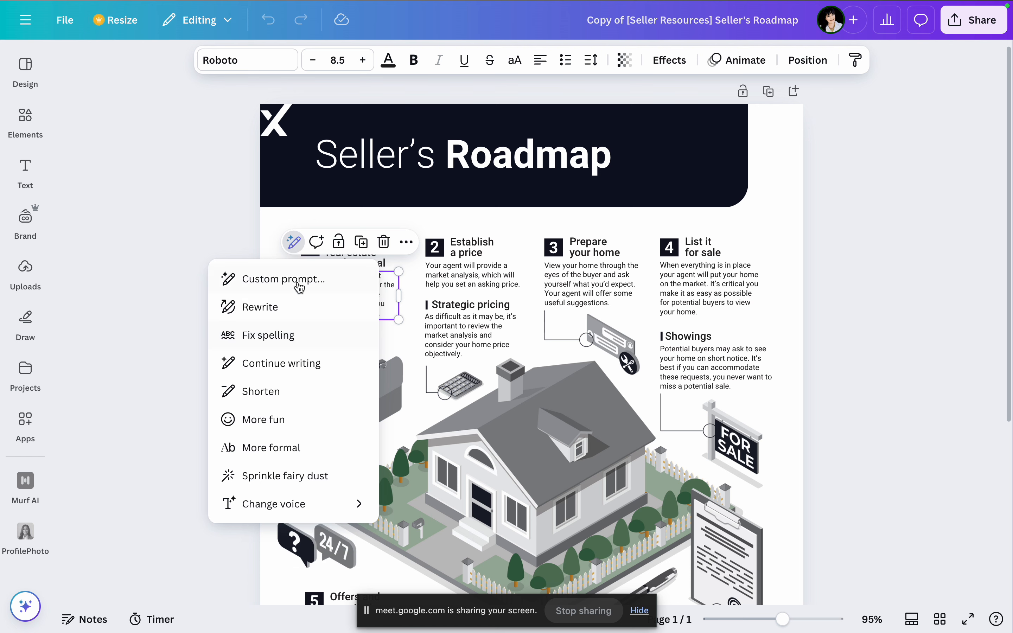
left_click(298, 306)
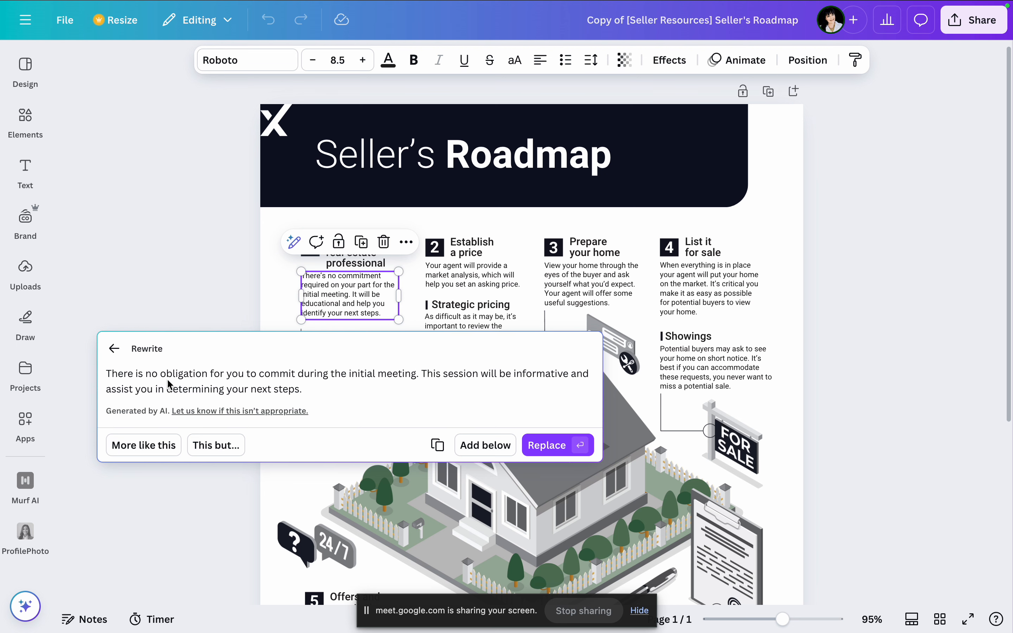
left_click(542, 447)
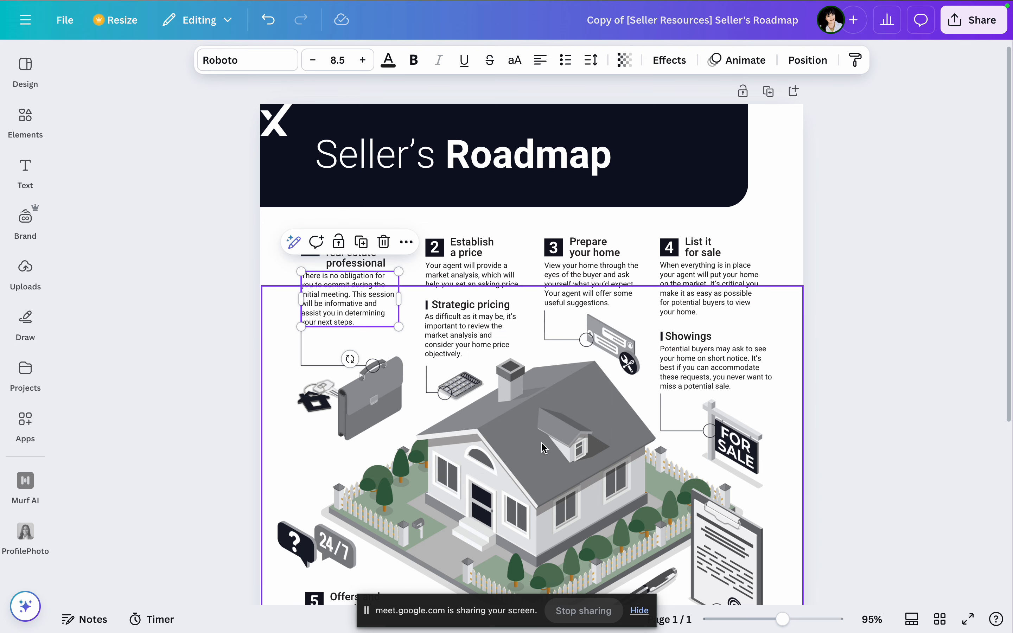
left_click(878, 263)
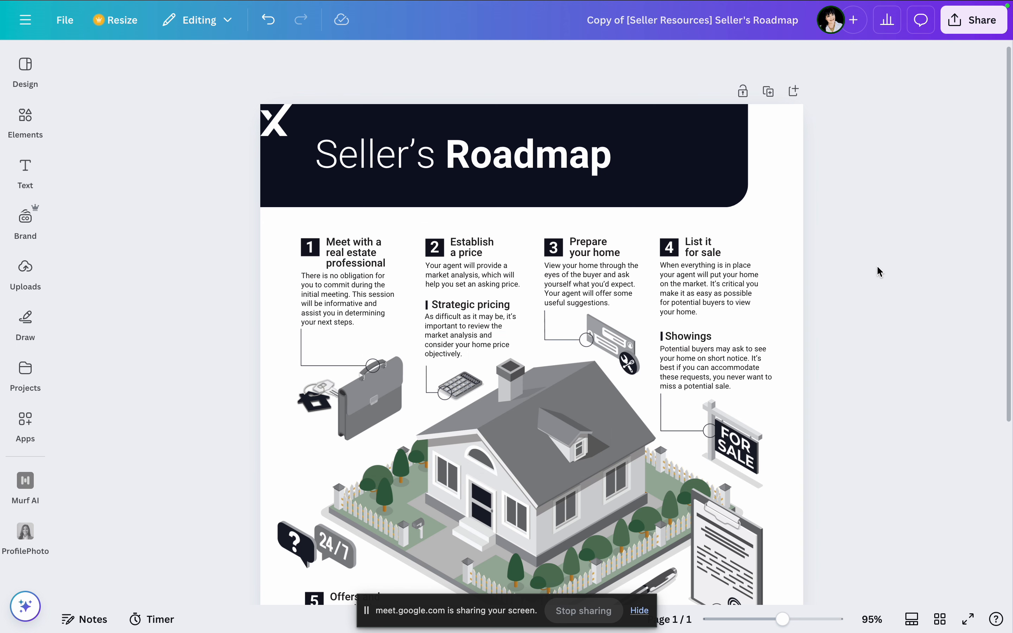
scroll(876, 265, "down", 2)
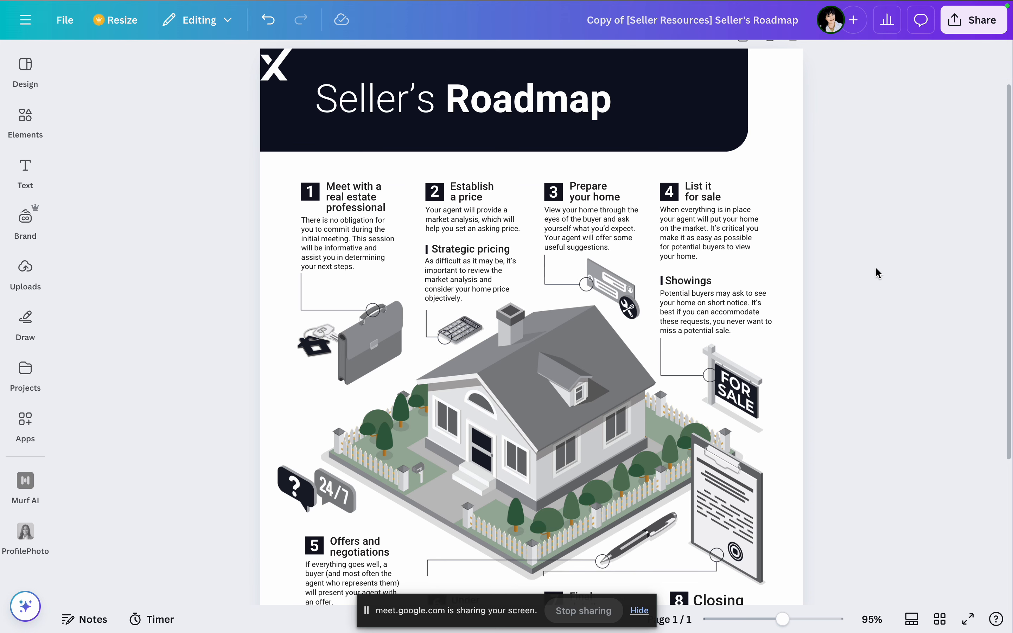
scroll(875, 266, "up", 2)
Step: Go back from the Seller's Roadmap design to the "sold" search results and locate the brand templates
mouse_move(322, 2)
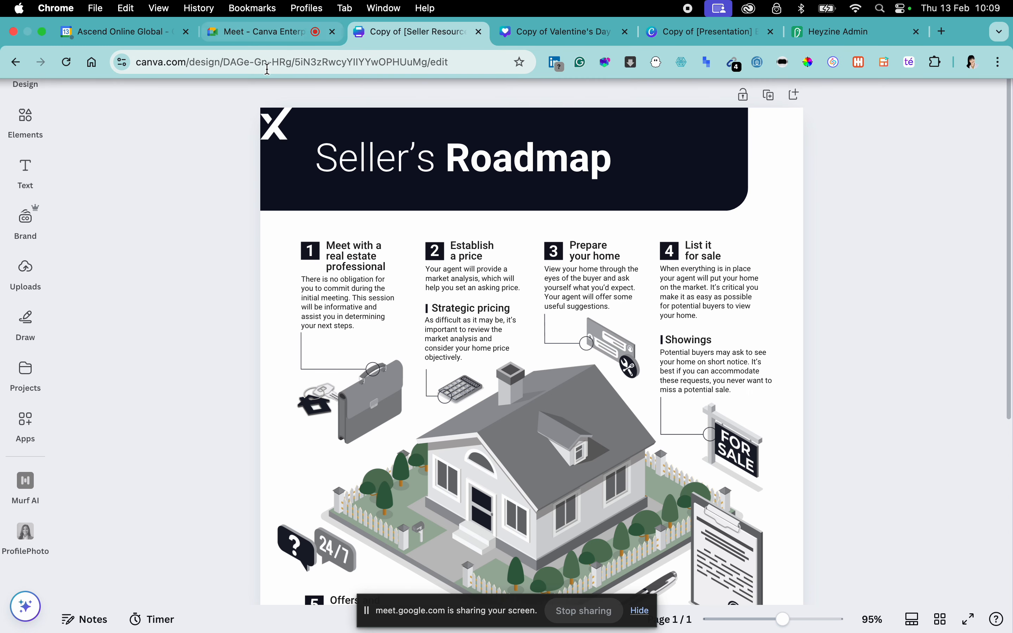
left_click(16, 62)
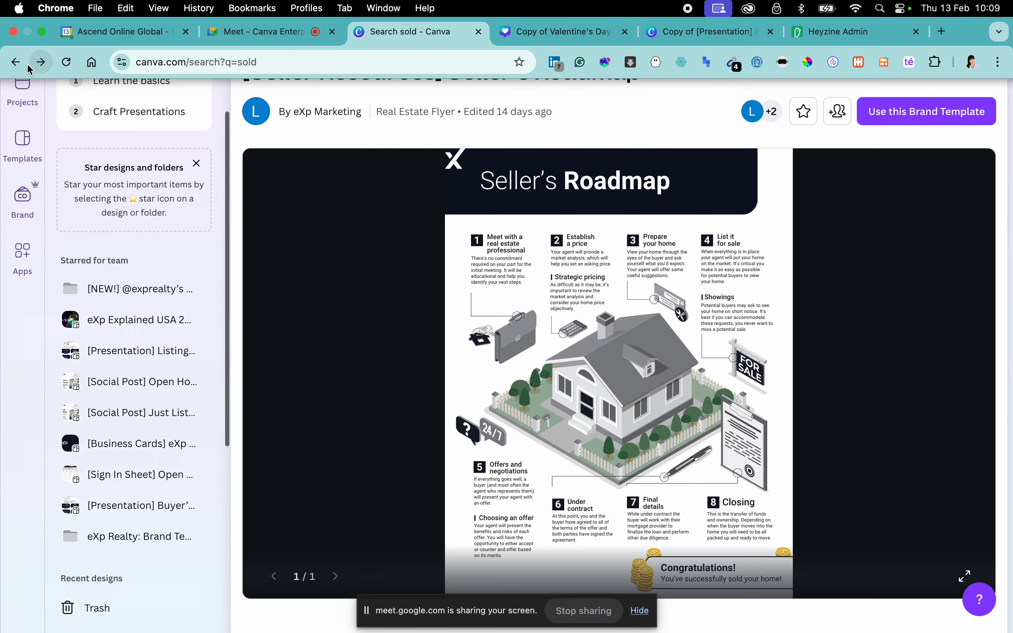
left_click(18, 63)
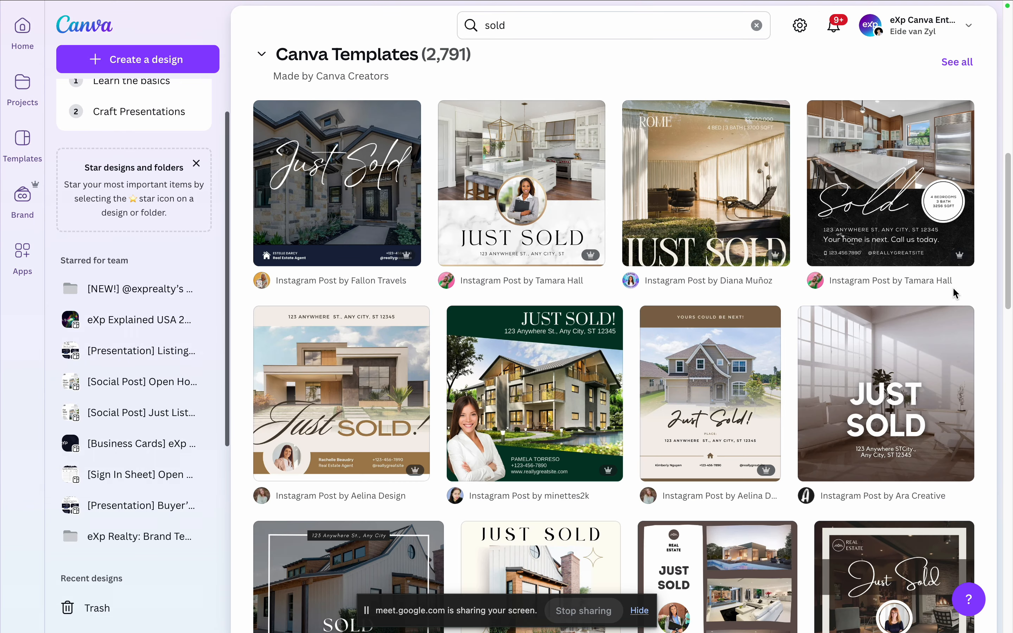
scroll(683, 319, "up", 10)
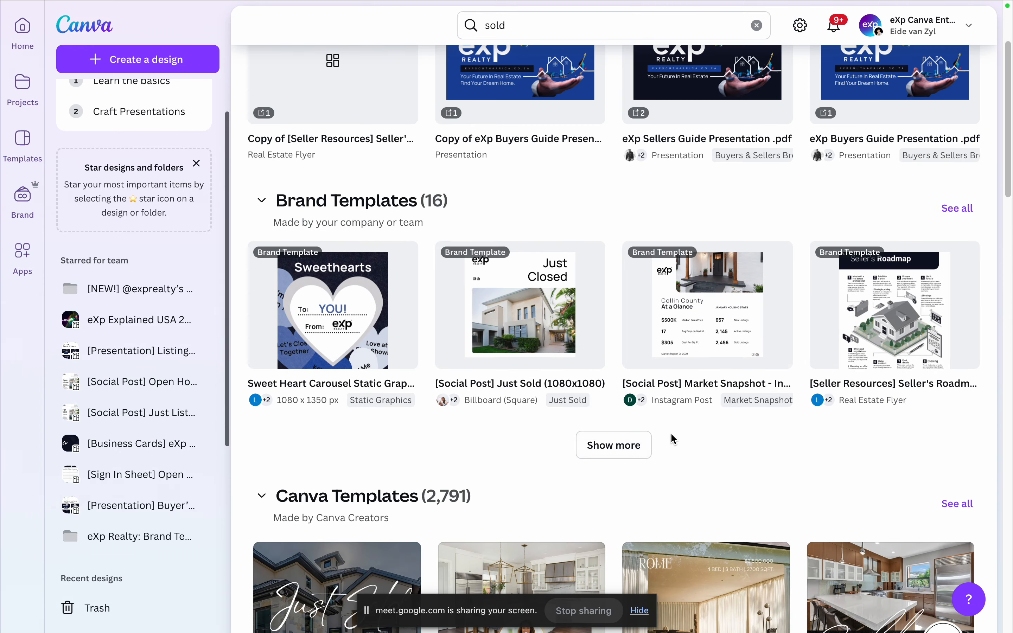
Step: Expand the Brand Templates results and start a design from the [Helpful Docs] Comparative Market Analysis template
left_click(617, 446)
scroll(637, 395, "down", 2)
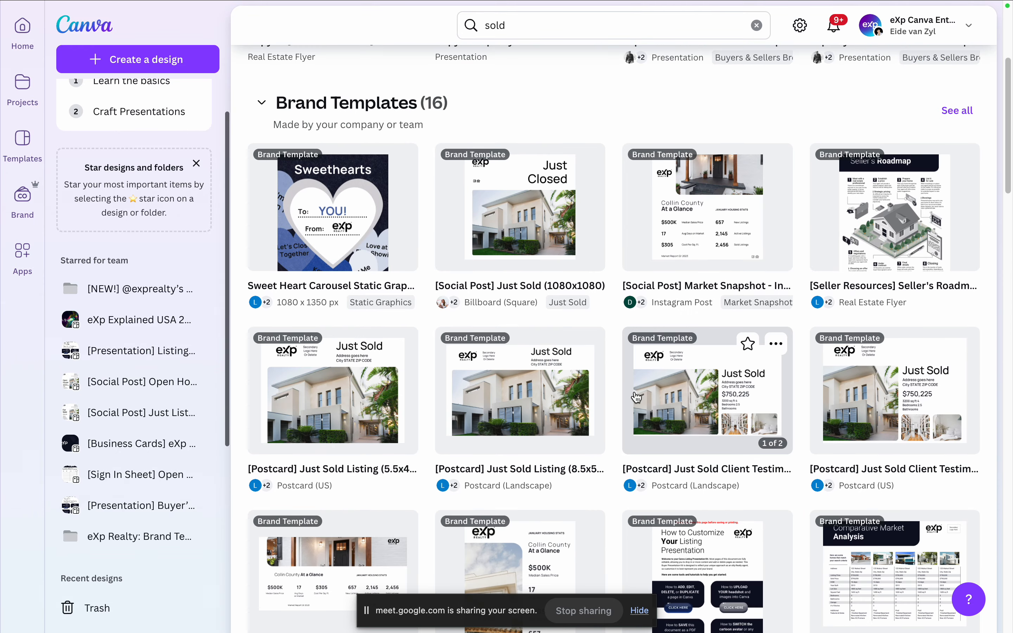
scroll(636, 396, "down", 8)
left_click(618, 342)
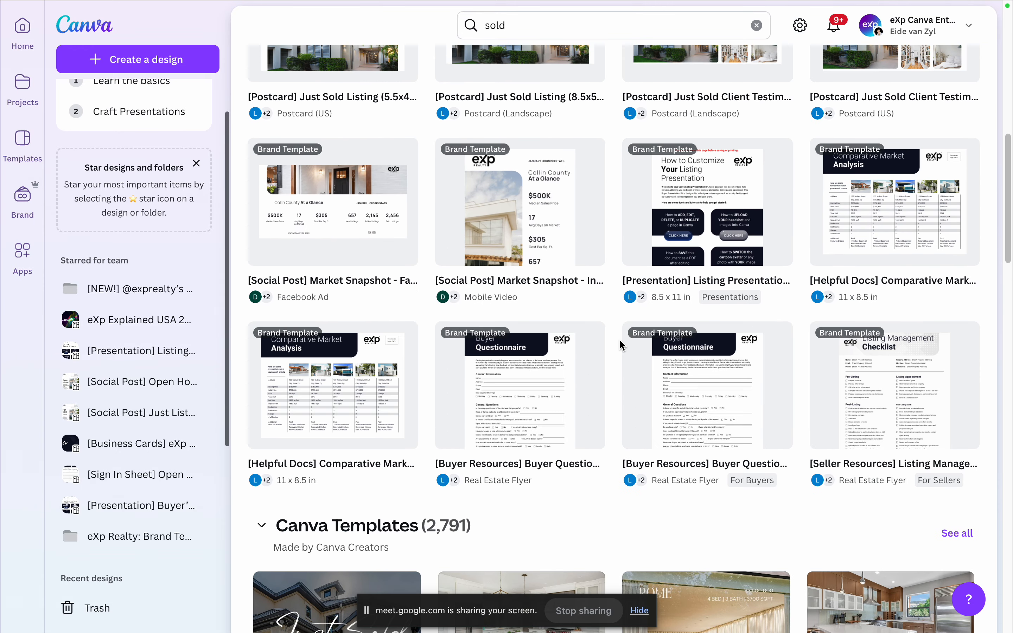
scroll(628, 341, "down", 2)
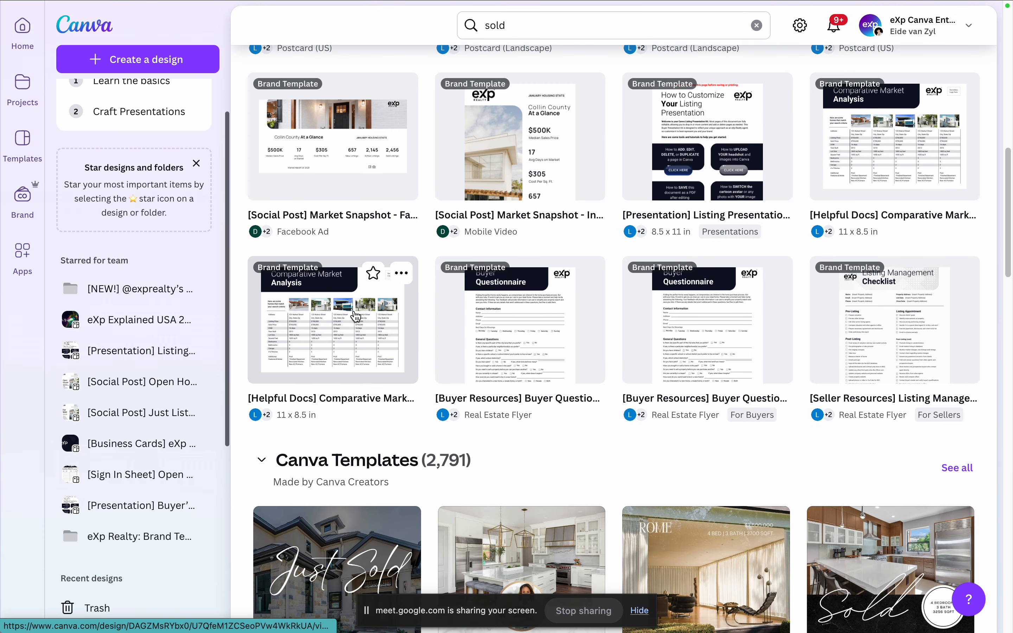
left_click(356, 317)
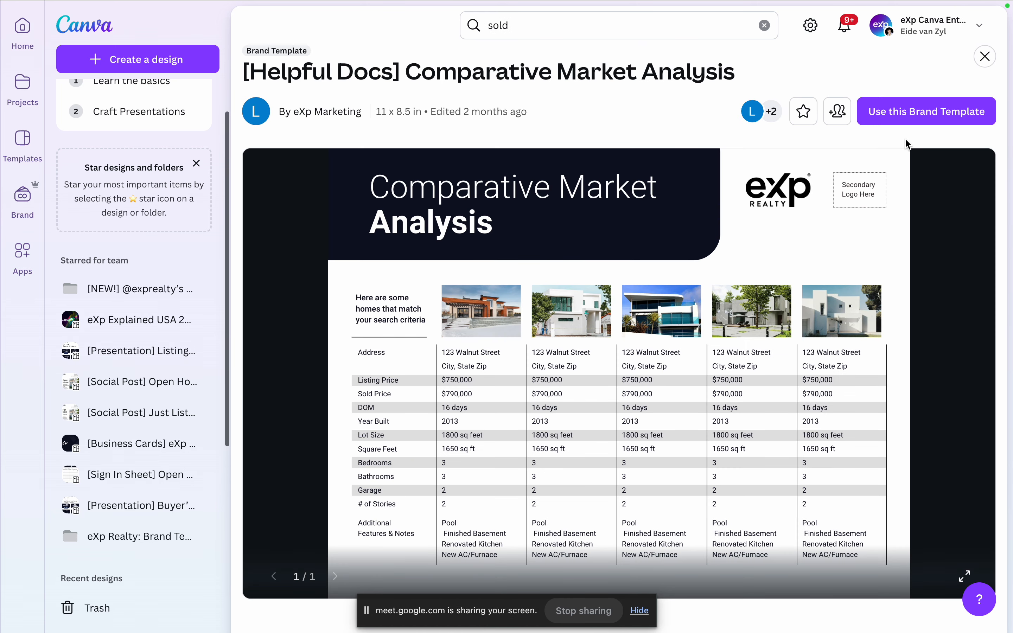
left_click(888, 120)
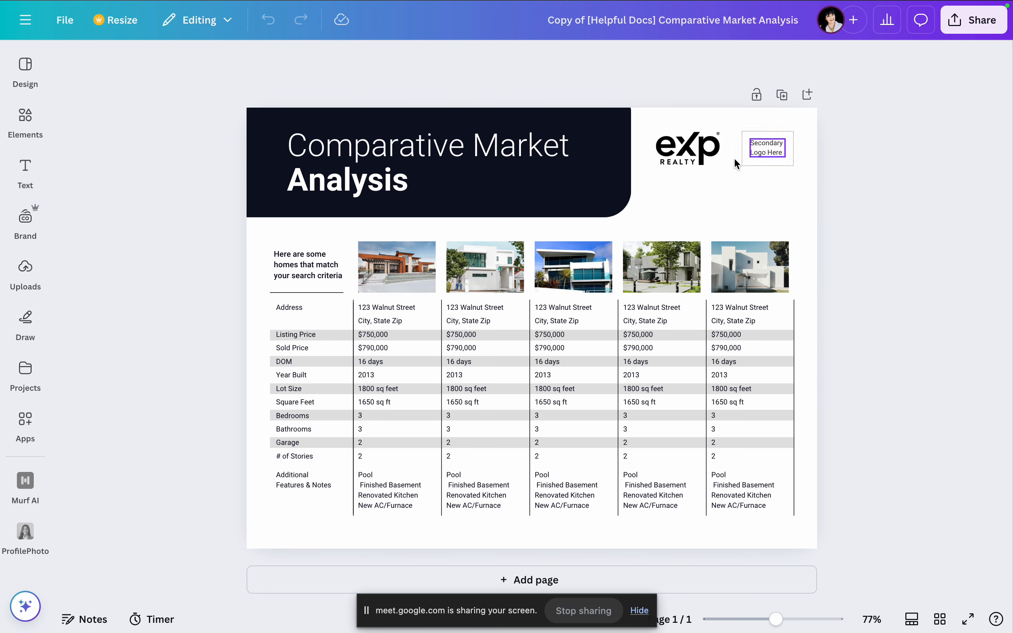
Step: Show the uploaded images beside the Comparative Market Analysis design, and go back to the "sold" search results
left_click(25, 272)
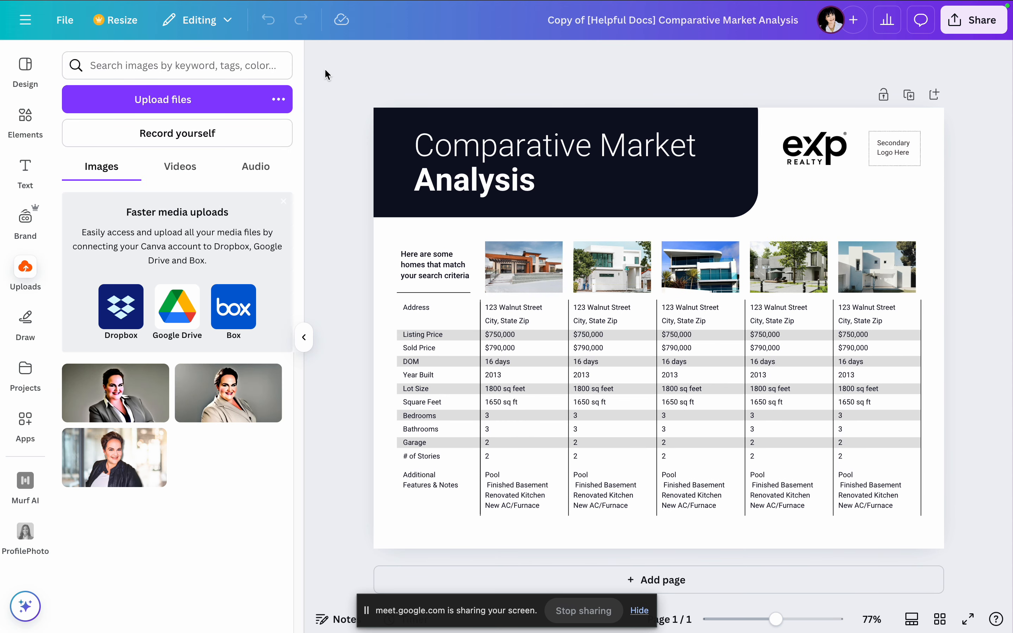
left_click(268, 32)
left_click(418, 42)
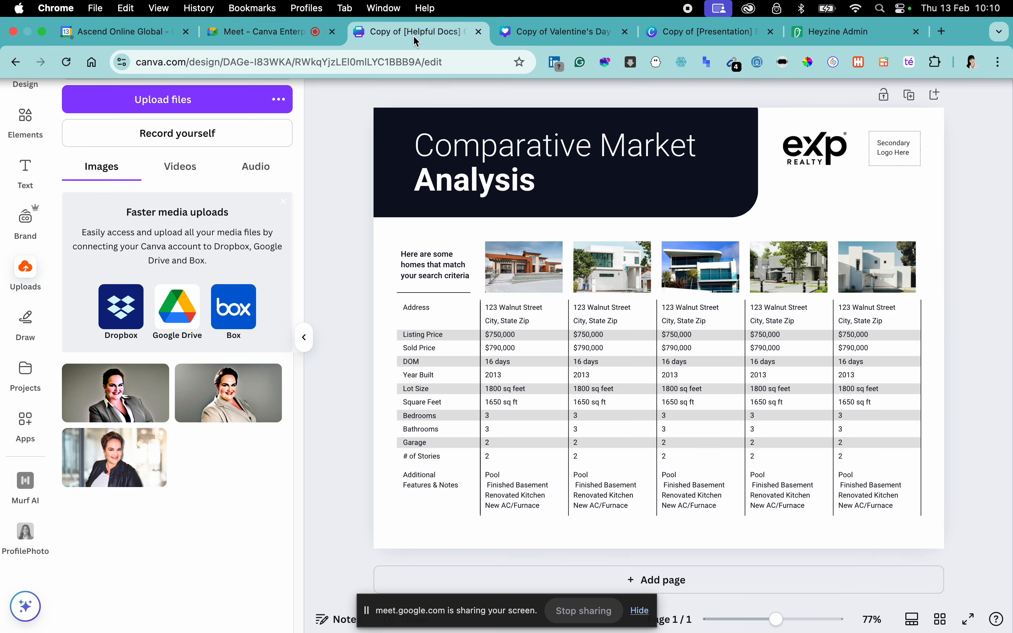
left_click(18, 63)
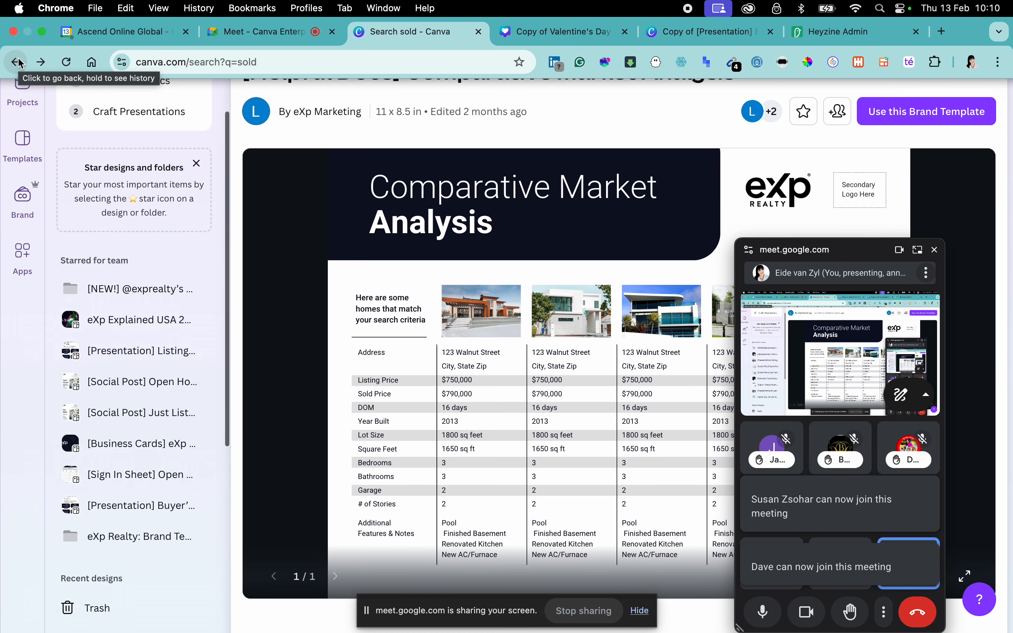
left_click(17, 62)
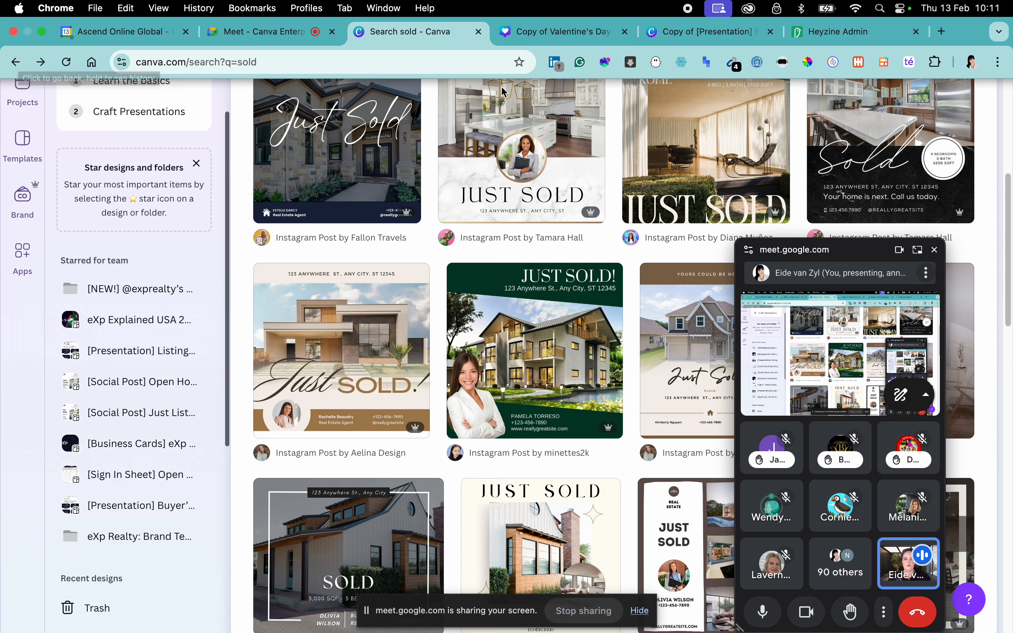
Step: Expand the Brand Templates section of the "sold" search results and move the floating meeting window clear of the thumbnails
scroll(504, 354, "up", 8)
left_click(625, 362)
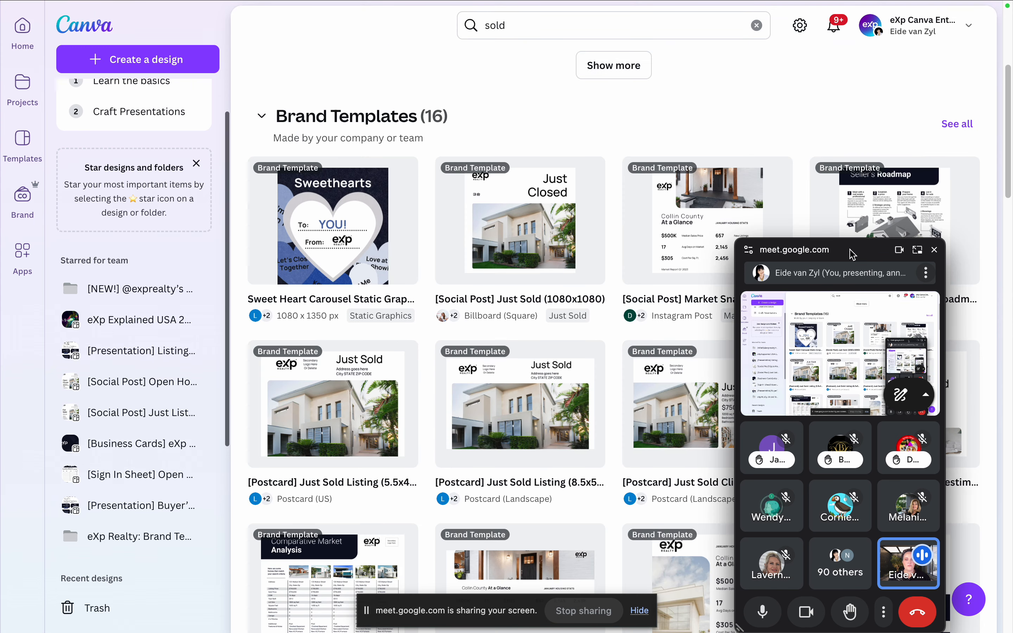
scroll(628, 293, "down", 3)
left_click_drag(852, 253, 888, 475)
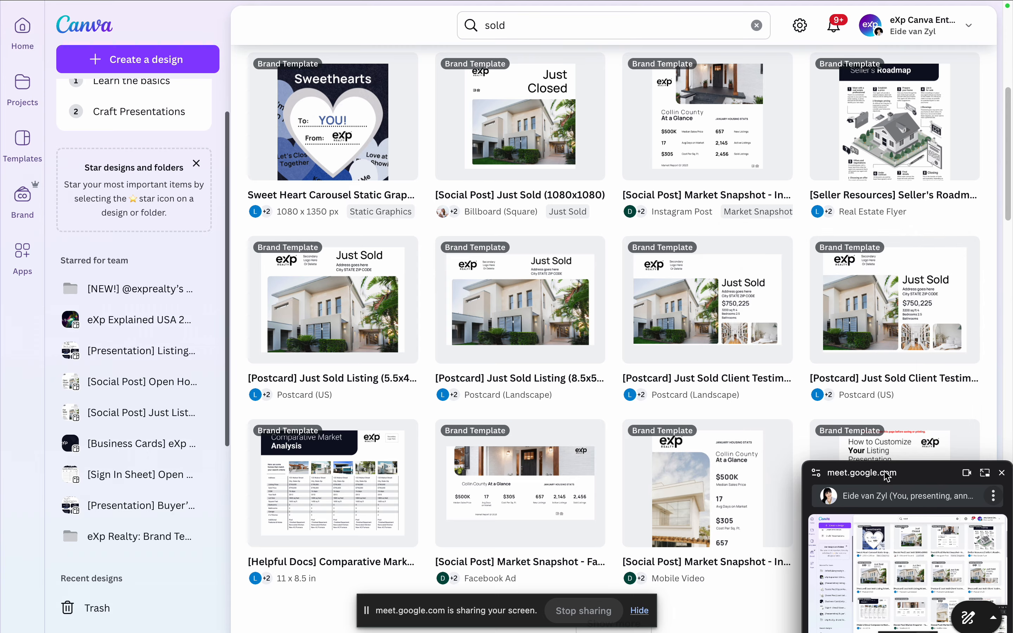
scroll(801, 276, "down", 5)
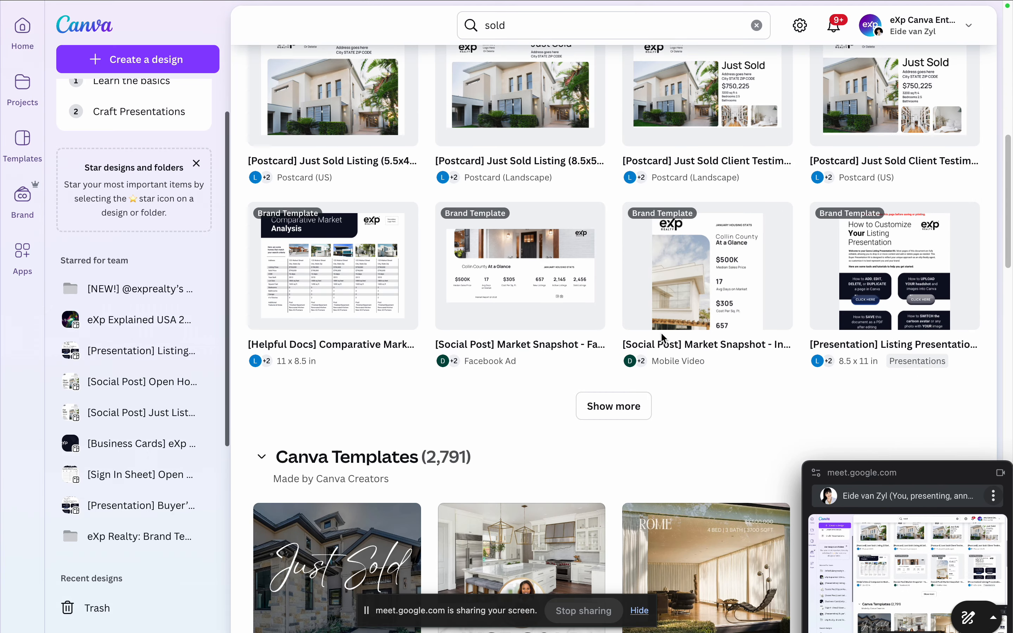
left_click(595, 409)
scroll(605, 380, "down", 7)
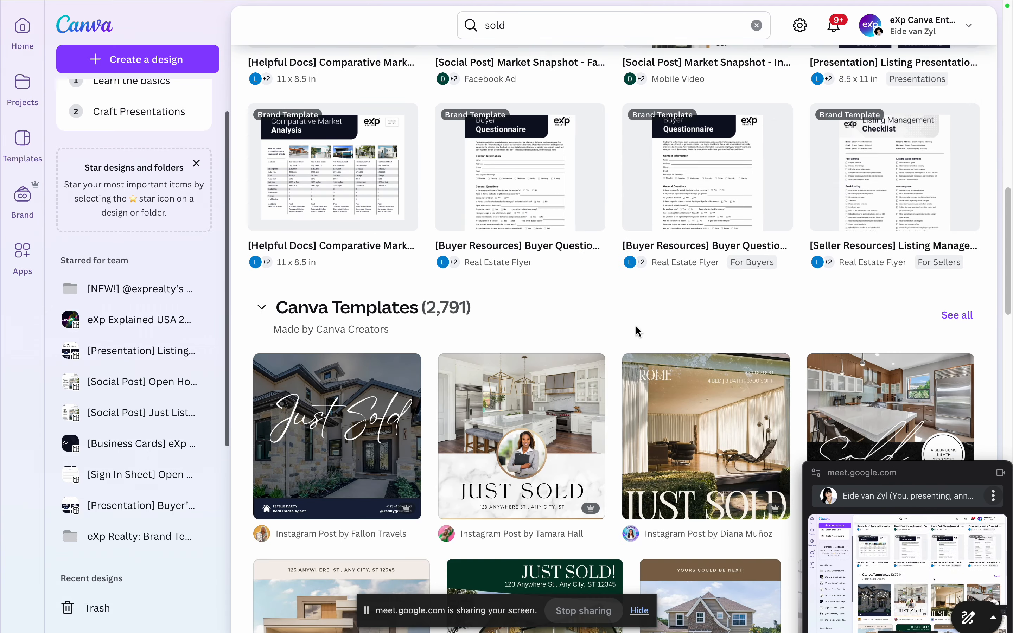
Step: Preview the [Seller Resources] Listing Management Checklist brand template and return to the search results
scroll(636, 326, "up", 8)
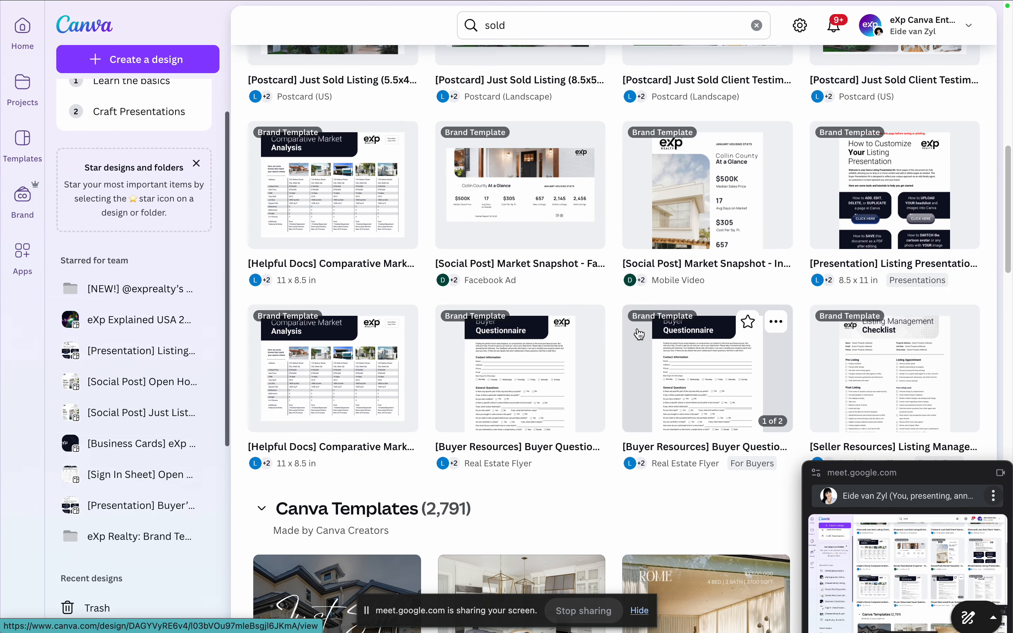
scroll(640, 334, "down", 1)
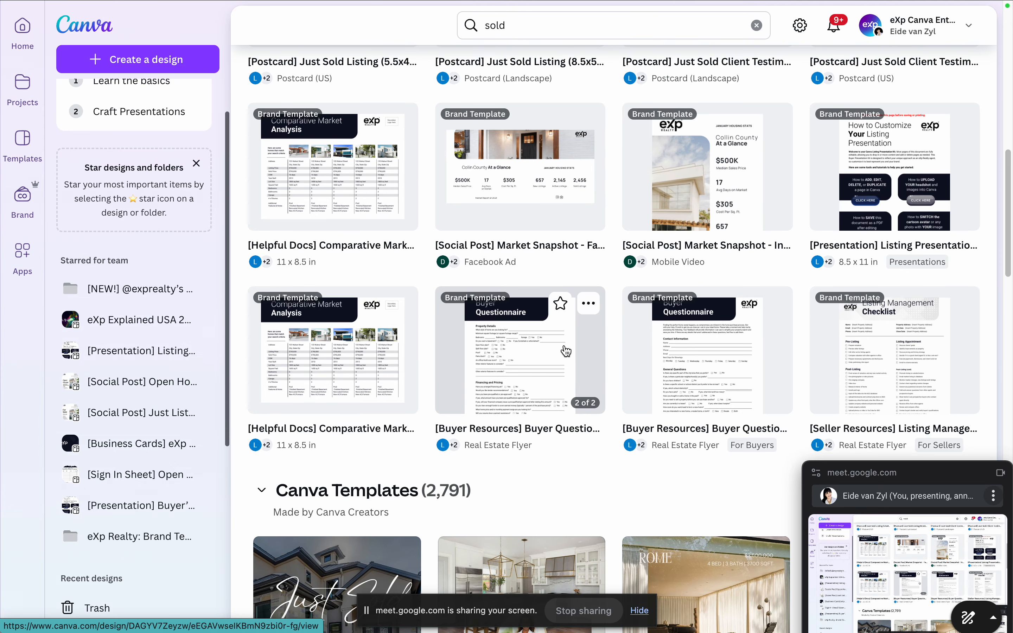
left_click(890, 335)
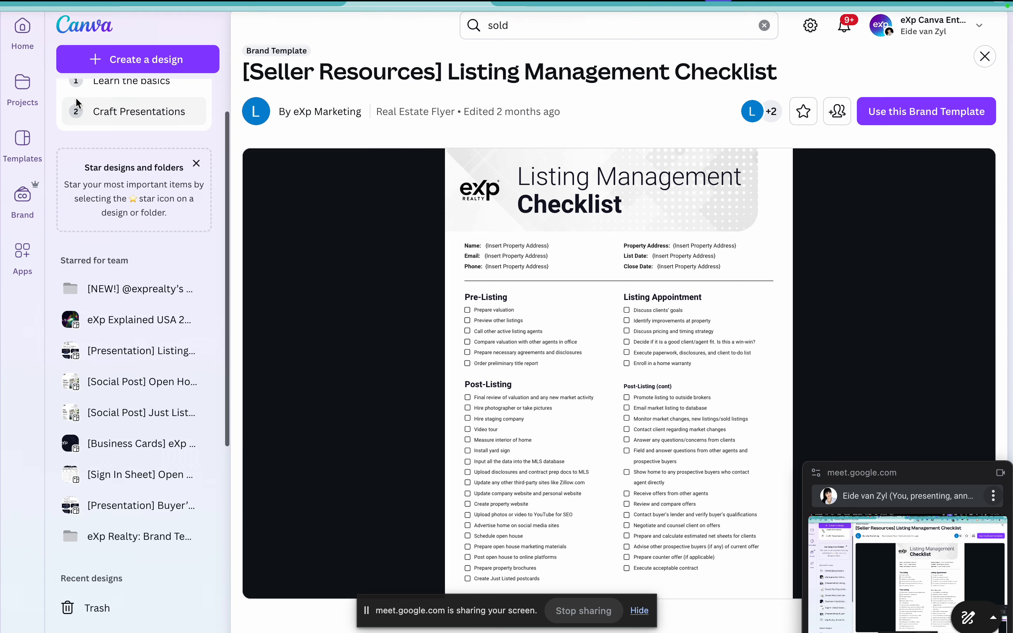
left_click(23, 59)
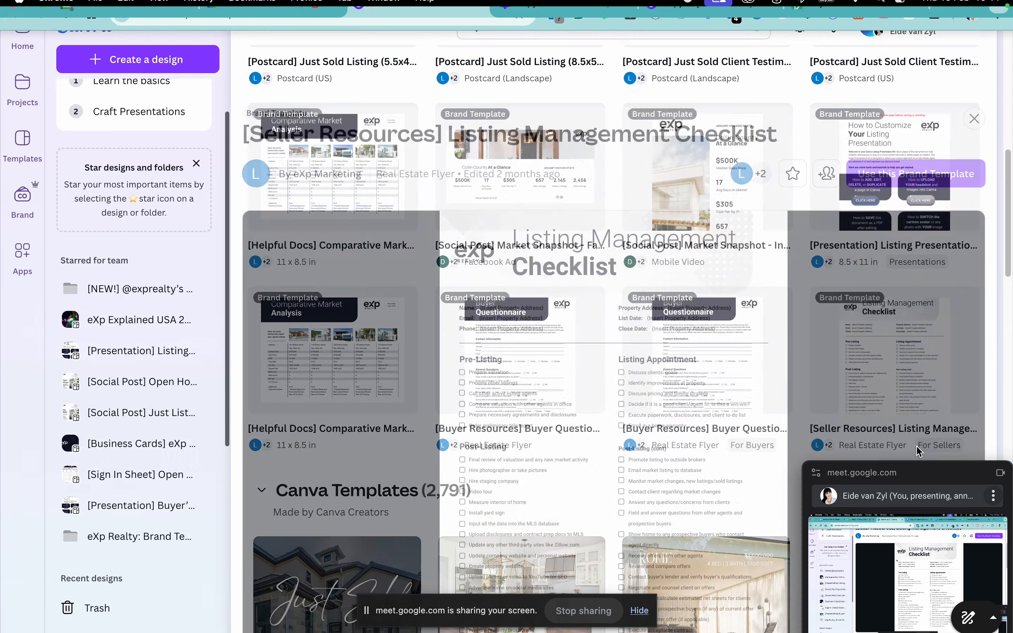
Step: Find the Sweet Heart Carousel Static Graphics brand template in the results and start a design from it
scroll(598, 371, "up", 3)
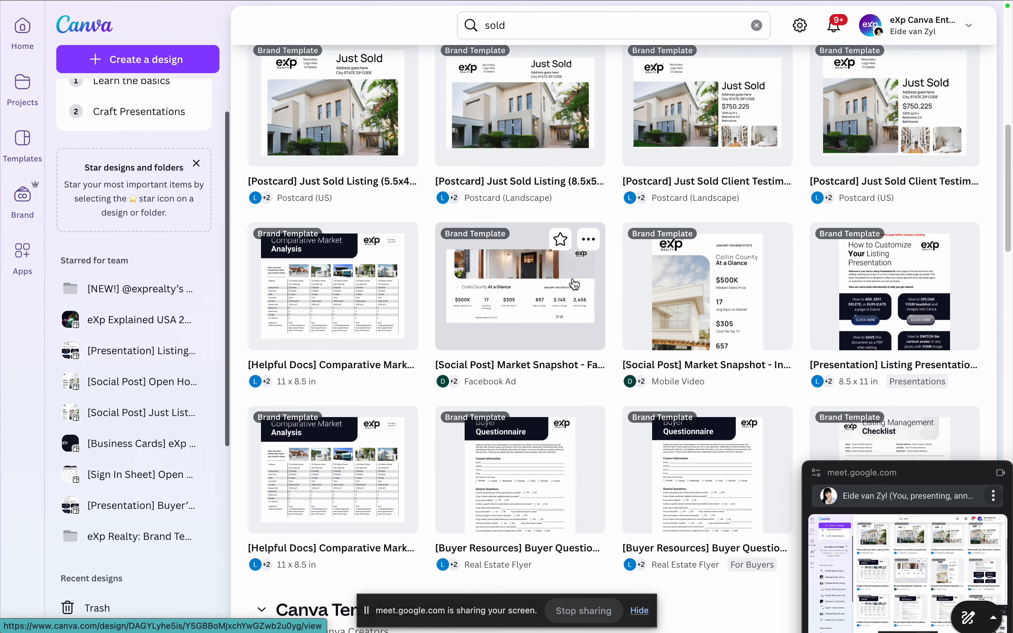
scroll(433, 316, "up", 1)
scroll(502, 327, "up", 5)
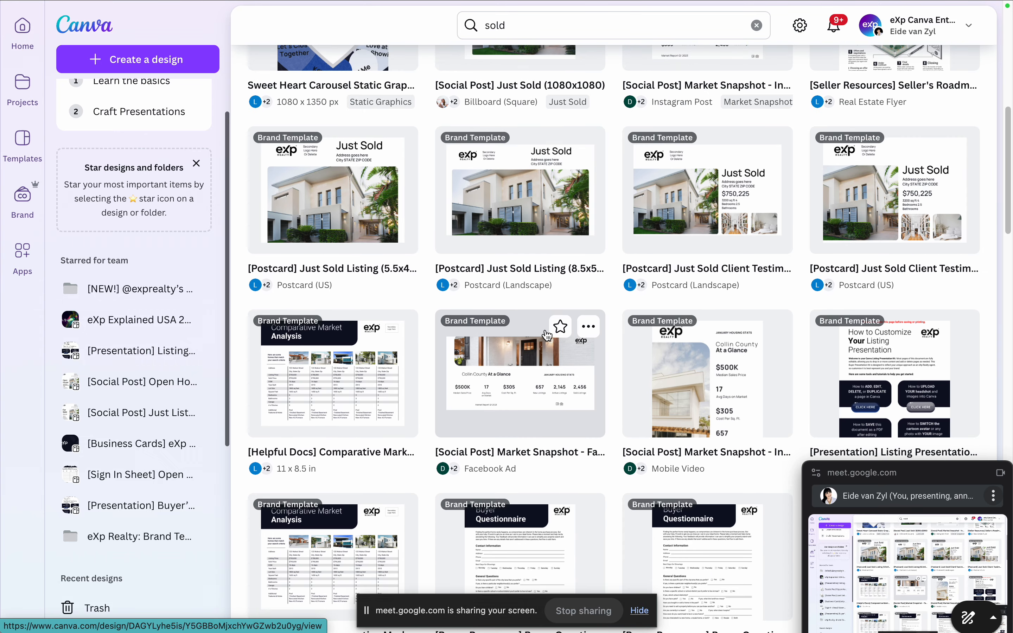
scroll(546, 333, "up", 1)
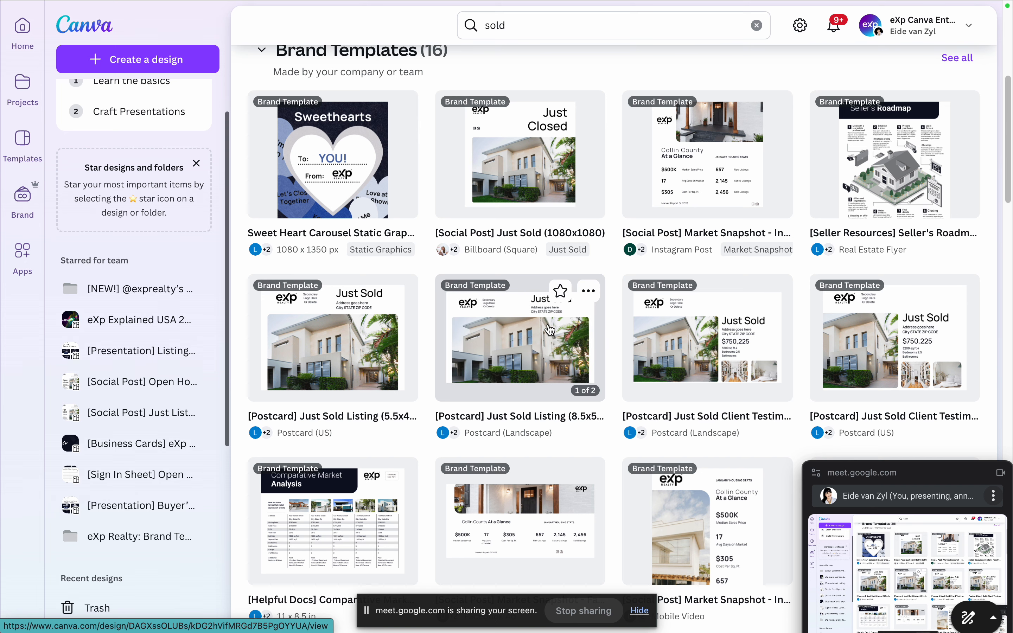
scroll(550, 330, "up", 1)
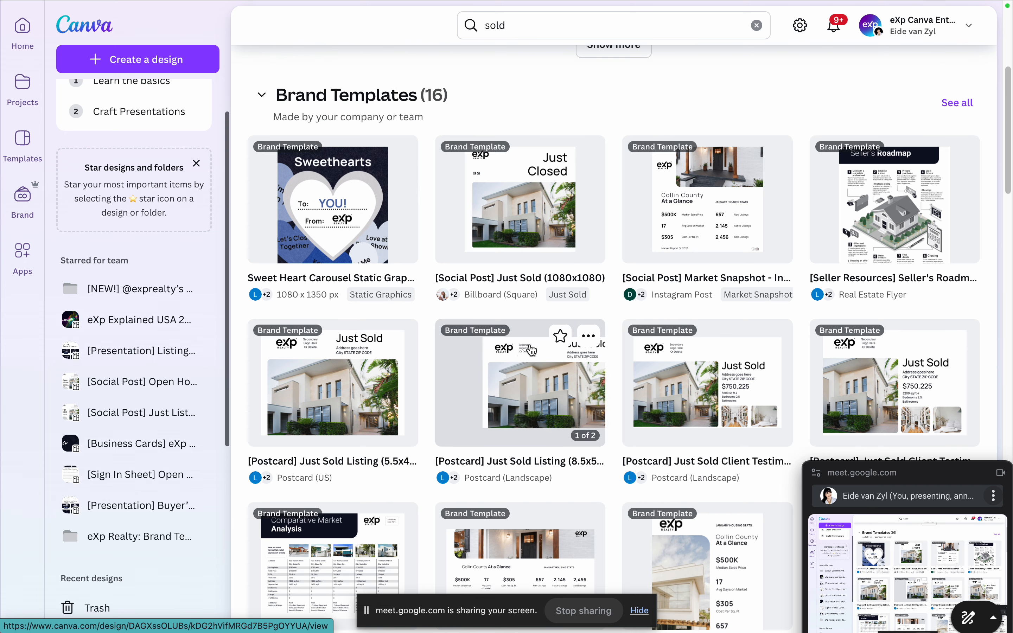
left_click(342, 209)
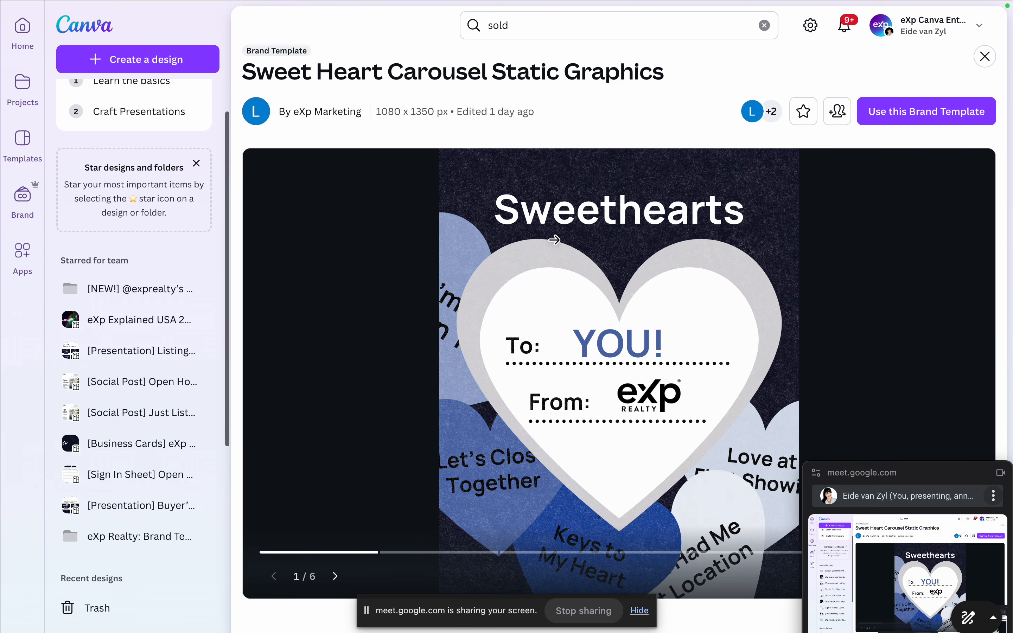
left_click(893, 119)
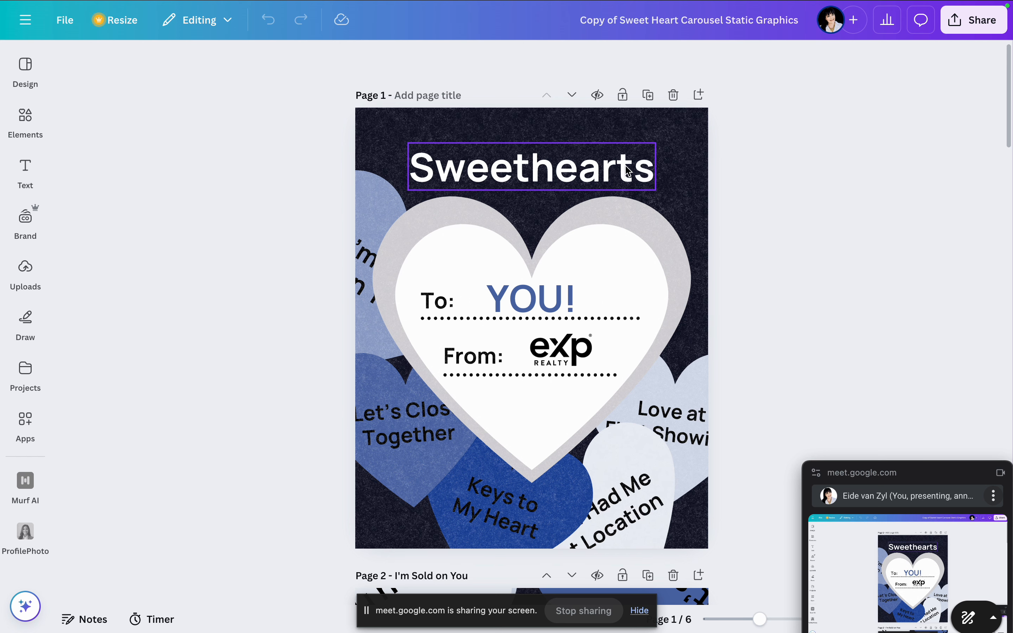
Step: Look through all pages of the Sweet Heart Carousel design and go back to its template preview
scroll(658, 247, "down", 6)
scroll(660, 252, "down", 12)
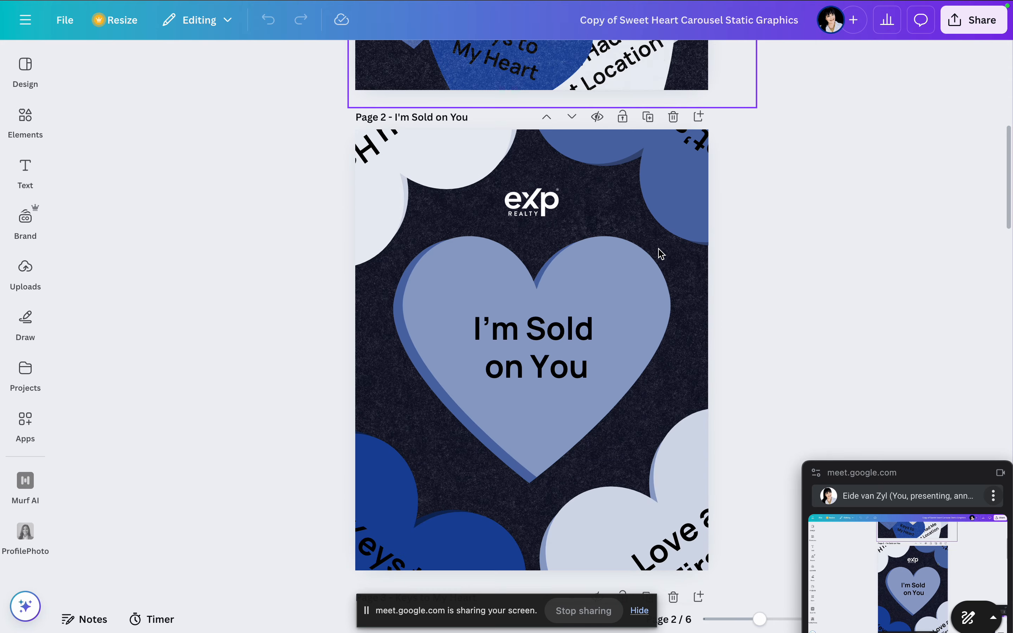
scroll(661, 253, "down", 19)
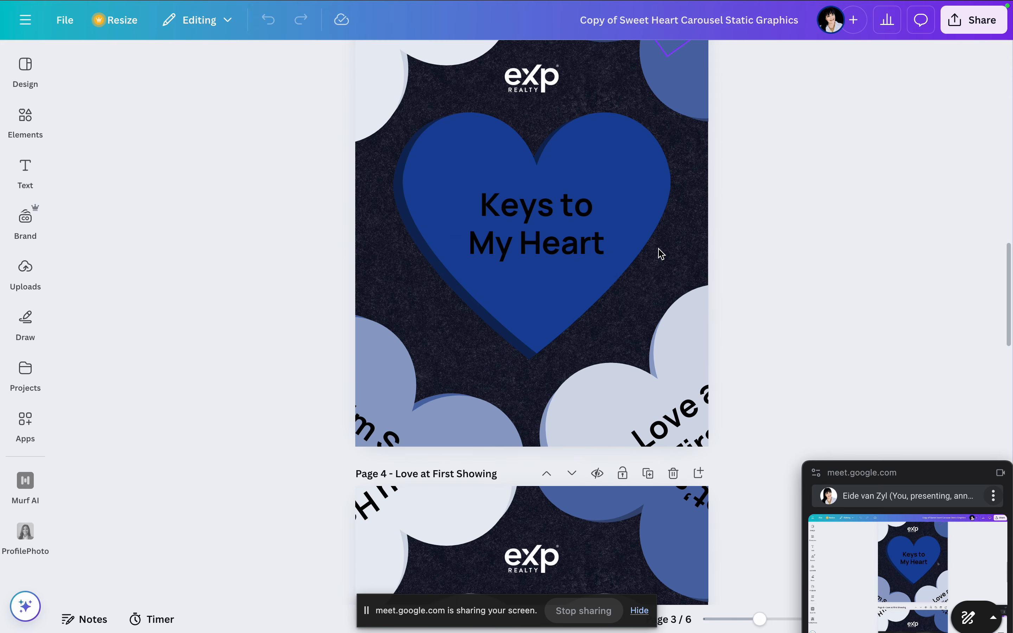
scroll(661, 252, "down", 17)
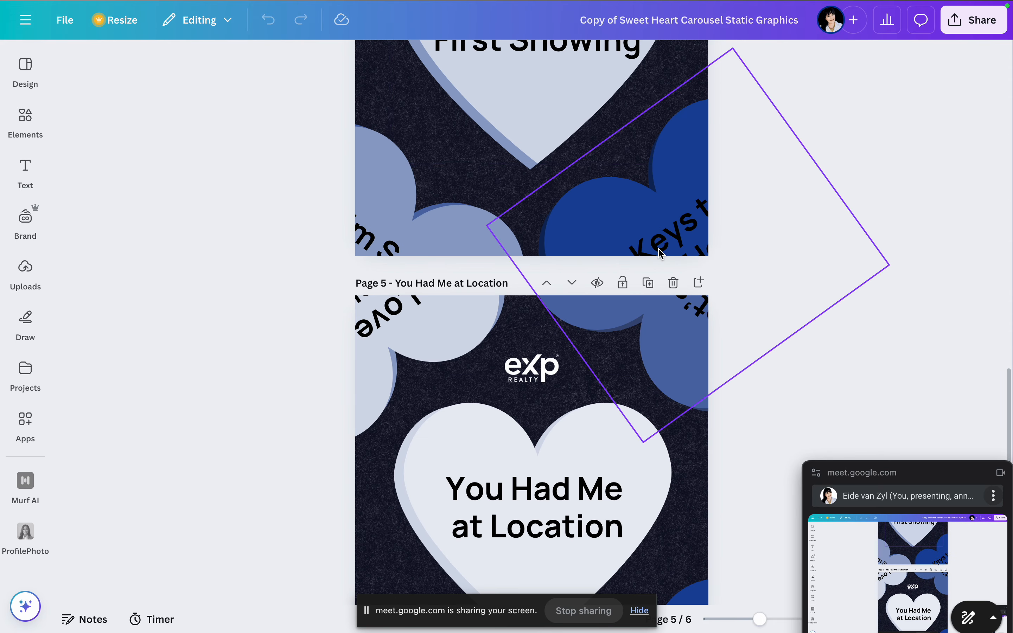
scroll(647, 266, "down", 4)
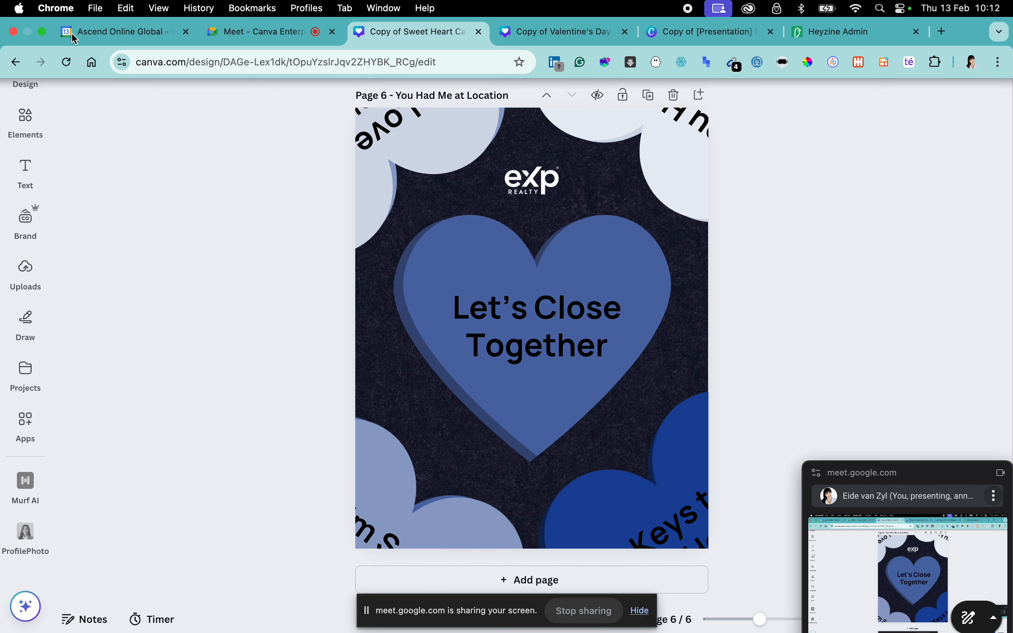
left_click(14, 62)
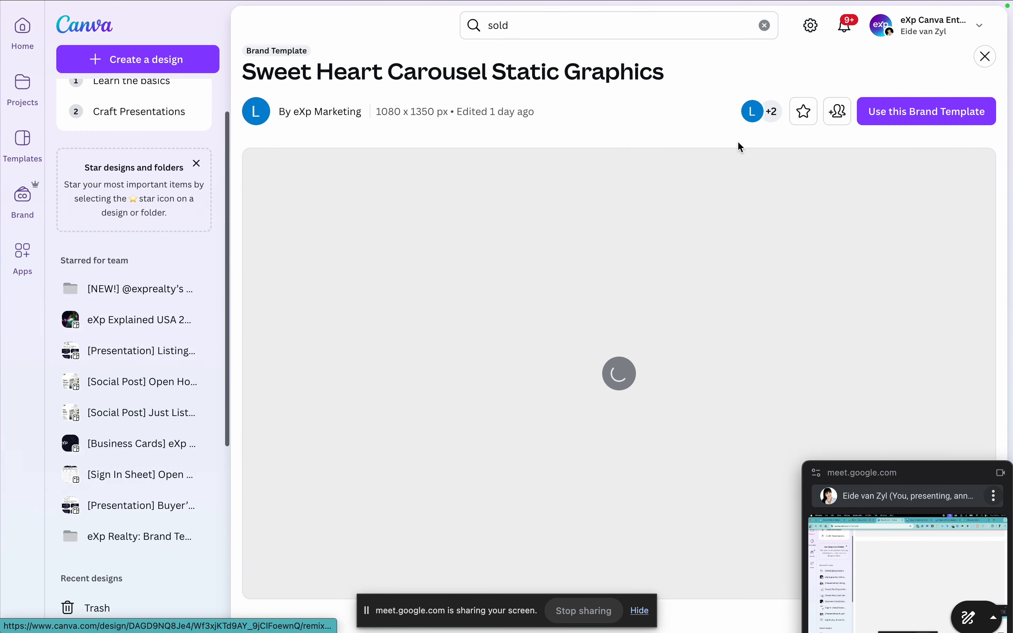
scroll(198, 160, "down", 5)
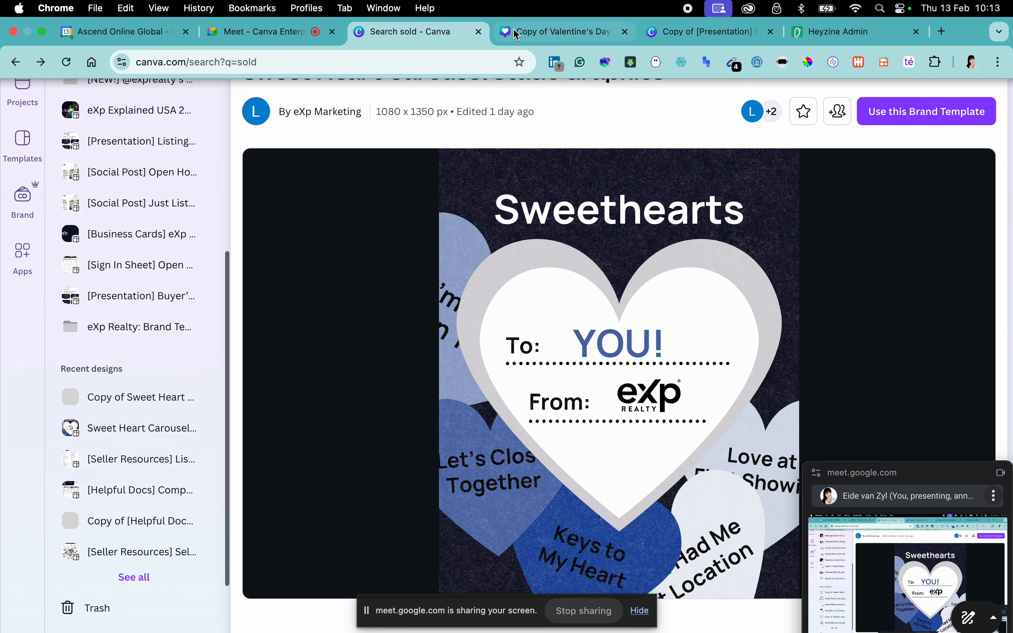
Step: Switch to the Valentine's Day Social Posts design and show the AI-powered category of Canva apps
left_click(564, 33)
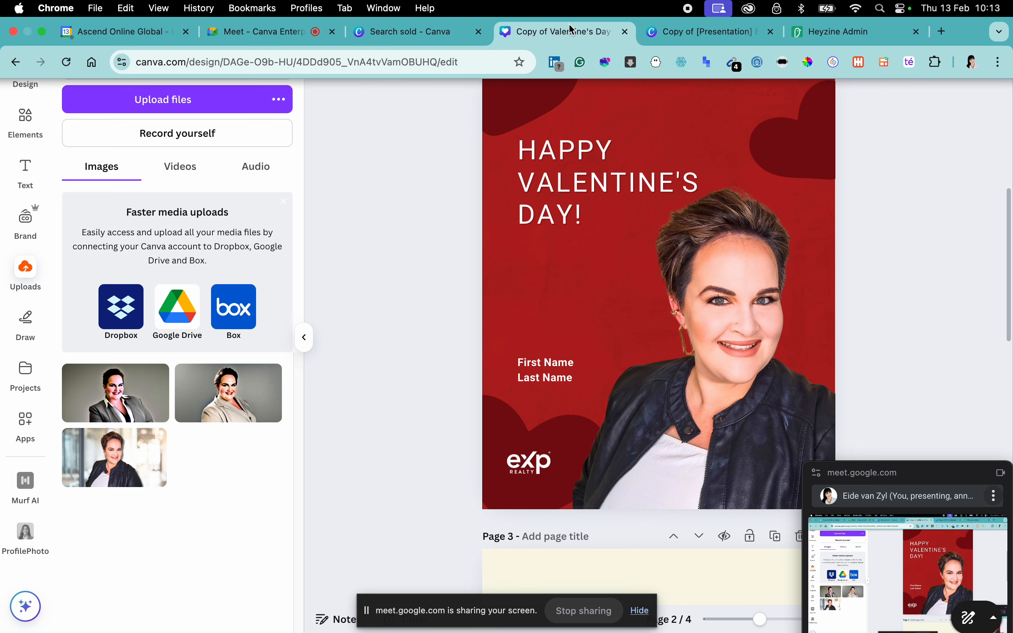
key("ctrl+super+f")
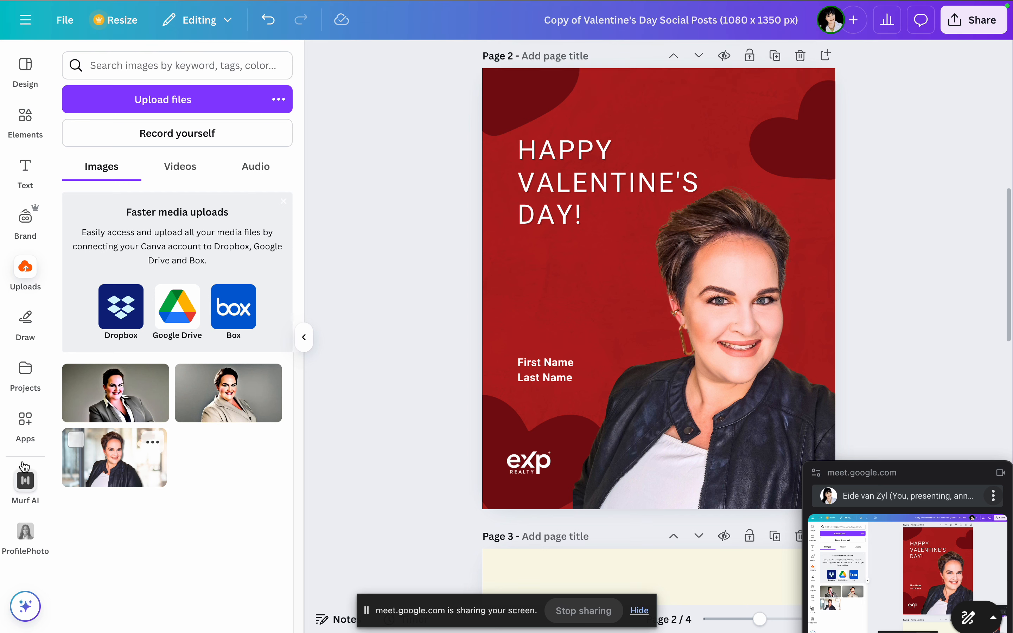
left_click(28, 420)
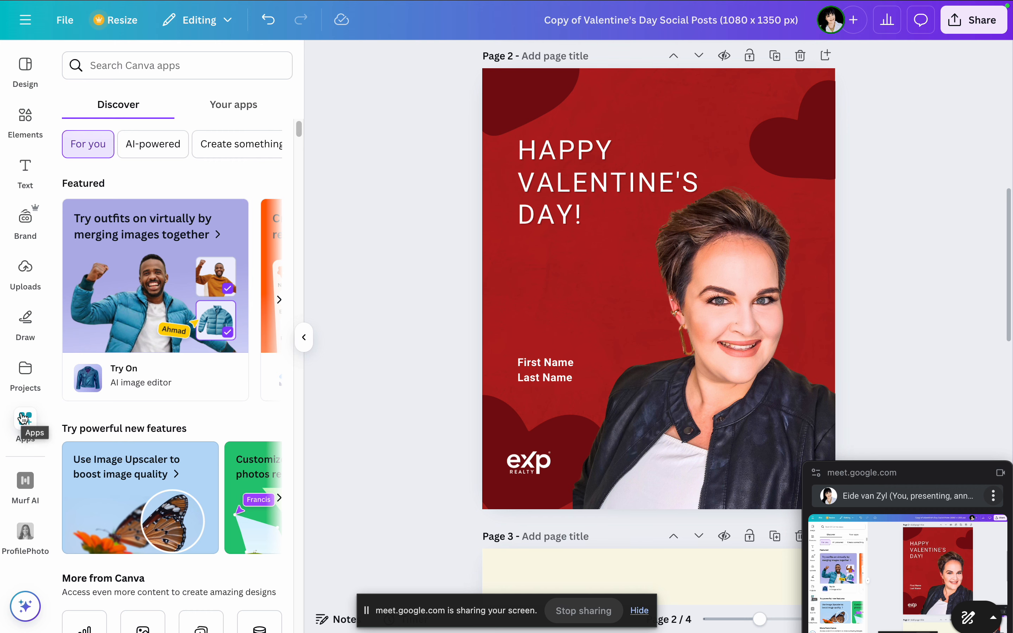
left_click(30, 421)
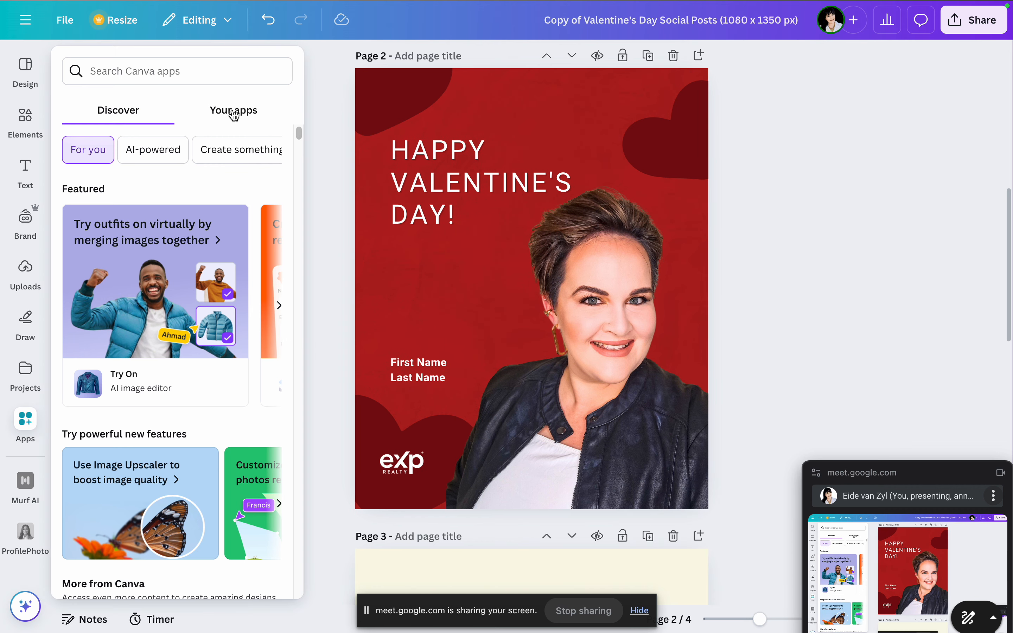
scroll(186, 242, "down", 1)
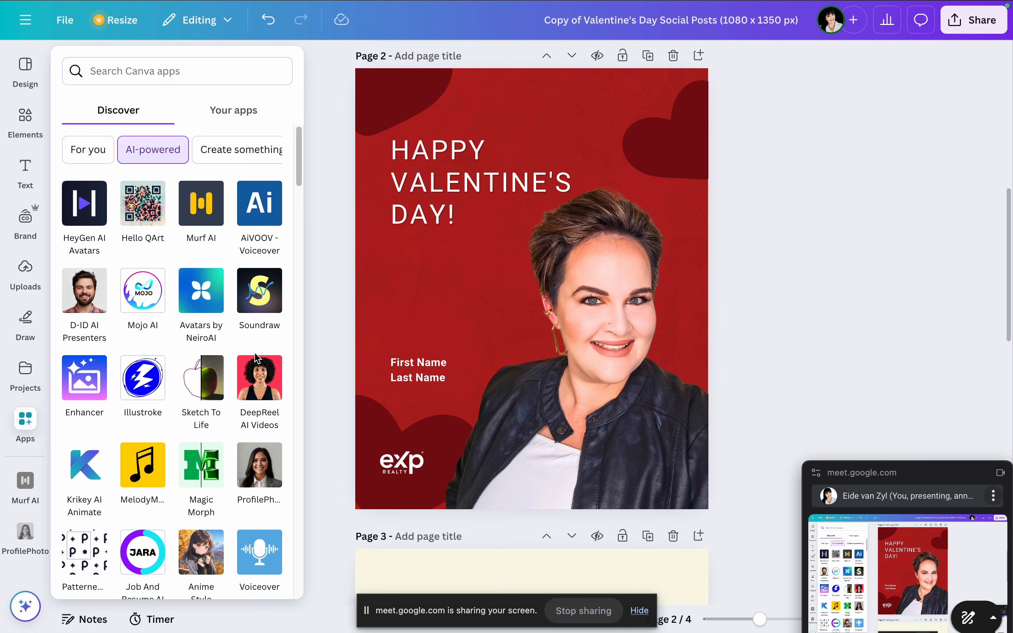
Step: Browse the AI-powered apps available for the Valentine's Day design and return to the start of the list
scroll(256, 359, "down", 1)
scroll(262, 352, "down", 3)
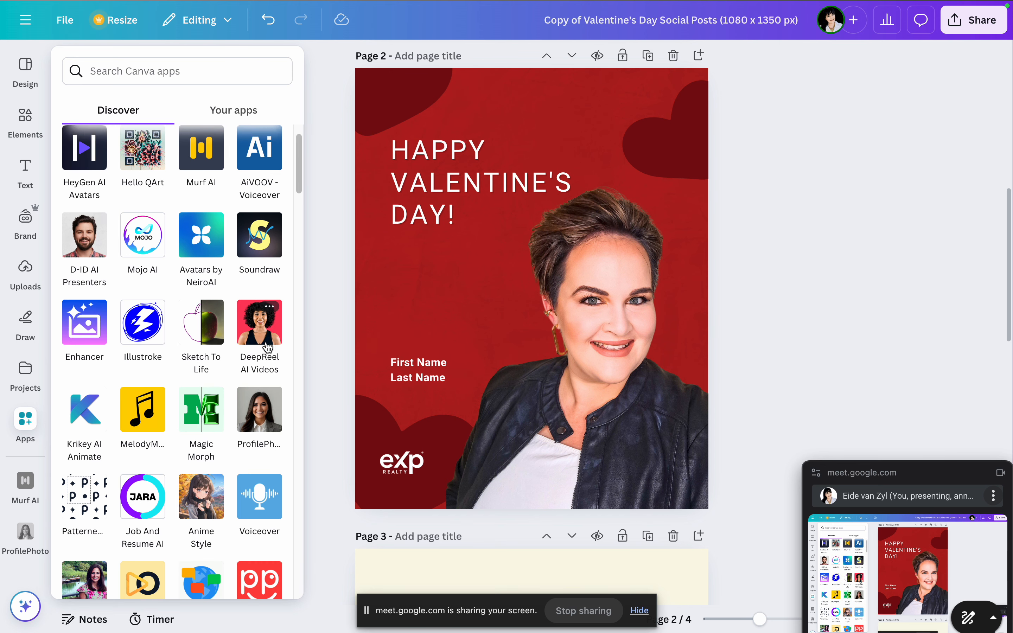
scroll(268, 348, "down", 1)
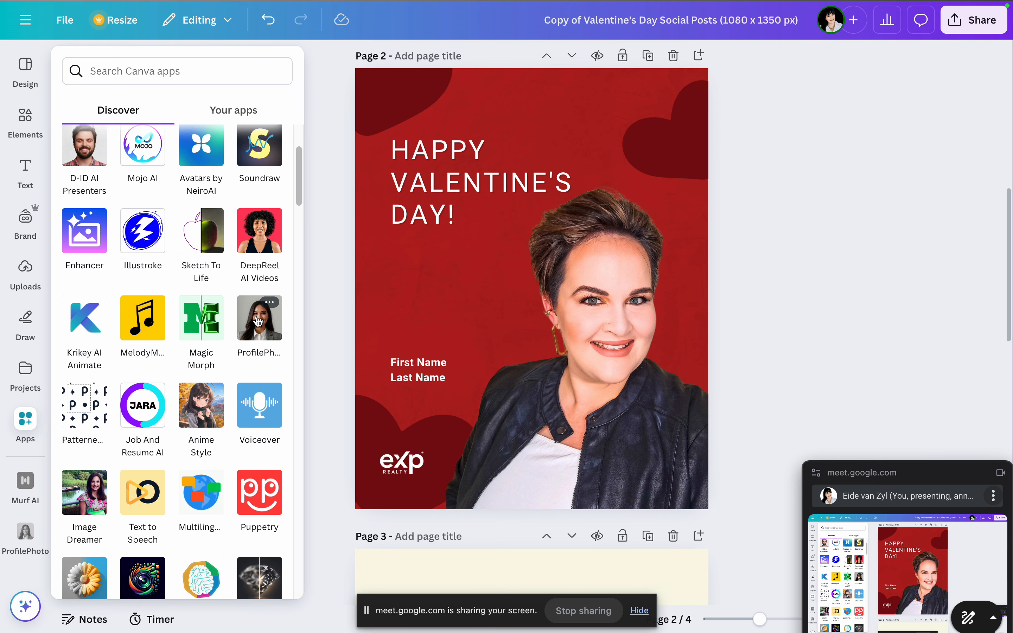
scroll(257, 329, "down", 5)
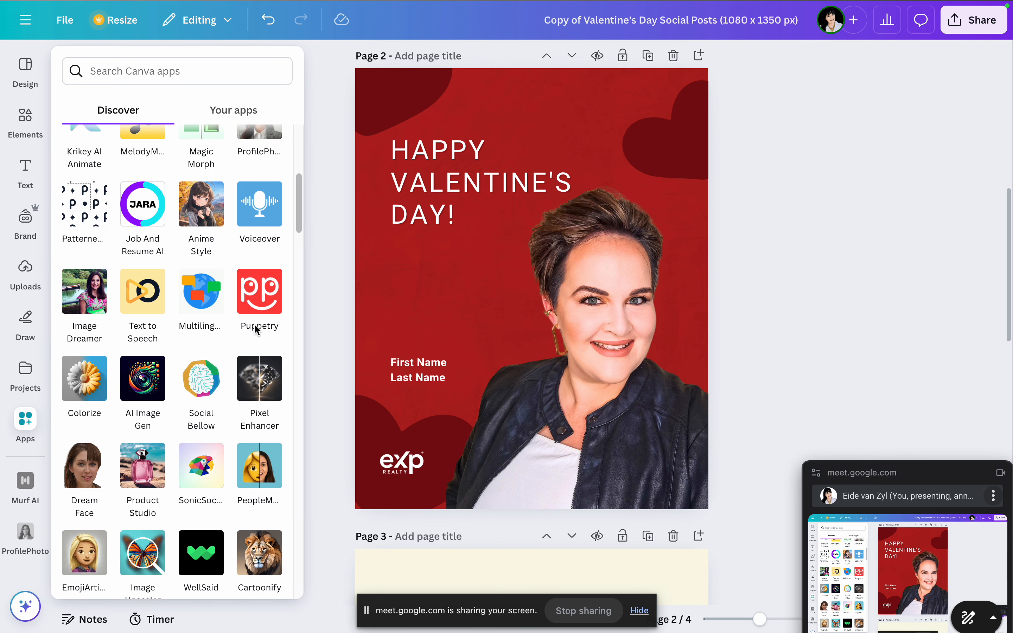
scroll(256, 329, "down", 2)
left_click(27, 428)
scroll(218, 470, "down", 12)
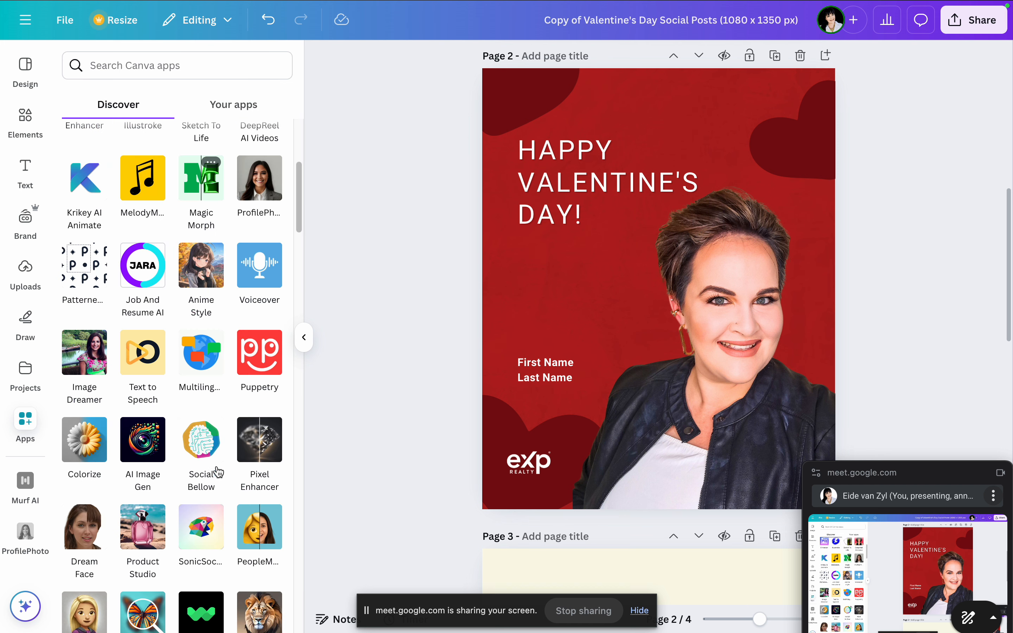
scroll(218, 471, "down", 6)
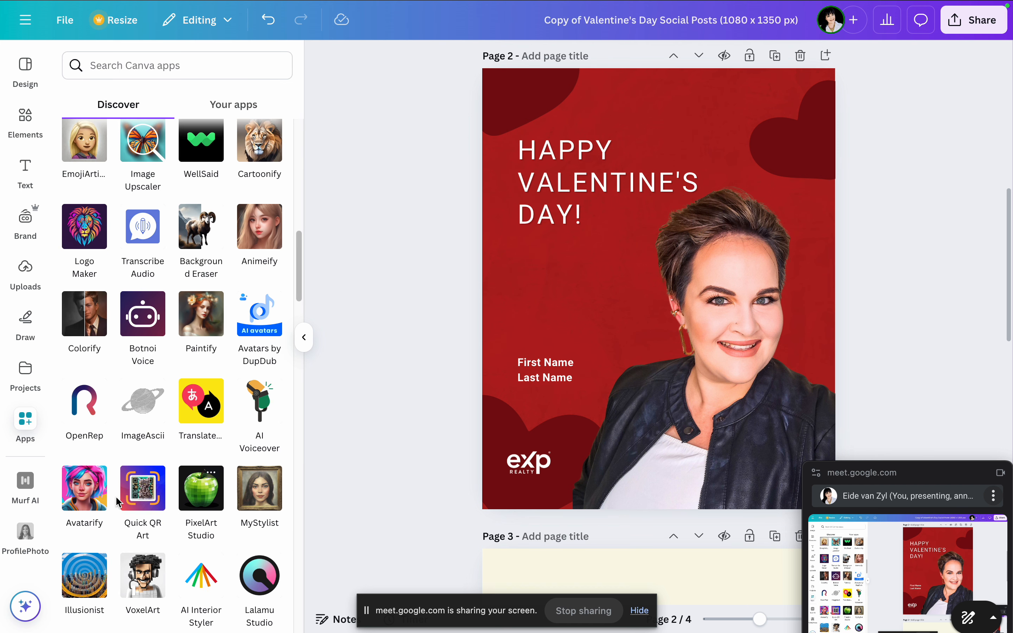
scroll(142, 482, "down", 4)
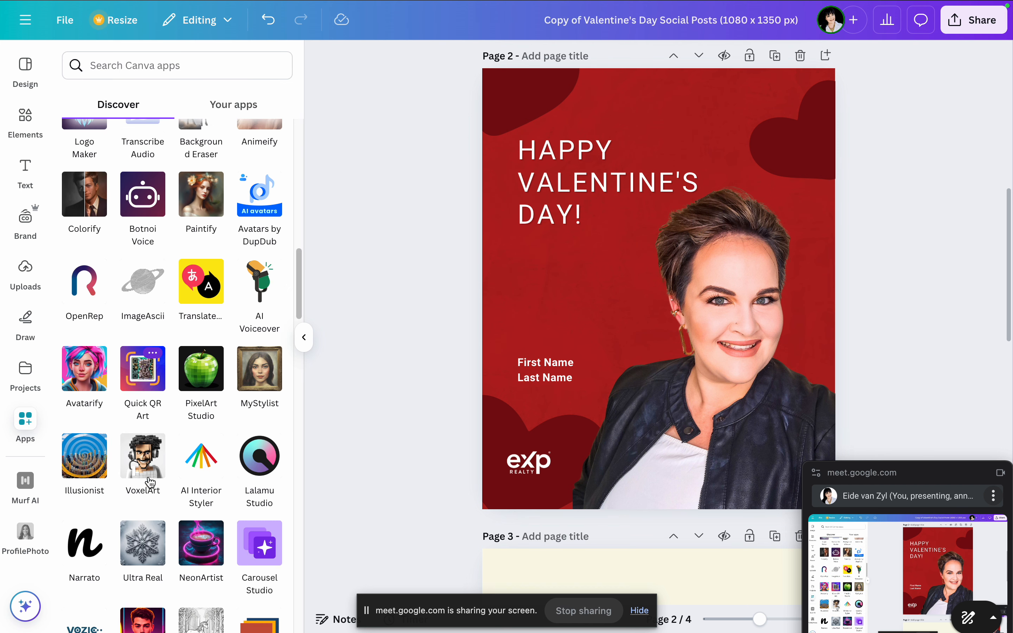
scroll(150, 482, "down", 7)
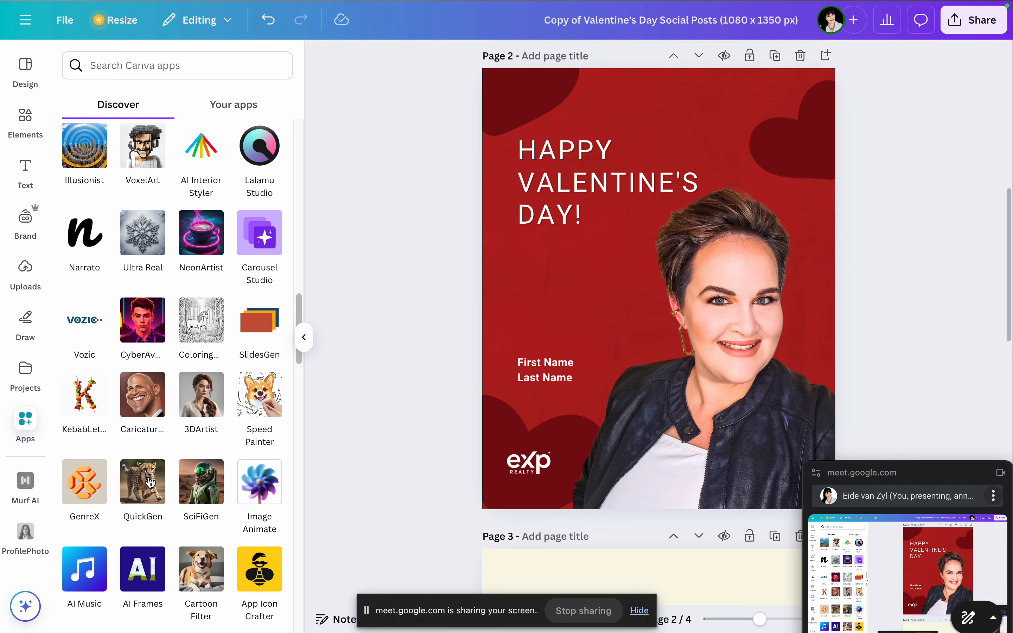
scroll(128, 410, "down", 4)
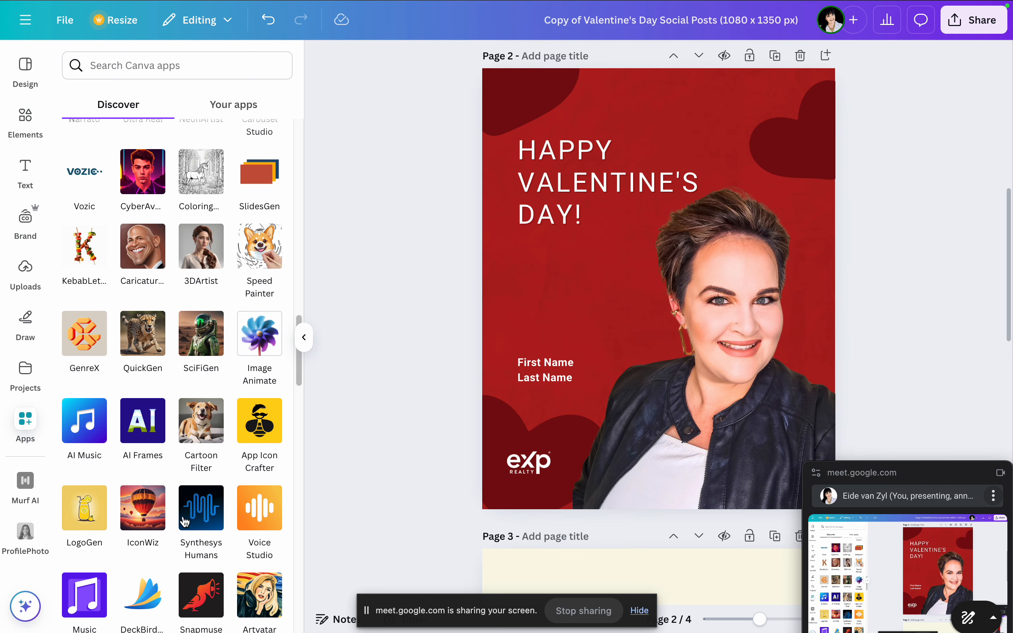
scroll(185, 520, "up", 11)
scroll(184, 521, "up", 8)
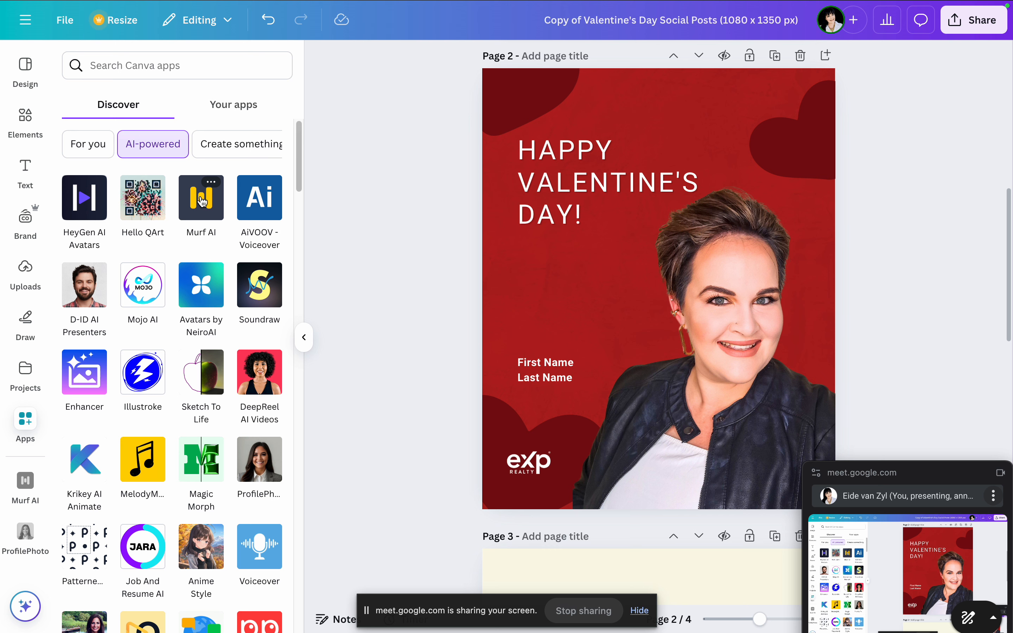
Step: Return to the "sold" search page, switch to the Ascend Online account, and reopen the account list
mouse_move(456, 5)
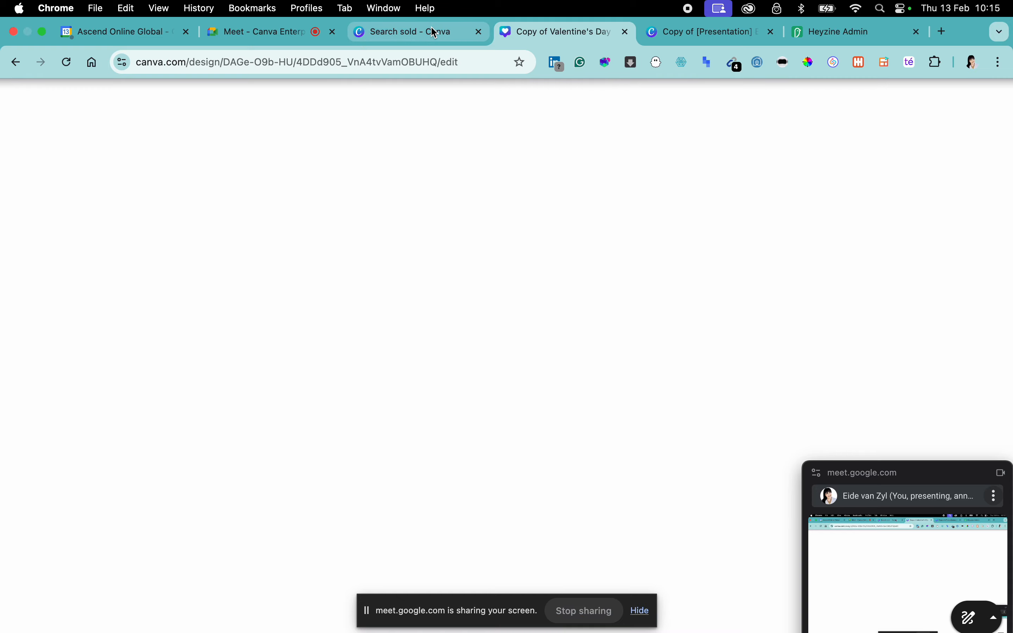
left_click(444, 31)
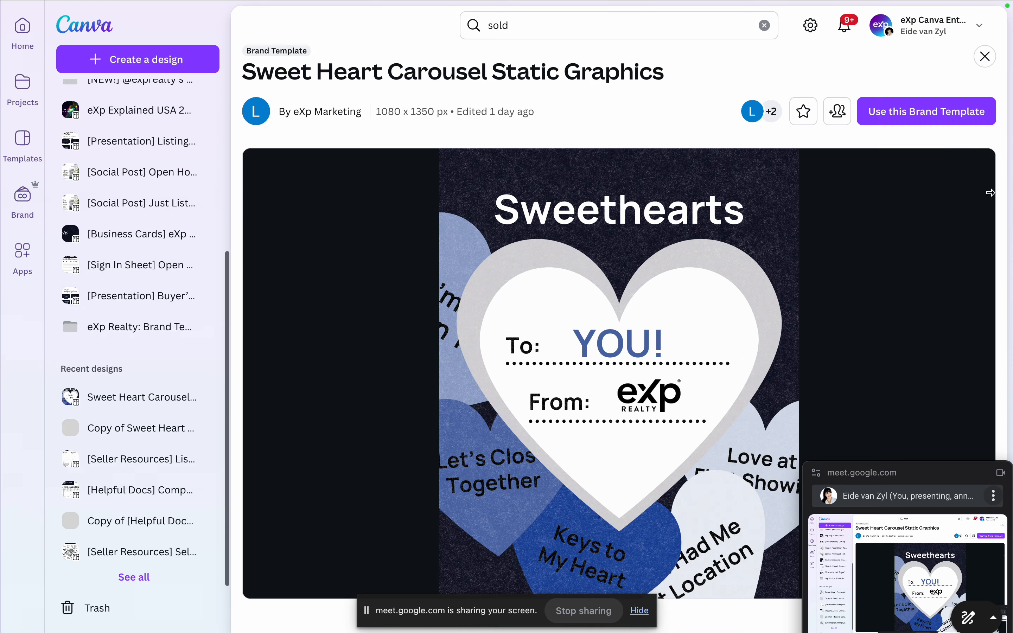
left_click(972, 29)
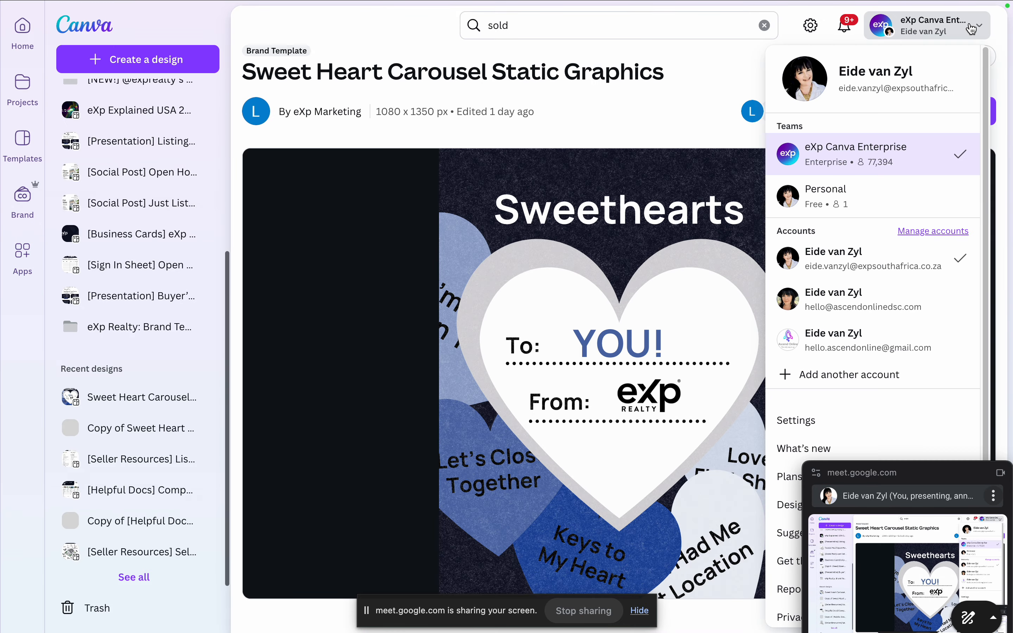
left_click(934, 299)
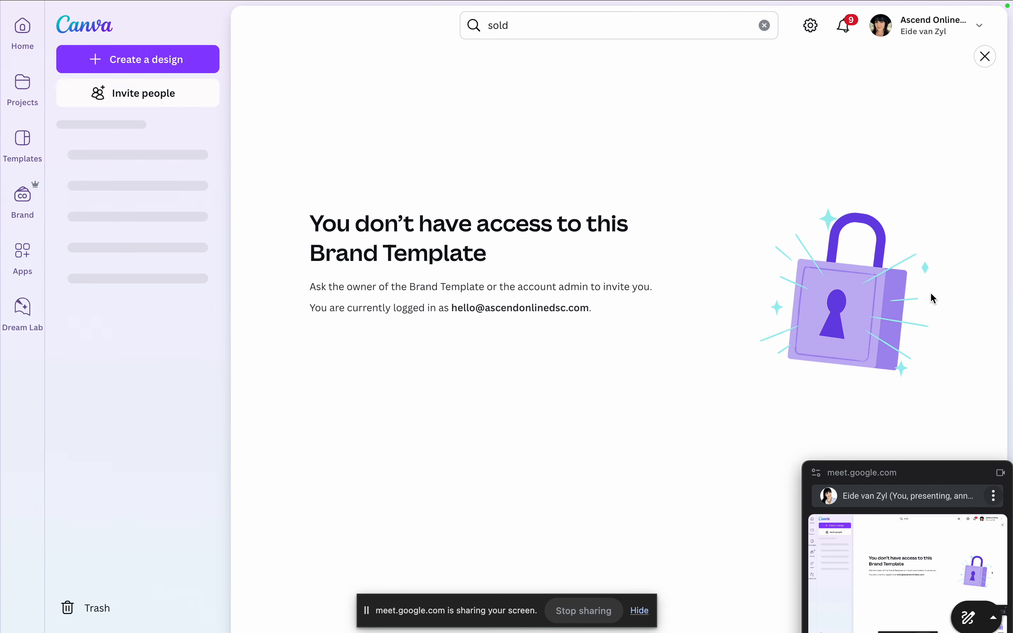
left_click(976, 31)
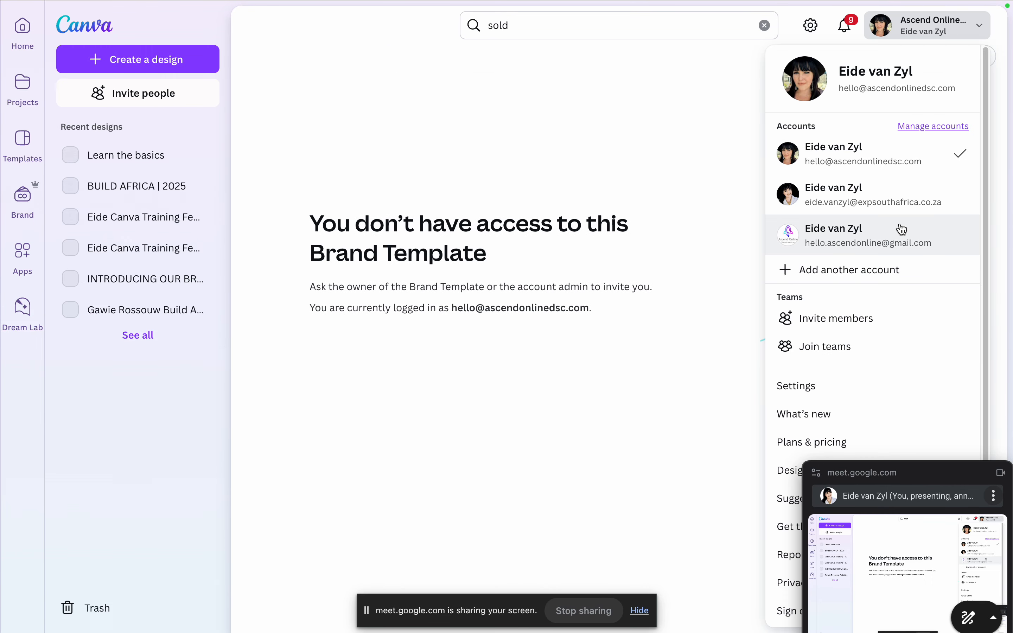